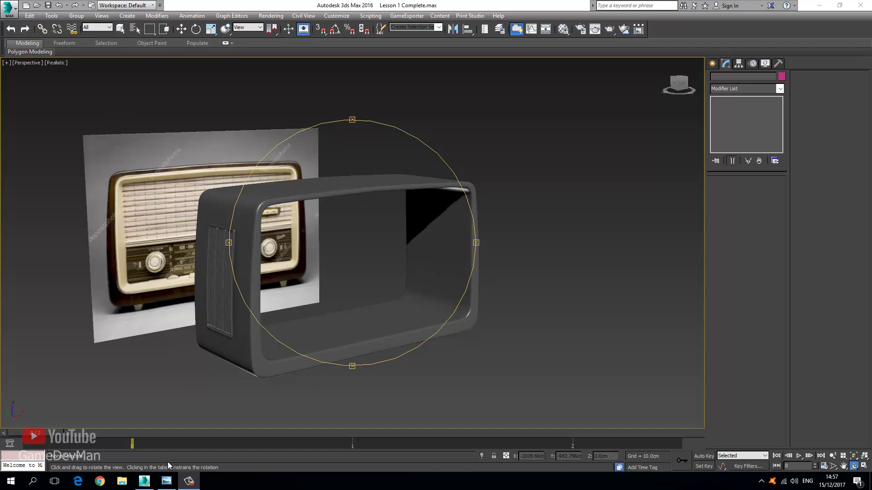
- Examine the radio's front frame, dials and side grille in the reference photo in Windows Photo Viewer
click(166, 482)
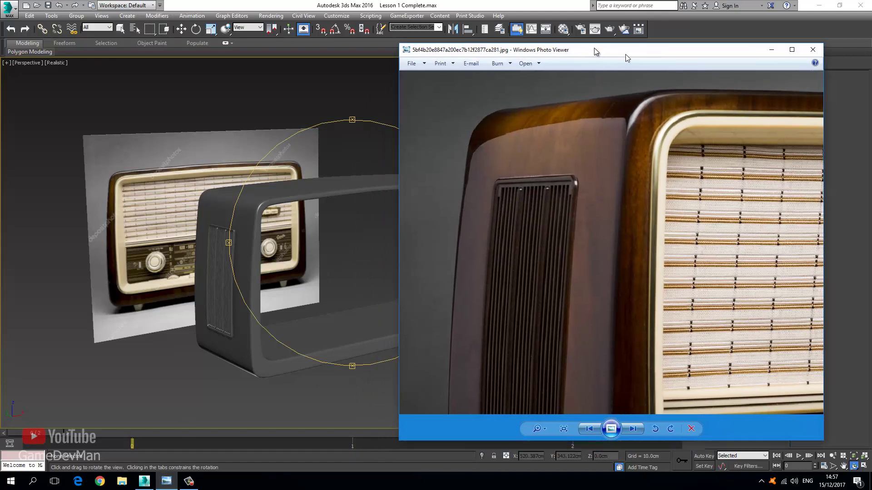
drag(626, 54, 285, 17)
scroll(340, 222, down, 2)
drag(340, 223, 332, 168)
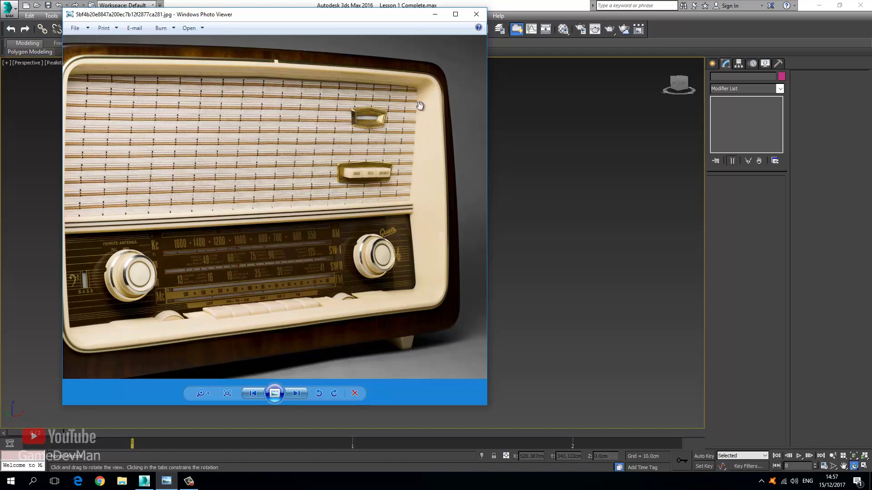
drag(285, 88, 398, 103)
drag(194, 346, 159, 265)
drag(335, 274, 168, 276)
drag(315, 248, 327, 291)
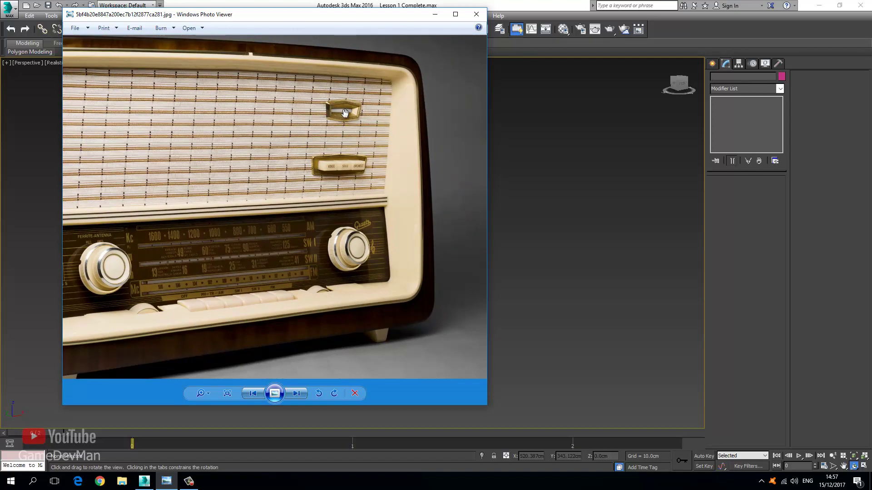
drag(249, 123, 375, 165)
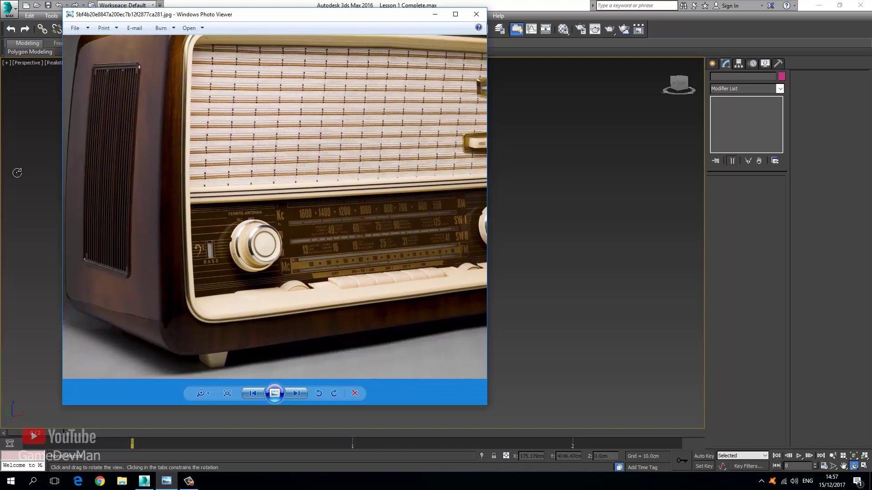
- Switch back to 3ds Max and clone the radio cabinet in place
click(17, 173)
mouse_move(357, 224)
middle_down()
mouse_move(301, 226)
mouse_move(351, 219)
middle_up()
mouse_move(371, 236)
mouse_down()
mouse_move(373, 213)
mouse_move(365, 236)
mouse_up()
scroll(366, 236, up, 3)
click(181, 29)
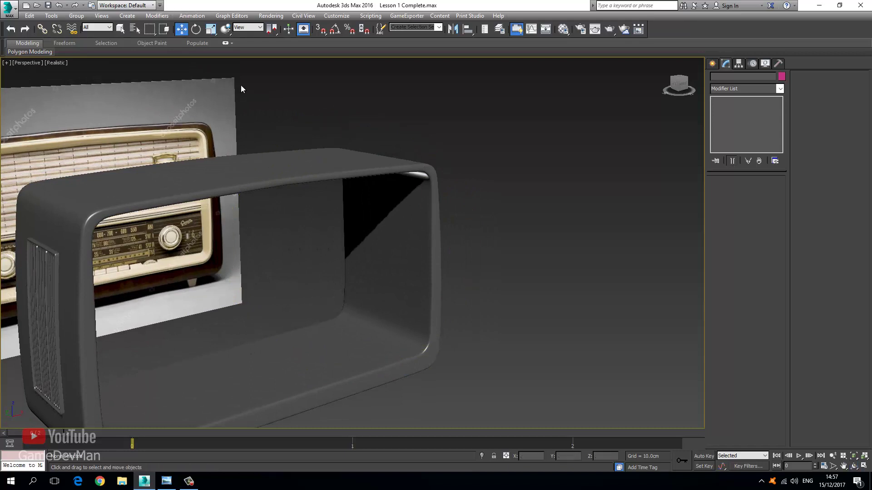
click(323, 167)
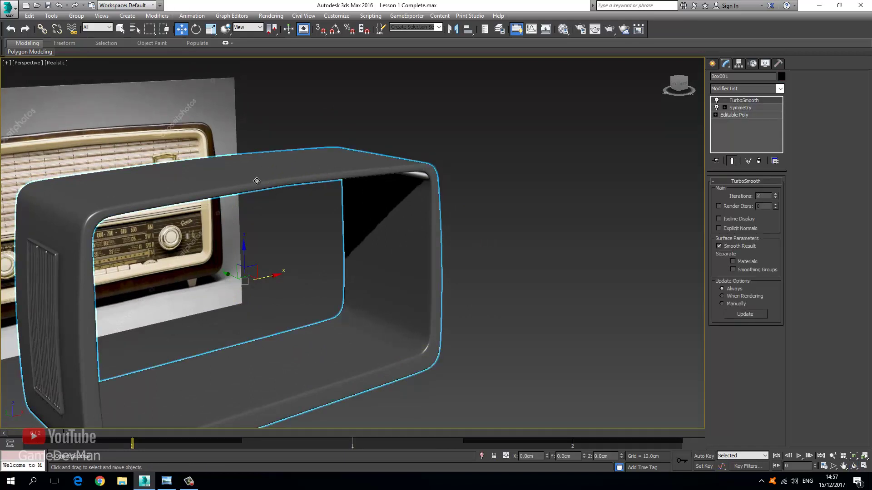
right_click(283, 180)
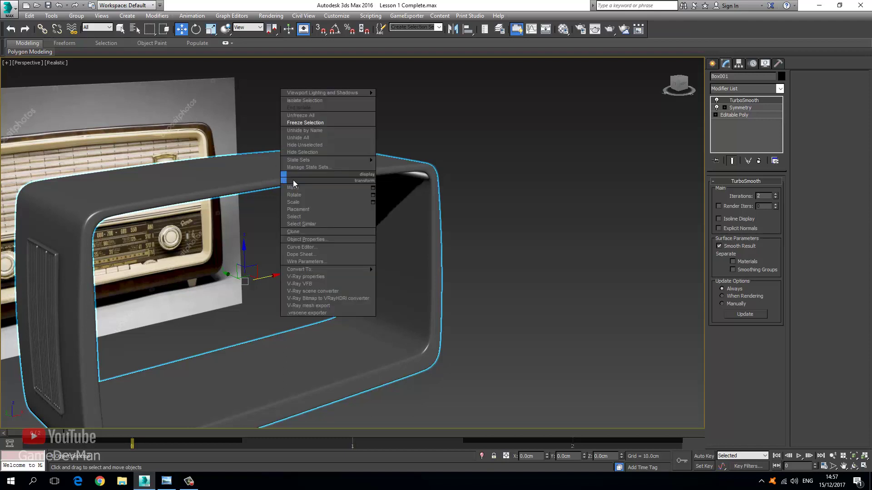
click(340, 232)
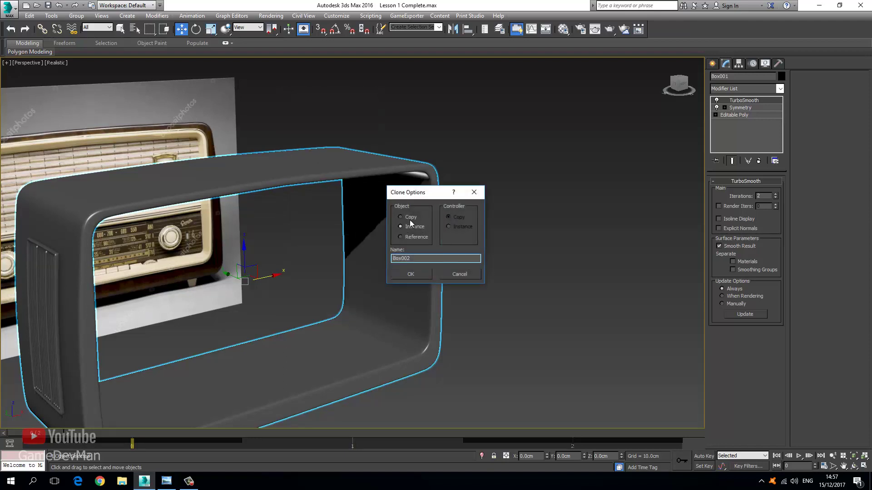
click(410, 274)
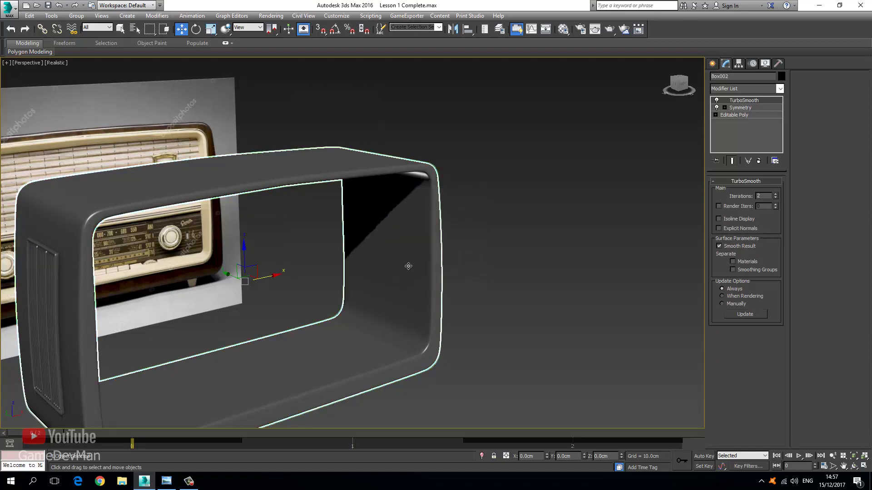
- Hide the original cabinet and the side grille, keeping the cloned cabinet in view
ctrl+click(408, 266)
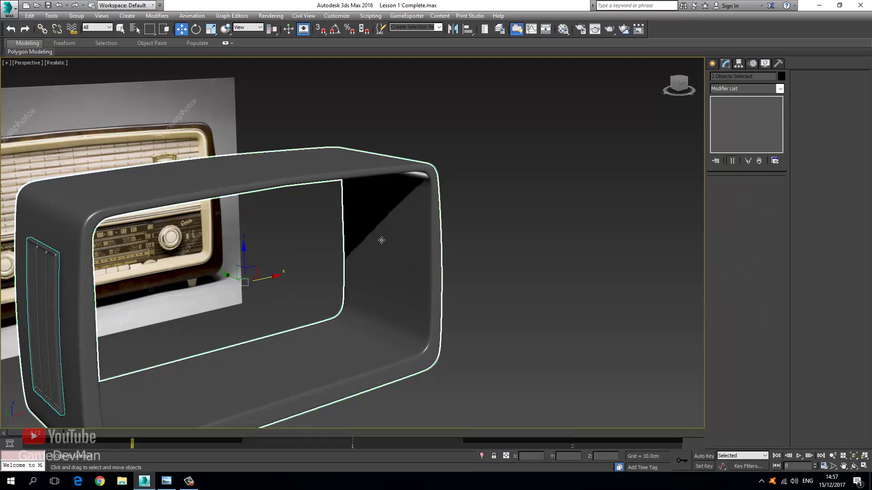
right_click(321, 169)
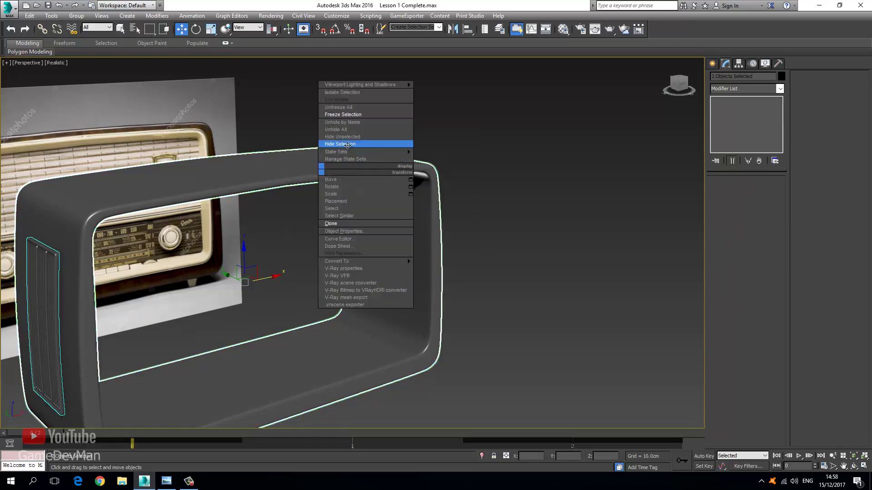
click(347, 146)
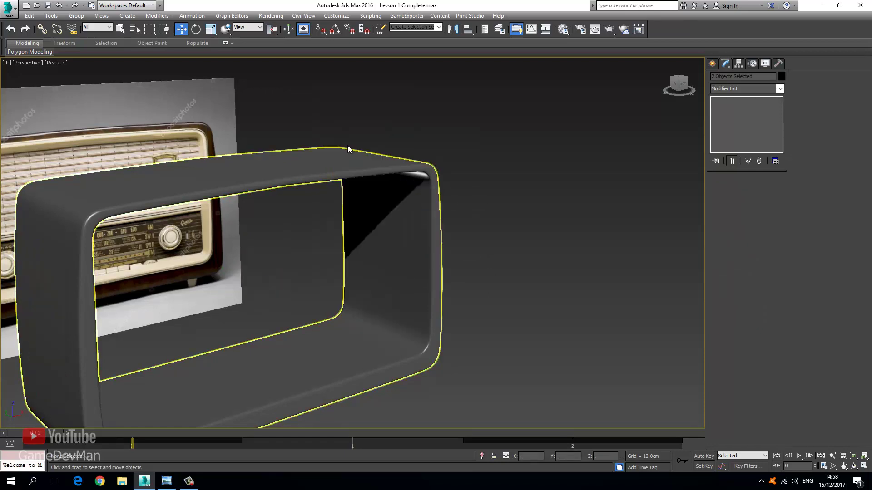
- Convert the cloned cabinet to an Editable Poly
right_click(426, 189)
mouse_move(500, 281)
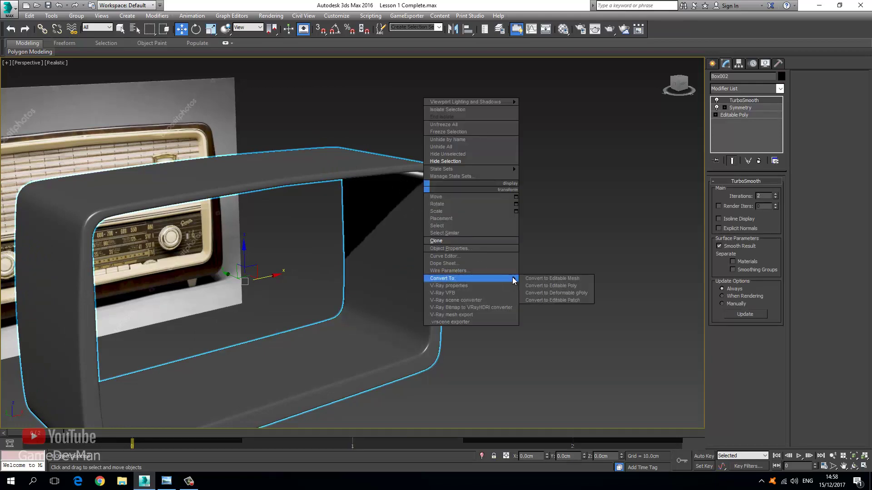
click(554, 286)
- Create a smooth spline shape from the edge loop along the inner front rim of the cloned cabinet
click(733, 192)
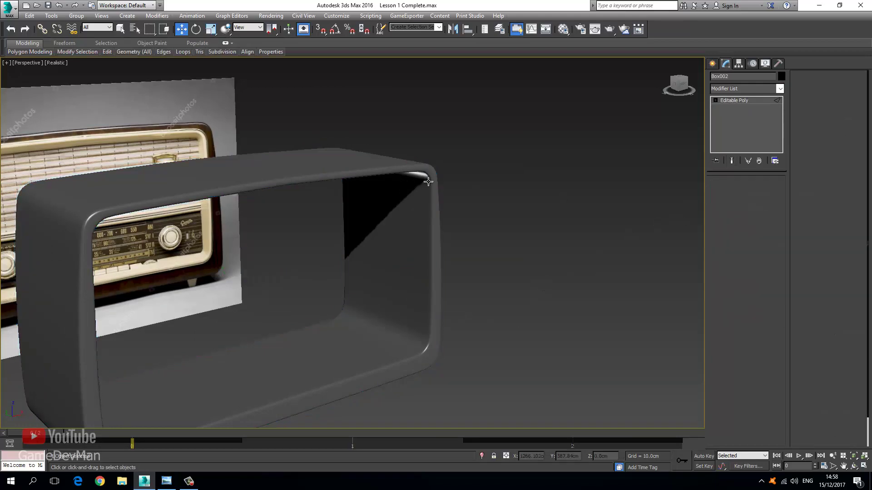
scroll(440, 292, up, 8)
key(F3)
key(F3)
scroll(434, 262, up, 5)
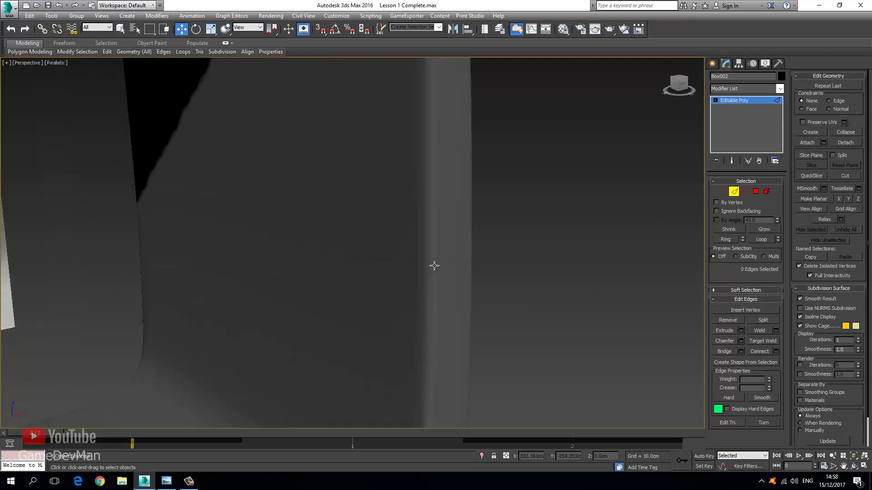
key(F4)
click(431, 258)
scroll(432, 257, up, 6)
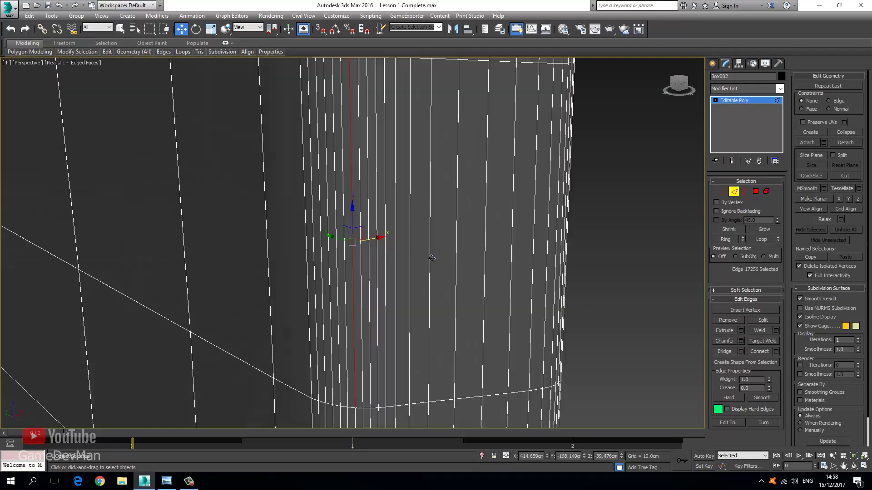
middle_drag(389, 276, 494, 251)
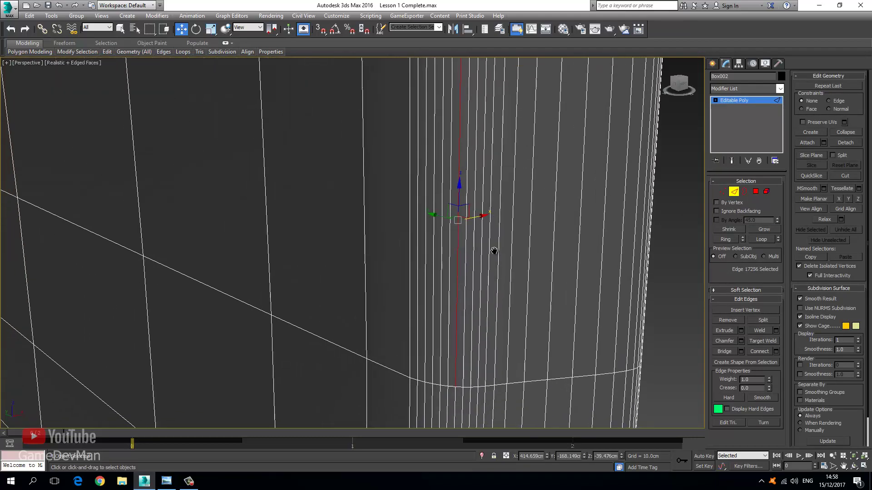
double_click(457, 307)
scroll(461, 255, down, 8)
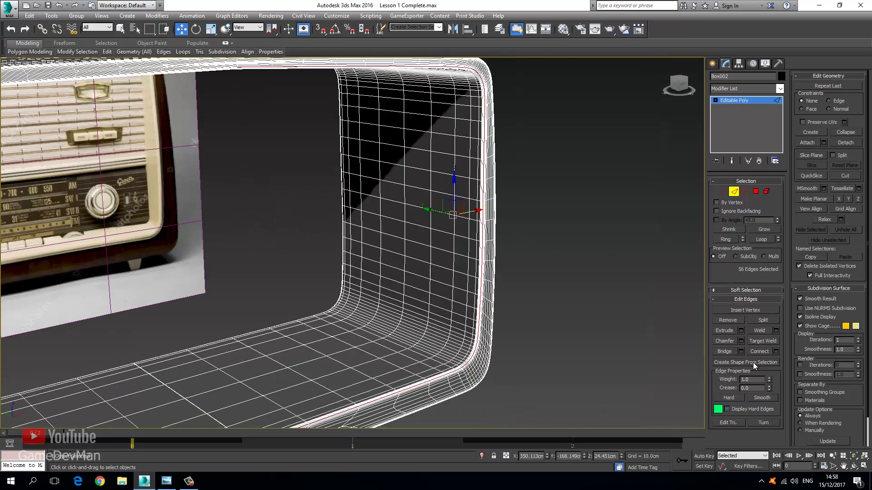
click(775, 363)
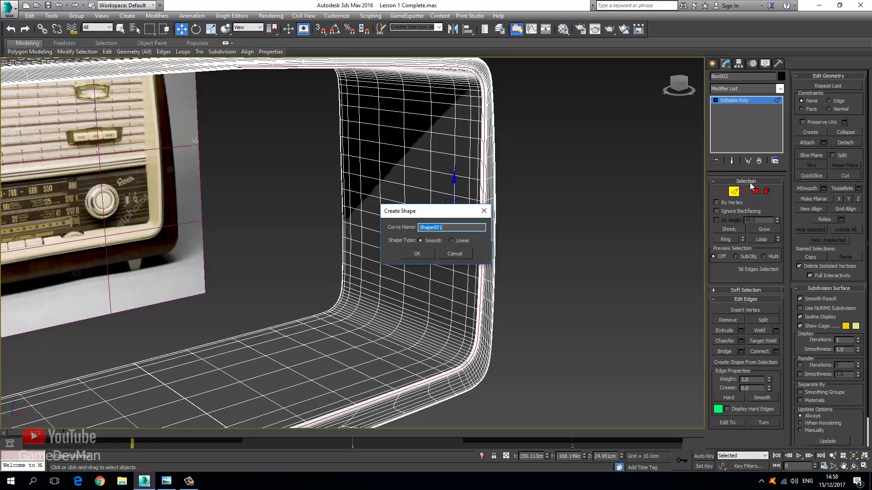
click(420, 254)
- Delete the cloned cabinet and select the spline extracted from its rim
click(728, 100)
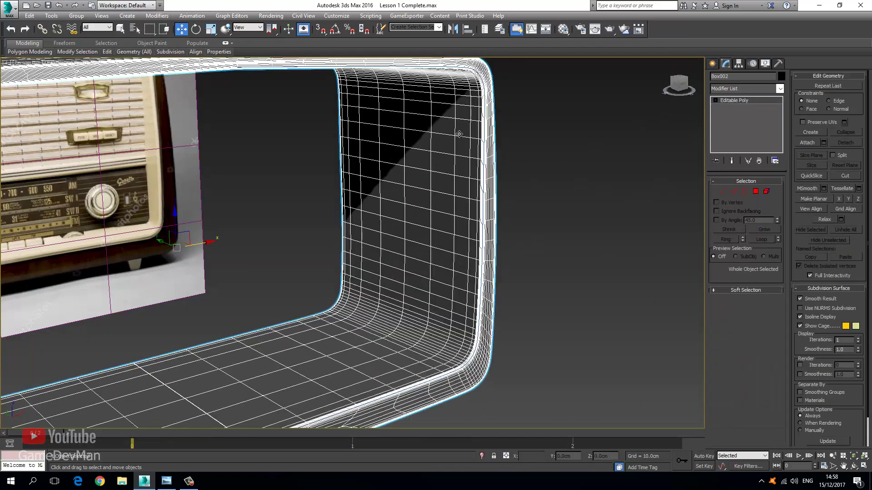
key(Delete)
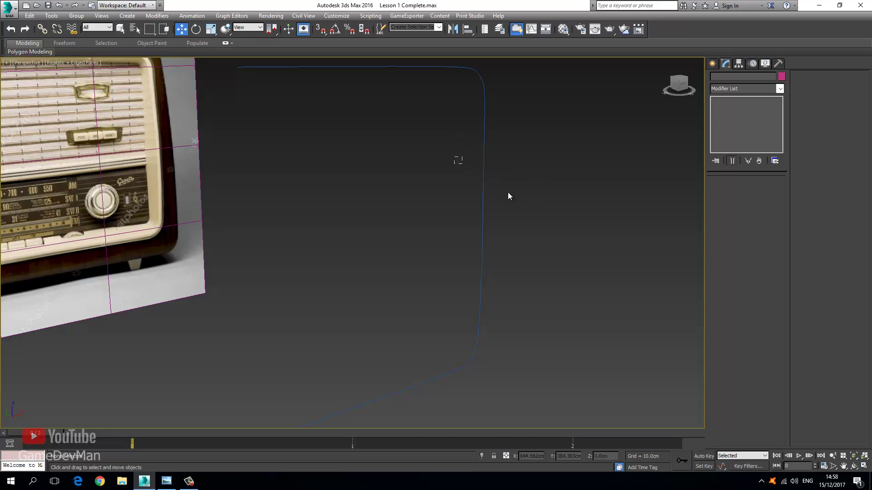
click(483, 195)
right_click(454, 178)
scroll(347, 200, down, 3)
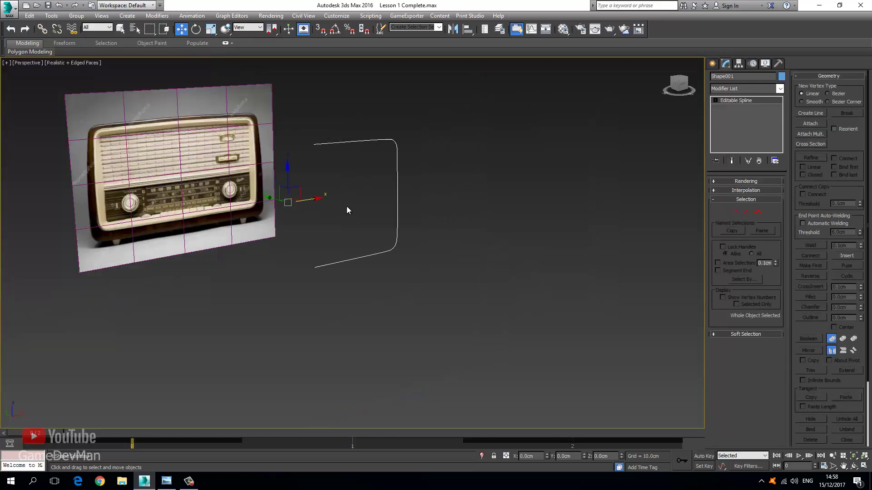
scroll(347, 209, up, 2)
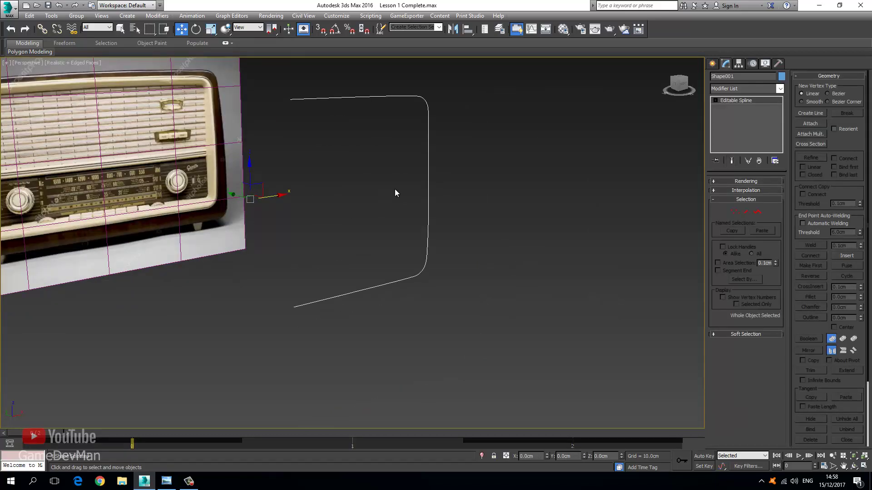
- Hide everything except the extracted spline, and unhide all objects to bring back the cabinet
right_click(407, 180)
click(449, 150)
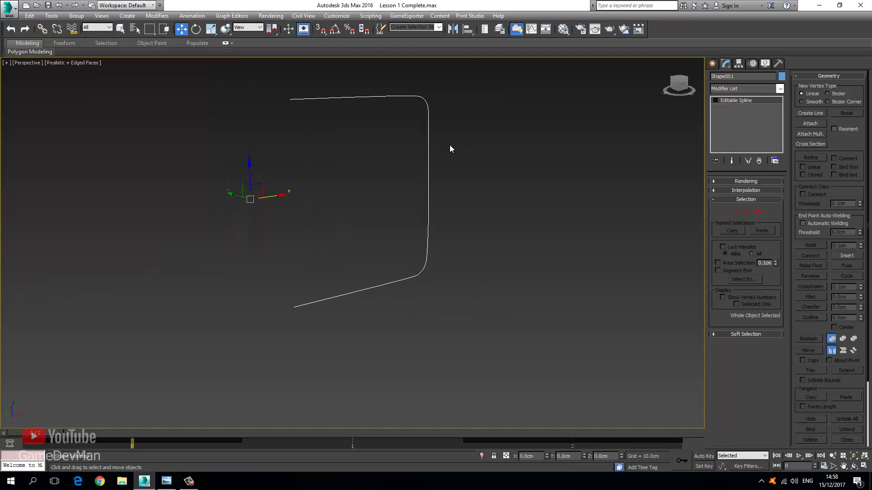
right_click(383, 162)
click(421, 121)
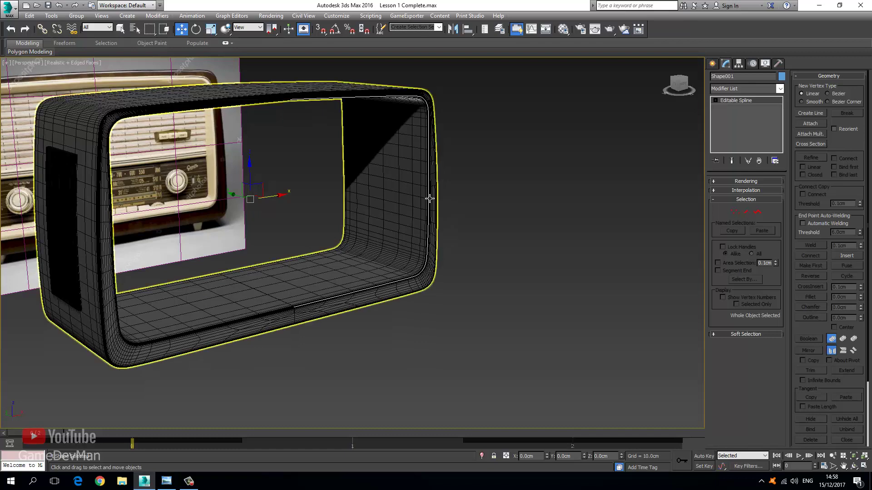
click(581, 148)
- Enable the rim spline in the renderer and viewport, and turn on Generate Mapping Coords
click(737, 182)
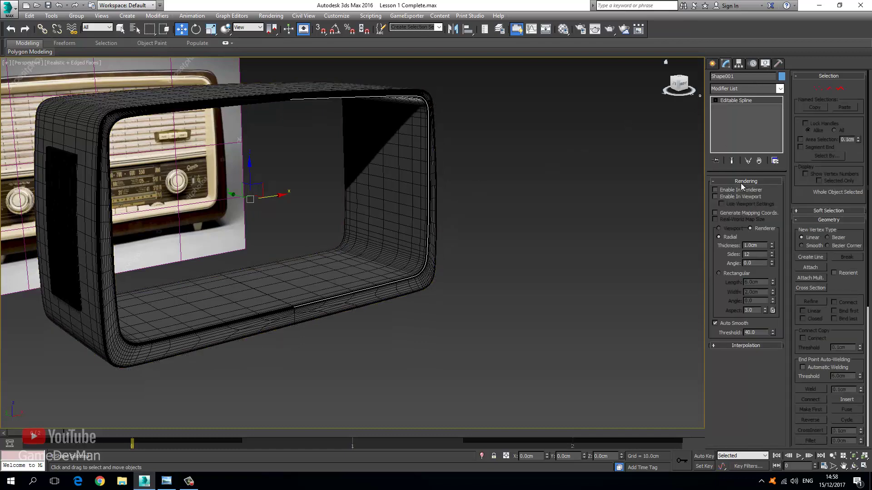
click(738, 190)
click(716, 197)
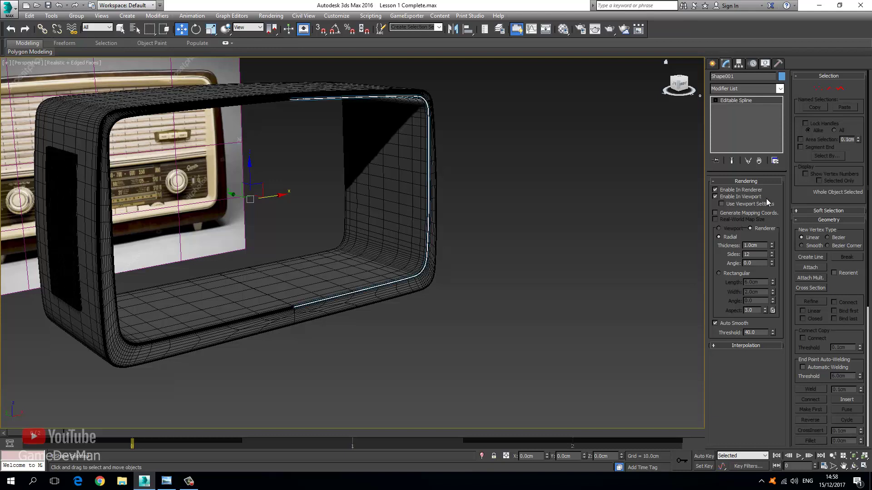
click(755, 213)
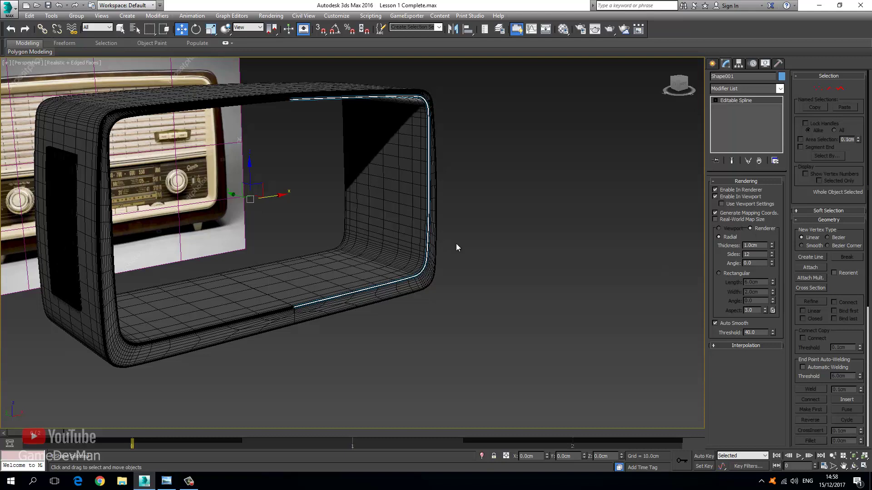
- Give the rim spline a rectangular cross-section with a length of 8.7 cm and a width of 36.26 cm
click(732, 273)
drag(772, 281, 727, 261)
drag(773, 290, 699, 443)
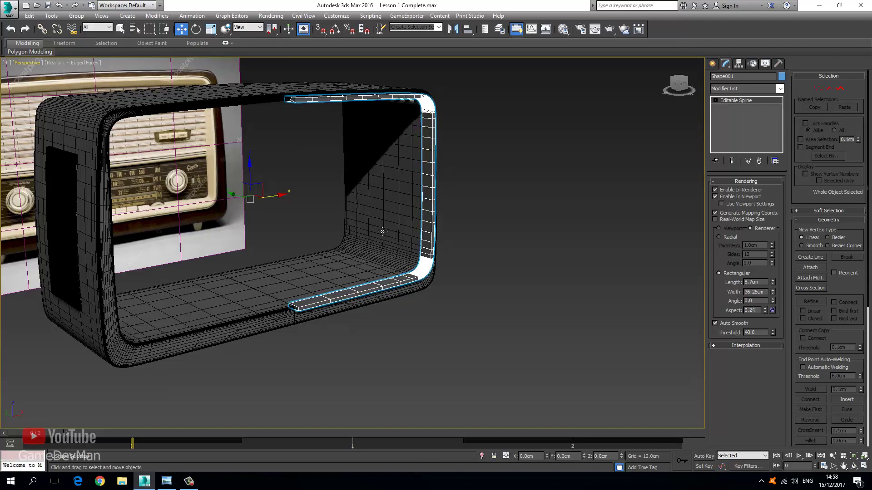
- Compare the rim's depth with the reference photo and reduce its rectangular width to 23.206 cm
alt+middle_drag(382, 231, 296, 249)
click(166, 481)
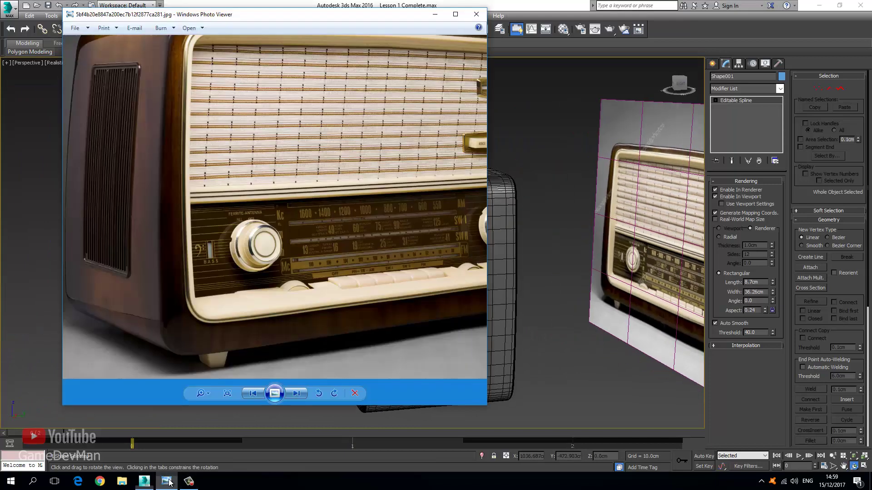
click(168, 481)
alt+middle_drag(334, 315, 507, 252)
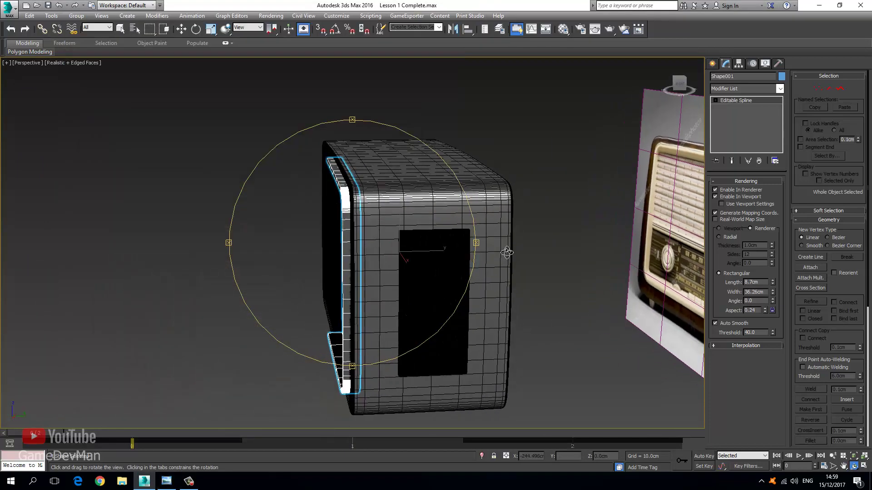
drag(772, 295, 772, 309)
alt+middle_drag(344, 246, 423, 266)
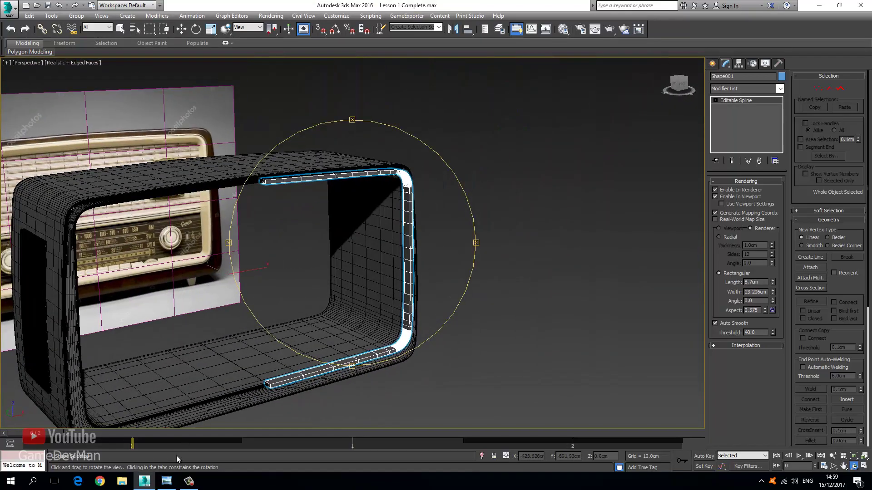
- Examine the profile of the cream and gold trim at the front opening's corner in the reference photo
click(166, 481)
scroll(435, 120, up, 2)
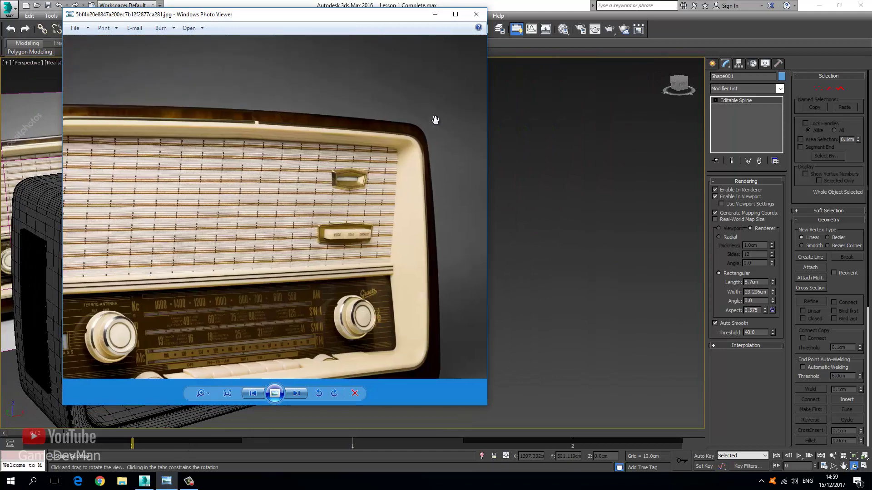
scroll(435, 120, up, 1)
scroll(318, 212, up, 3)
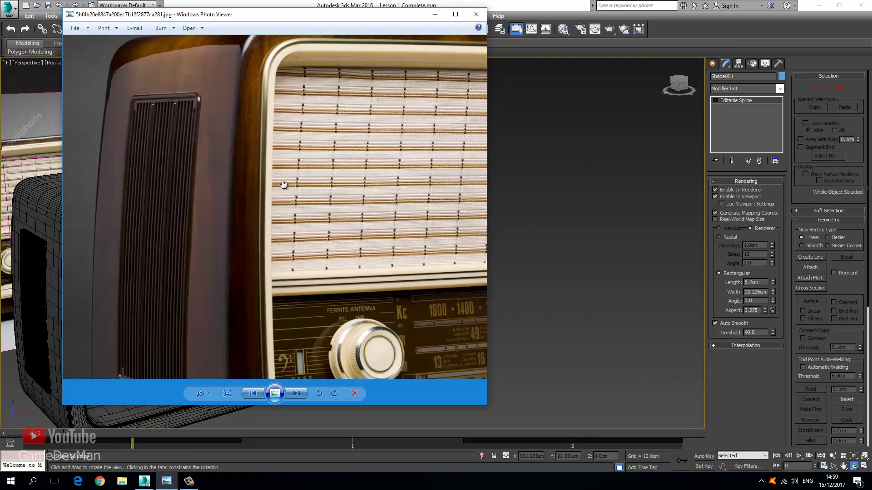
scroll(278, 184, up, 1)
scroll(283, 146, up, 1)
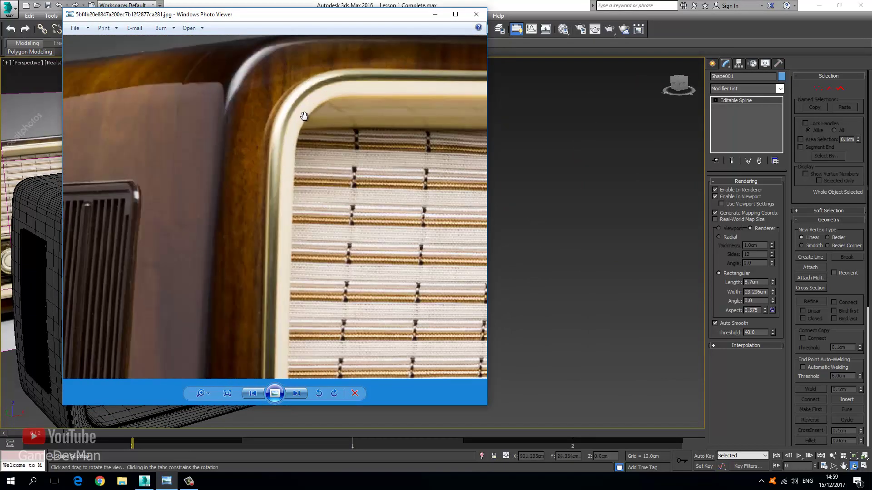
- Examine how the cream trim runs along the upper and side edges of the speaker grille in the reference photo
scroll(290, 150, down, 2)
scroll(232, 146, up, 1)
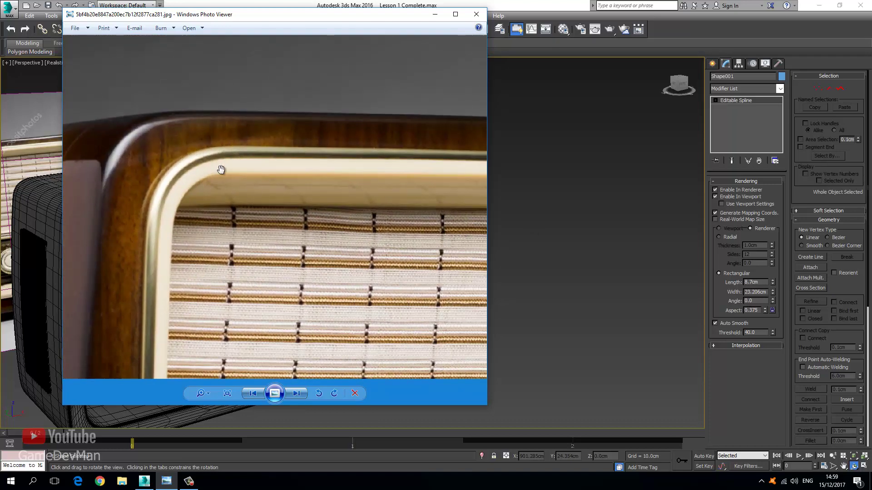
scroll(222, 157, down, 1)
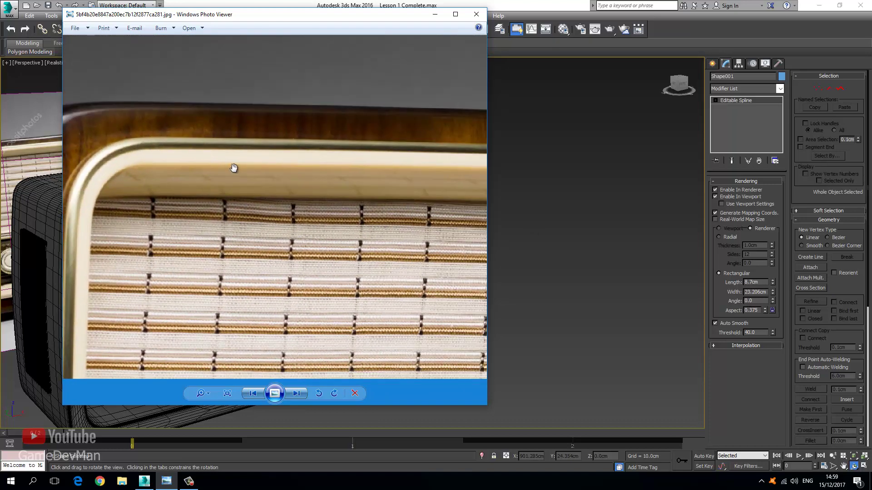
scroll(233, 169, down, 2)
scroll(248, 113, down, 8)
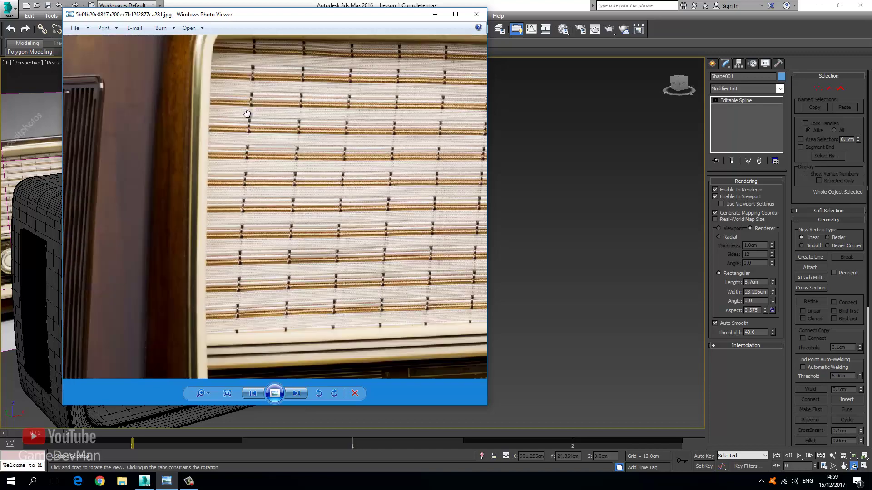
drag(231, 251, 361, 279)
- Return to 3ds Max and convert the rectangular trim spline to an Editable Poly
key(alt+Tab)
right_click(356, 195)
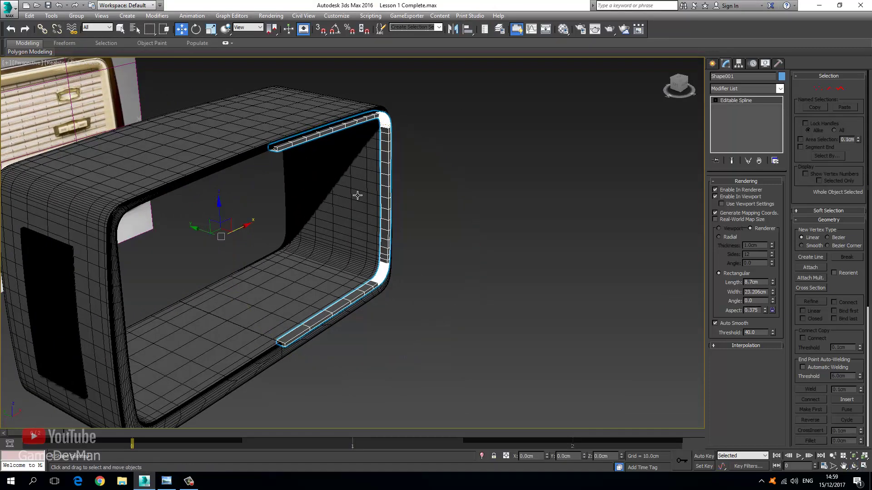
right_click(382, 189)
mouse_move(463, 281)
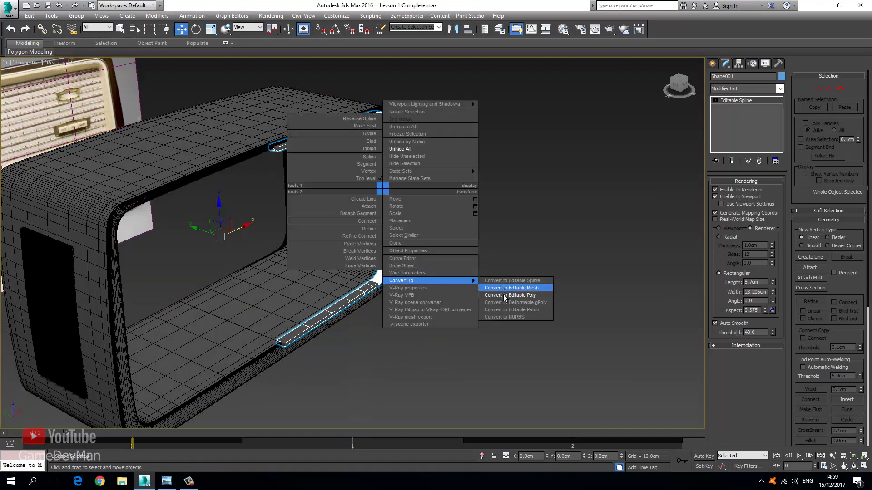
click(504, 292)
- Select the trim's rear vertices and move them about 41.6 cm along Y, deeper into the cabinet
click(724, 192)
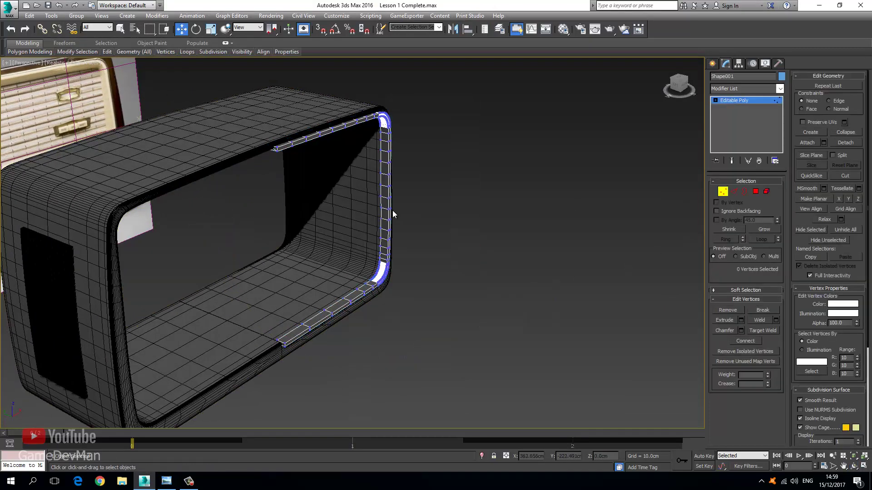
key(t)
key(z)
drag(327, 255, 656, 306)
key(p)
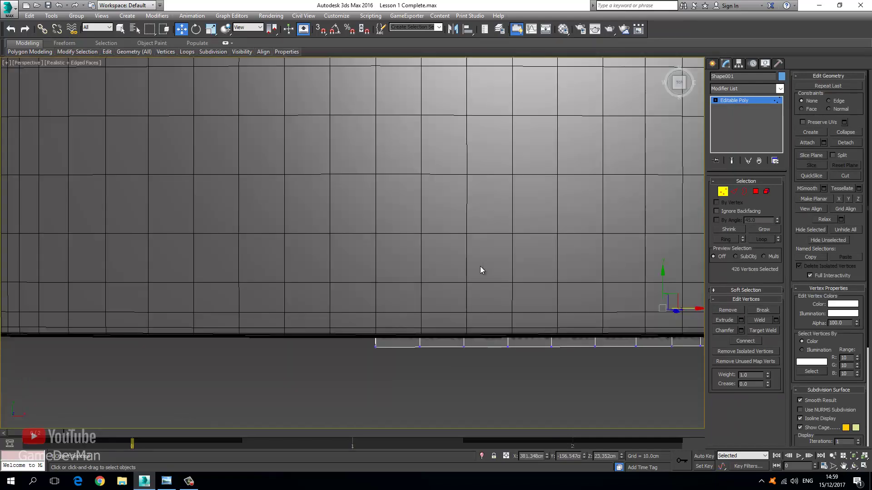
scroll(481, 266, down, 3)
alt+middle_drag(480, 266, 295, 134)
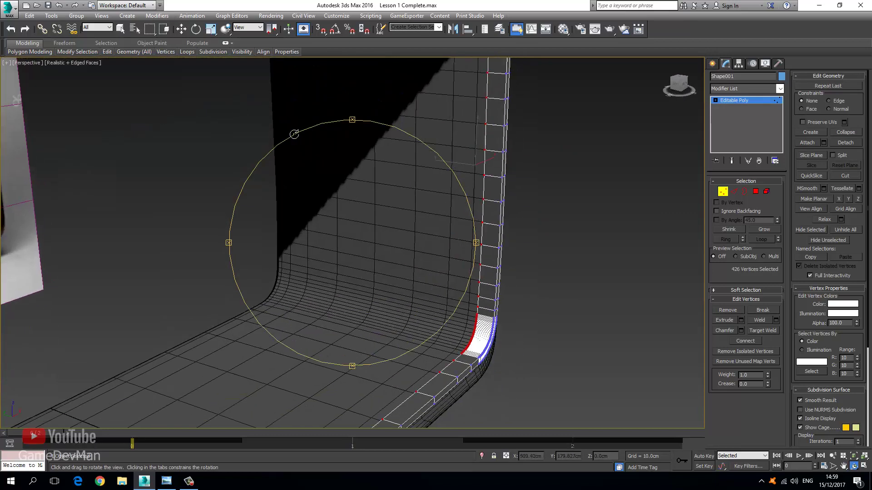
click(182, 30)
drag(448, 162, 417, 156)
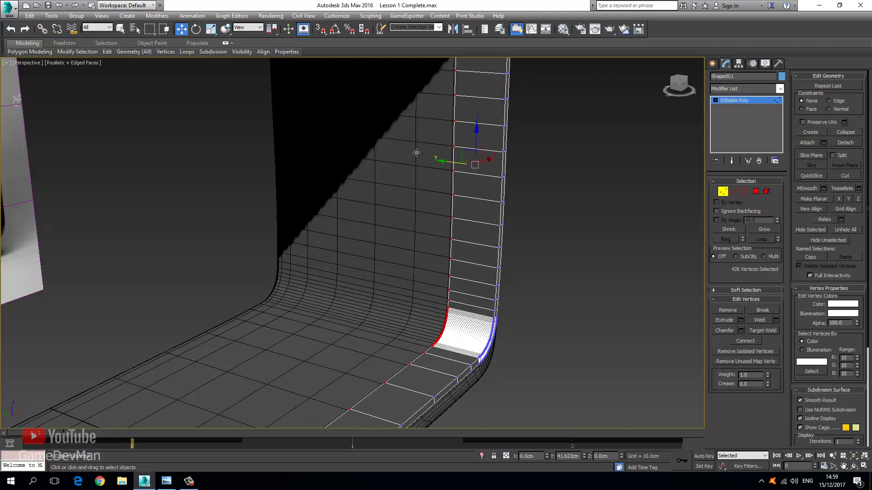
- Compare the trim's depth and inward slope with the reference photo, moving the photo window aside
click(167, 482)
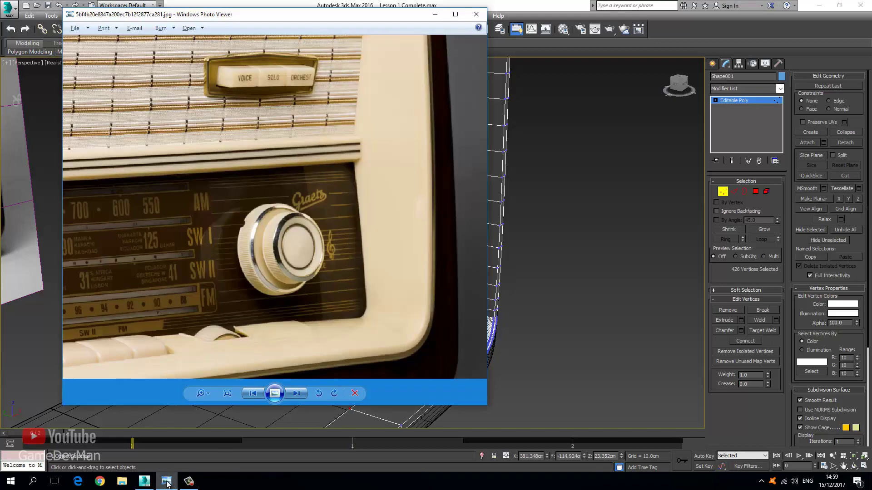
scroll(346, 218, down, 2)
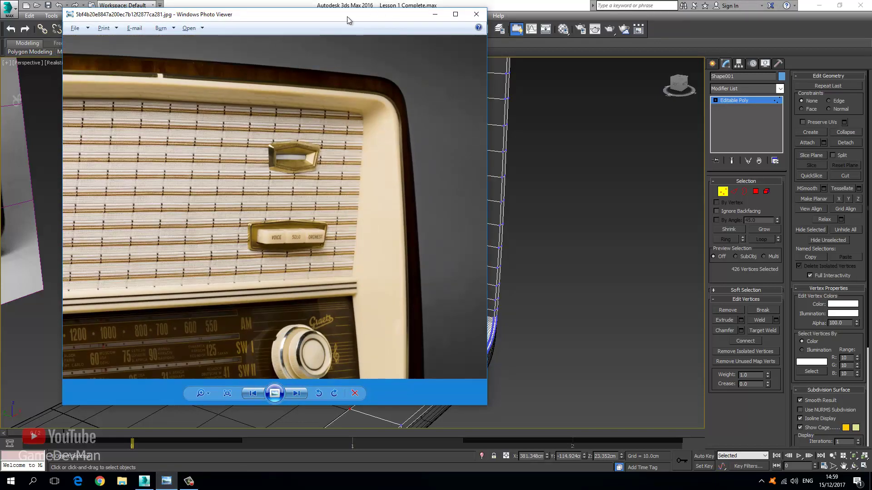
drag(347, 17, 709, 92)
click(356, 259)
mouse_move(356, 259)
alt+middle_down()
mouse_move(362, 271)
mouse_move(350, 205)
mouse_move(356, 260)
alt+middle_up()
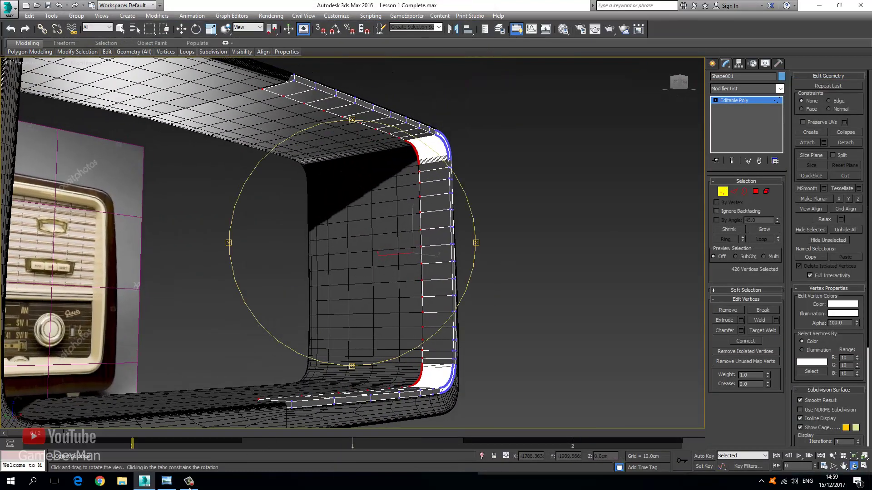
click(167, 482)
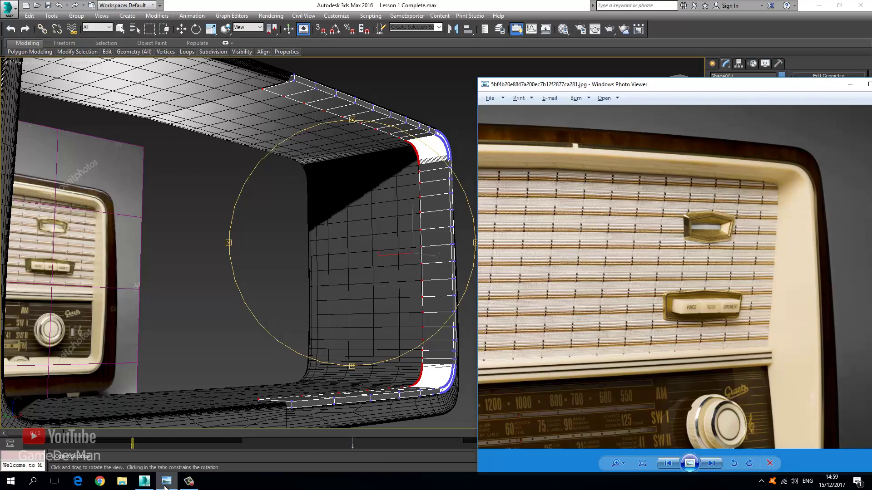
click(167, 482)
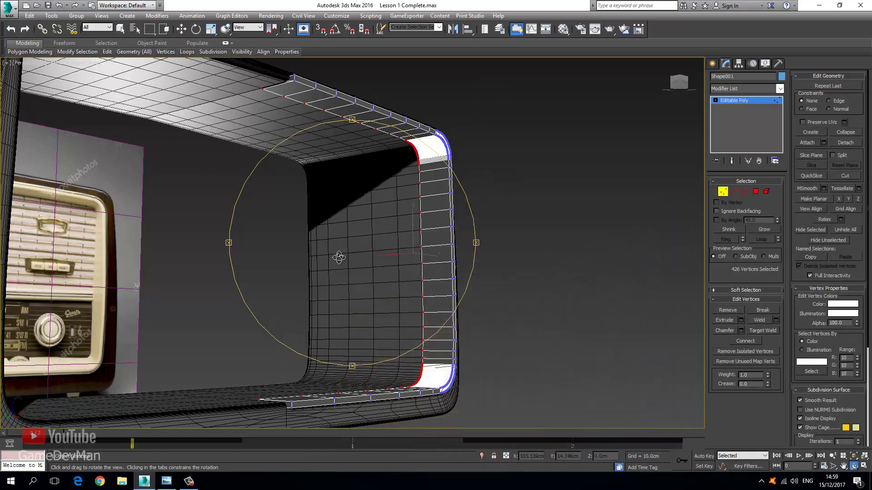
- Scale the trim's selected rear vertices uniformly to about 95% so the trim tapers inward
drag(338, 257, 263, 206)
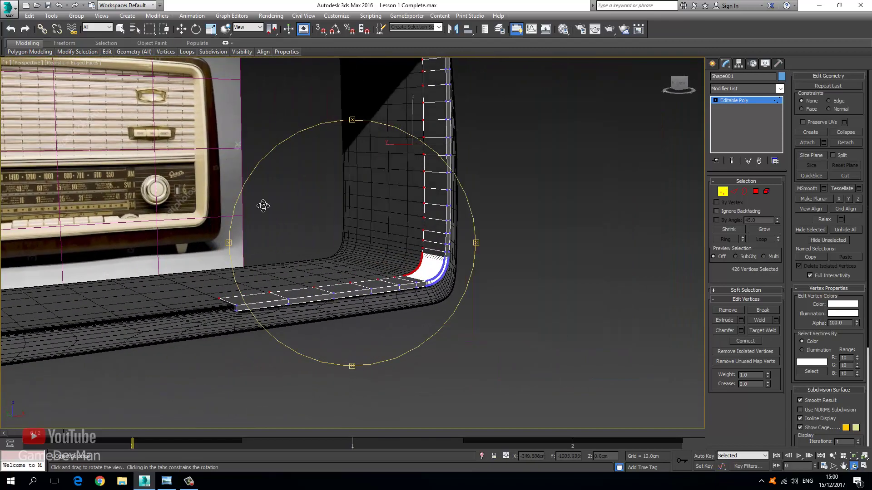
click(211, 29)
middle_drag(251, 86, 254, 150)
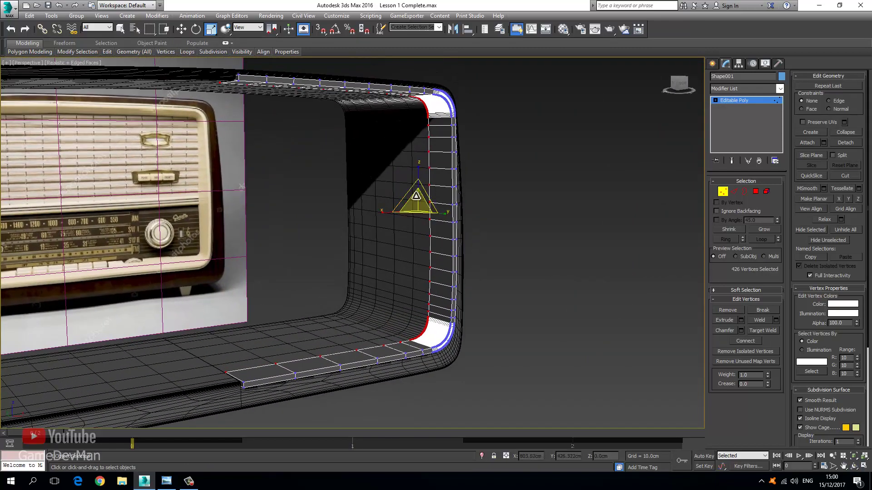
drag(414, 198, 417, 201)
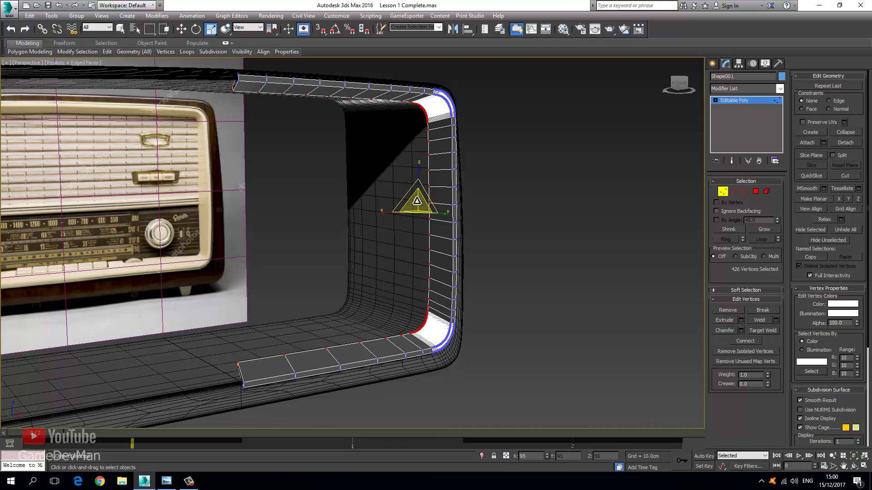
drag(417, 200, 417, 200)
- In the front view, scale the rear vertices vertically to about 94% and move them about 20 cm along X toward the centre
key(f)
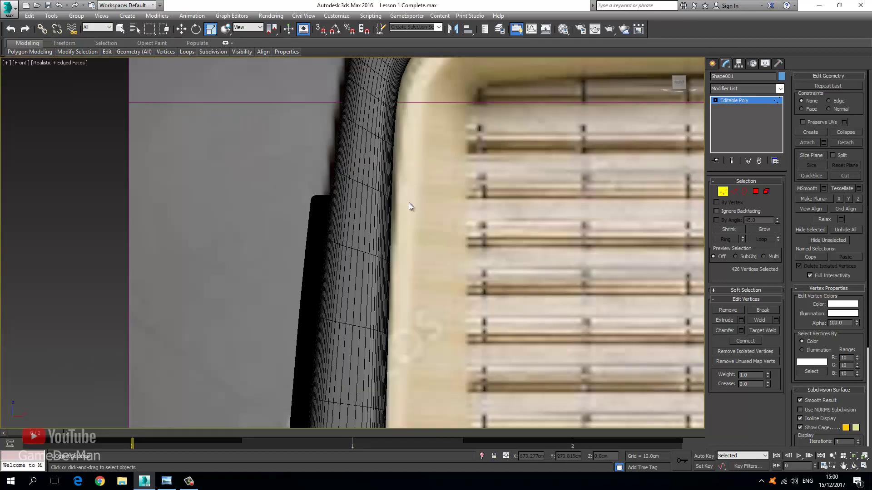
scroll(350, 230, down, 6)
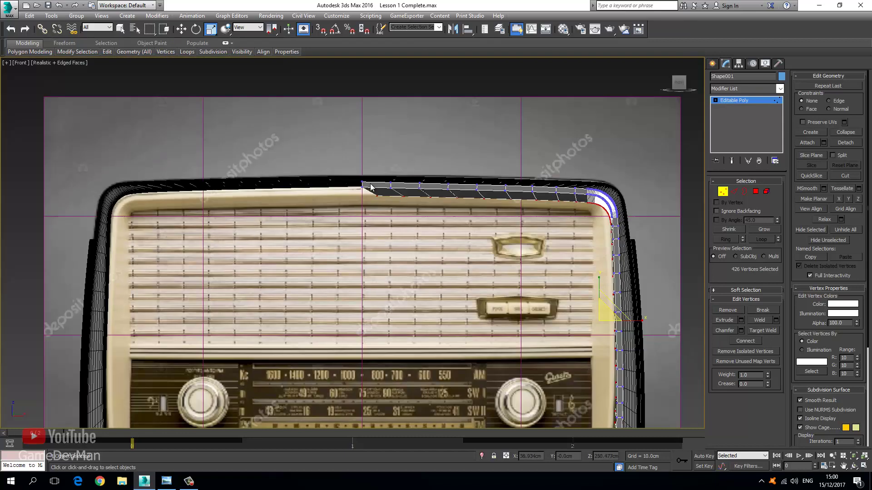
click(181, 30)
middle_drag(391, 217, 354, 182)
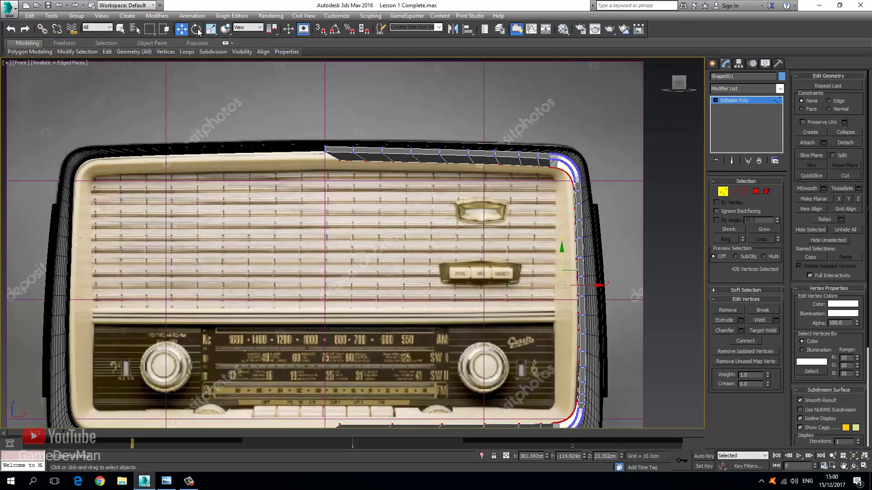
click(213, 30)
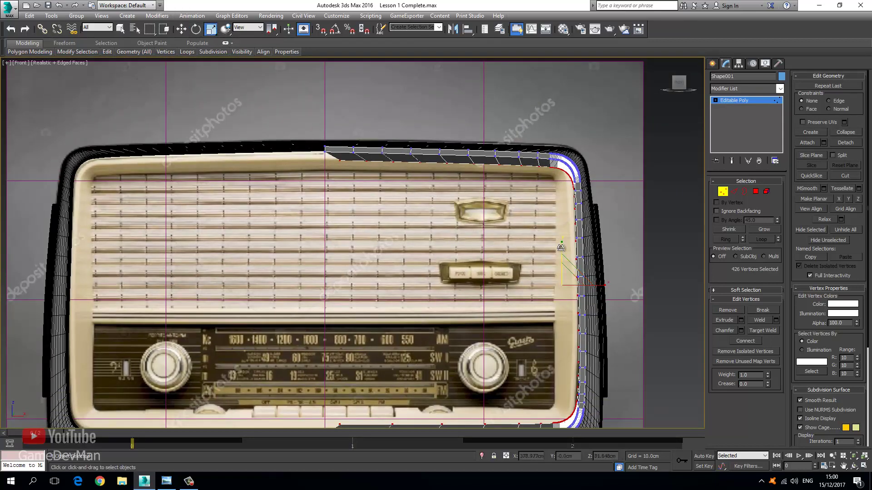
drag(561, 247, 560, 250)
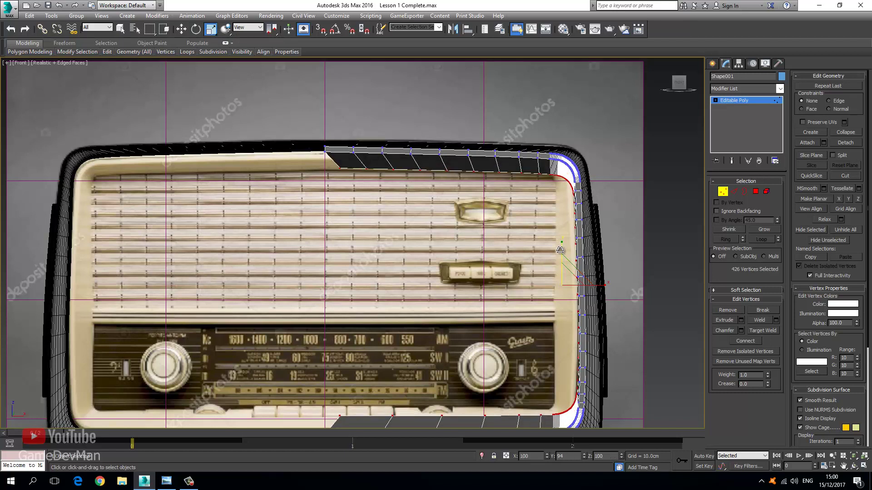
key(w)
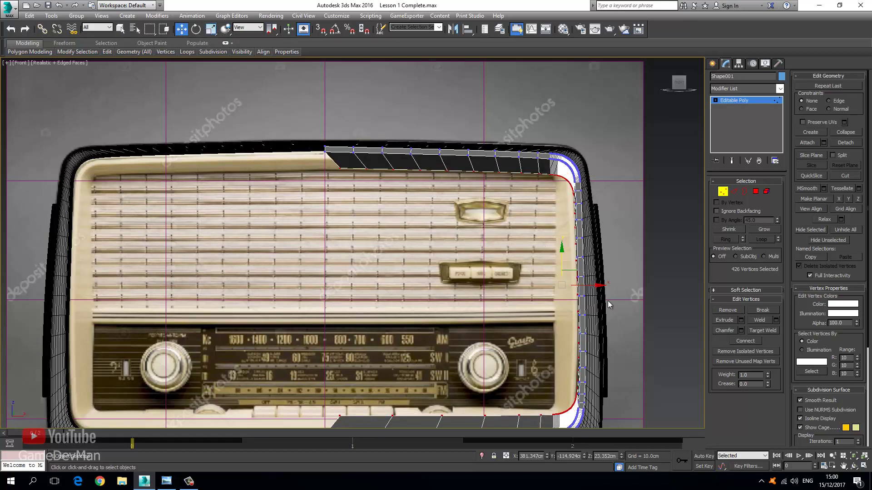
drag(593, 286, 580, 284)
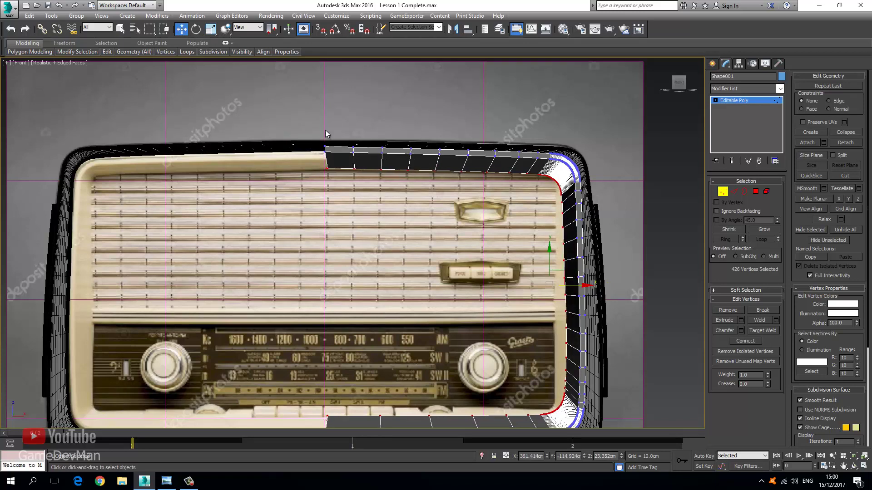
- Deselect the rear vertices near the centreline and shift the remaining ones about 2.7 cm along X toward the centre
scroll(324, 129, down, 3)
alt+click(426, 301)
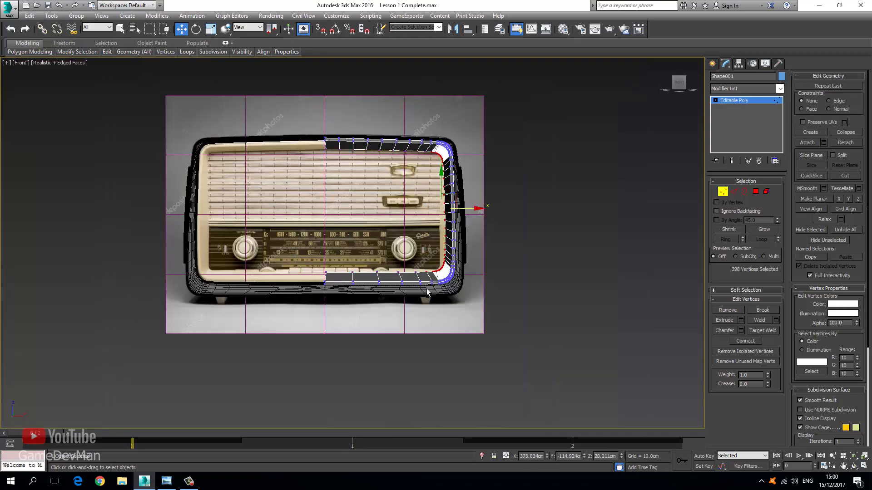
scroll(420, 228, up, 5)
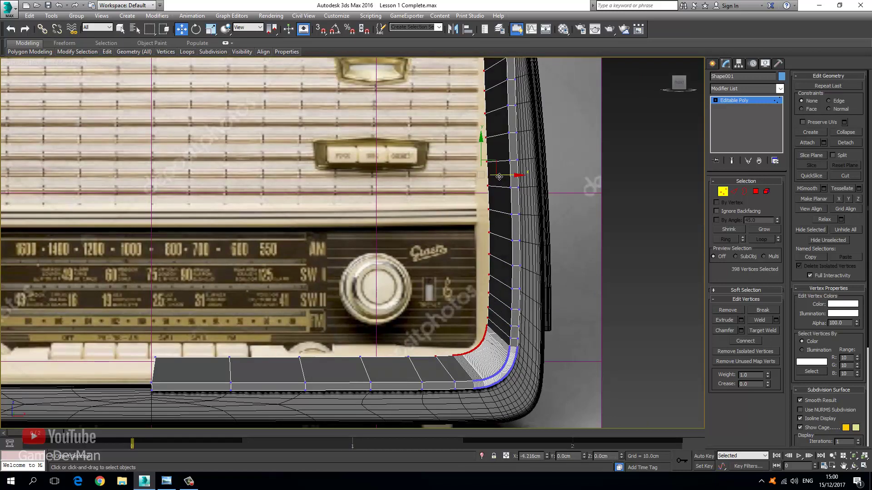
scroll(282, 274, down, 3)
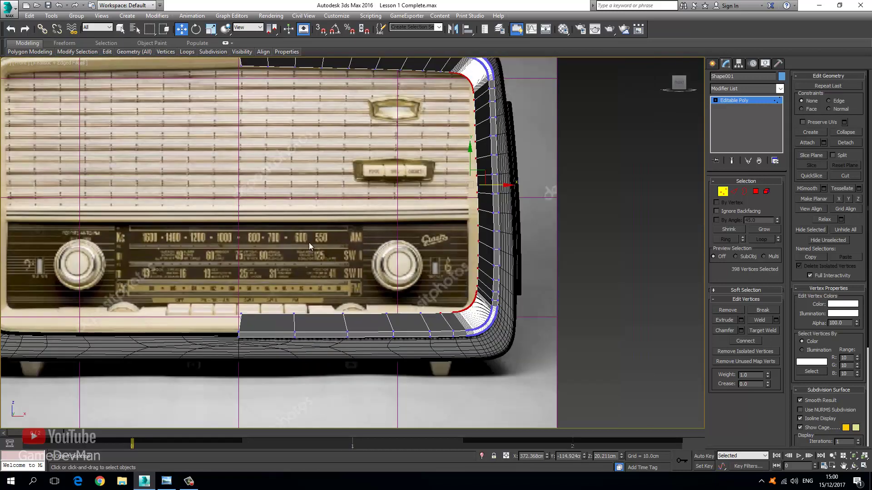
scroll(308, 243, down, 2)
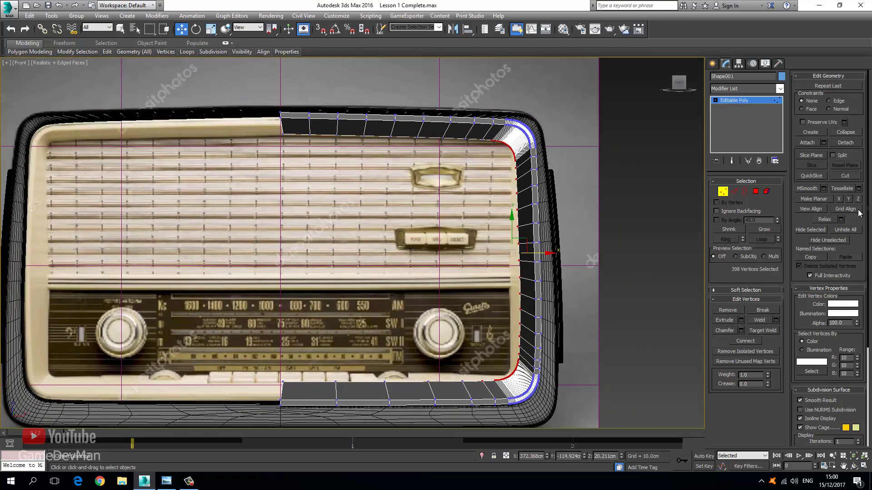
- Select only the end-cap polygons at the trim's upper centreline end and delete them
click(755, 193)
drag(300, 179, 301, 182)
middle_drag(279, 188, 285, 102)
drag(269, 280, 329, 340)
key(ctrl+z)
middle_drag(372, 210, 347, 259)
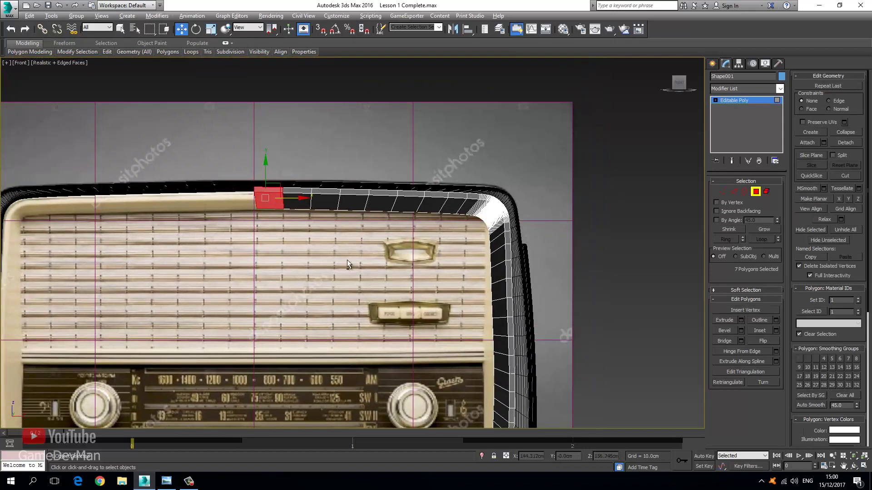
alt+drag(277, 173, 276, 172)
scroll(257, 217, up, 4)
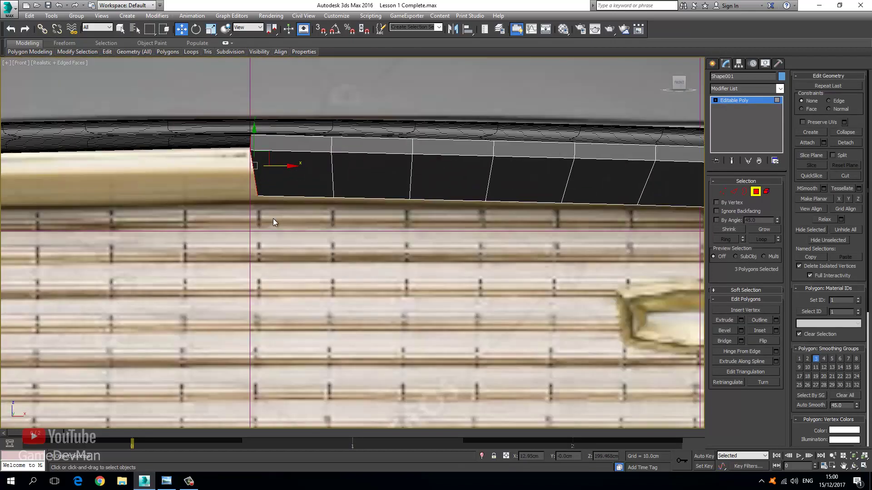
key(p)
key(z)
key(r)
middle_drag(256, 133, 260, 172)
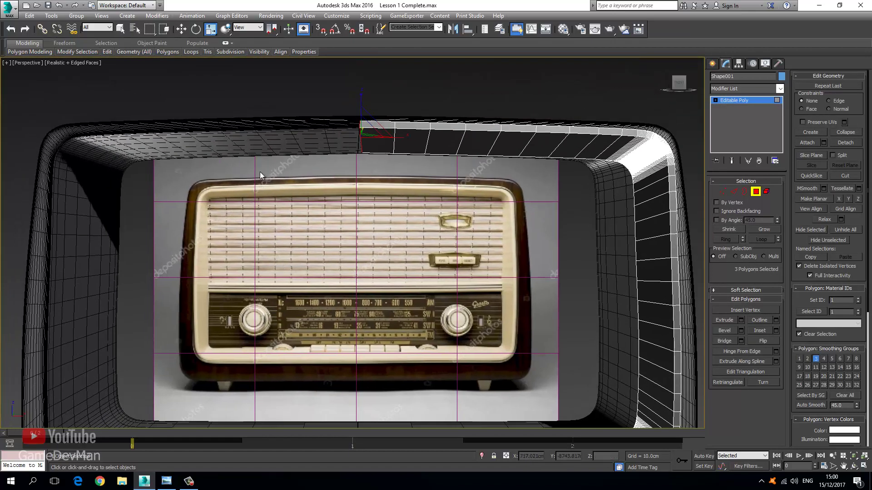
mouse_move(313, 200)
alt+middle_down()
mouse_move(346, 216)
mouse_move(317, 194)
alt+middle_up()
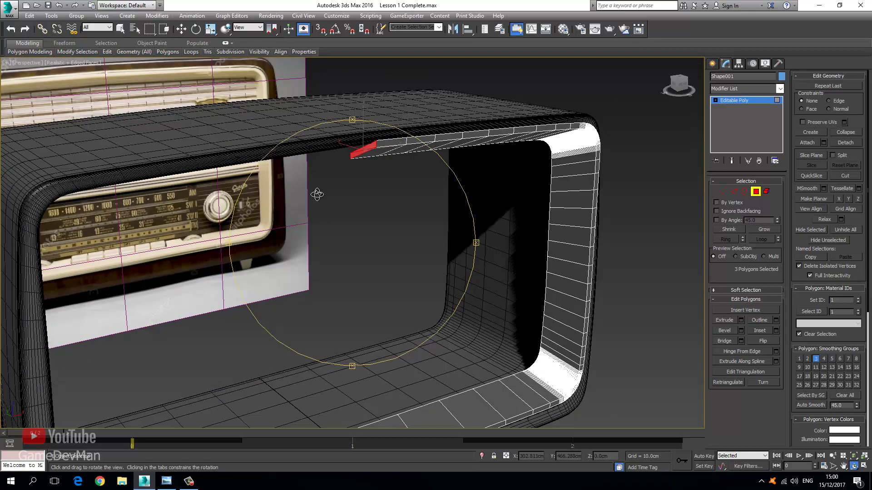
key(ctrl+d)
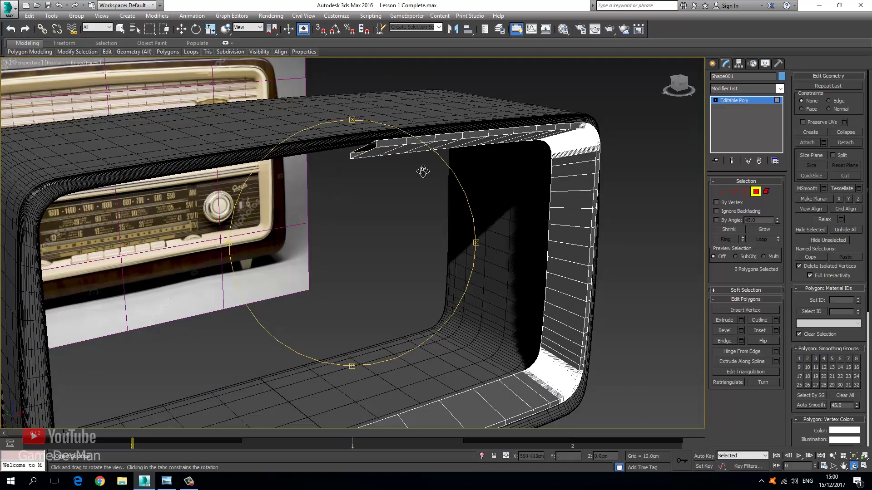
- In the front view, select the trim's upper and lower centreline end vertices and set their X position to 0 cm
click(724, 193)
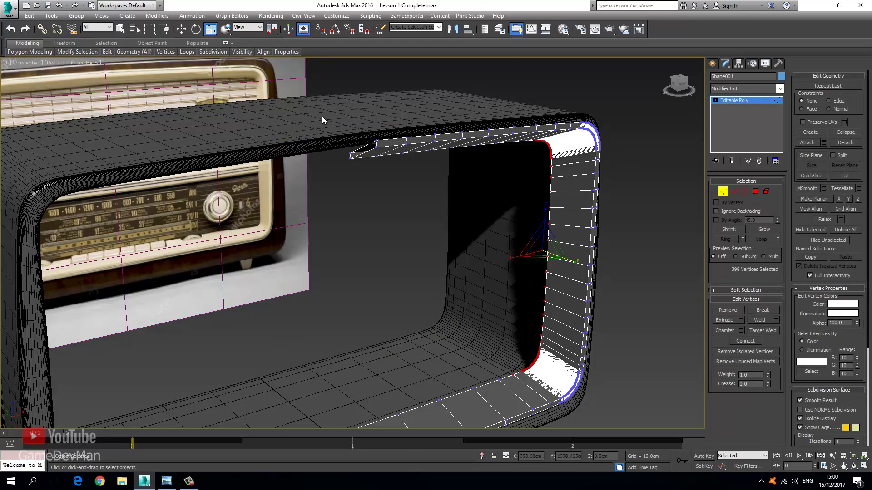
key(f)
scroll(241, 121, down, 3)
drag(269, 207, 266, 206)
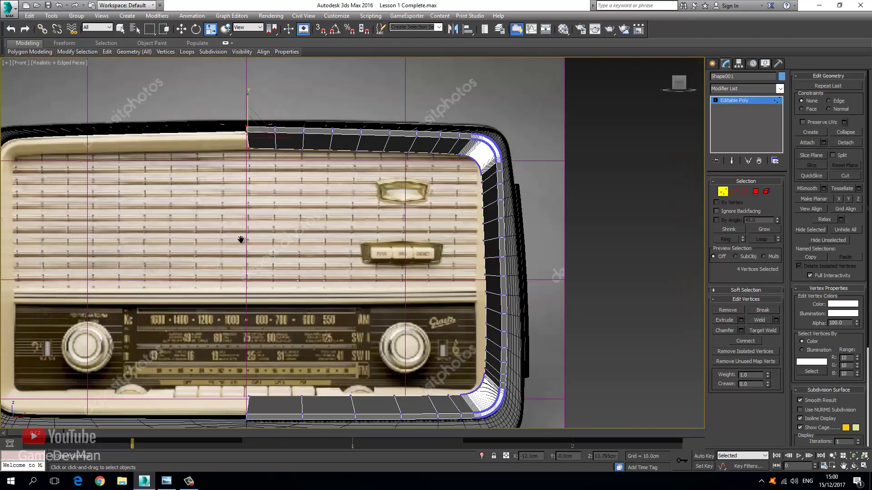
middle_drag(234, 388, 241, 265)
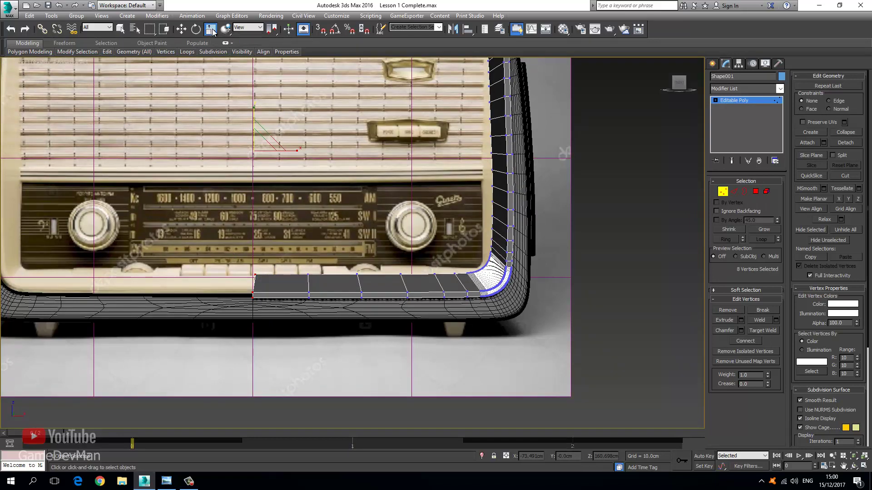
middle_drag(271, 162, 325, 229)
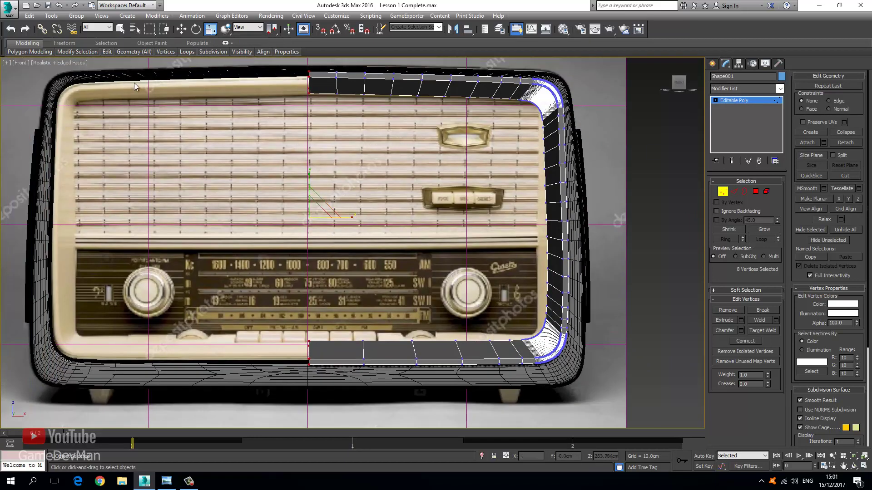
click(181, 29)
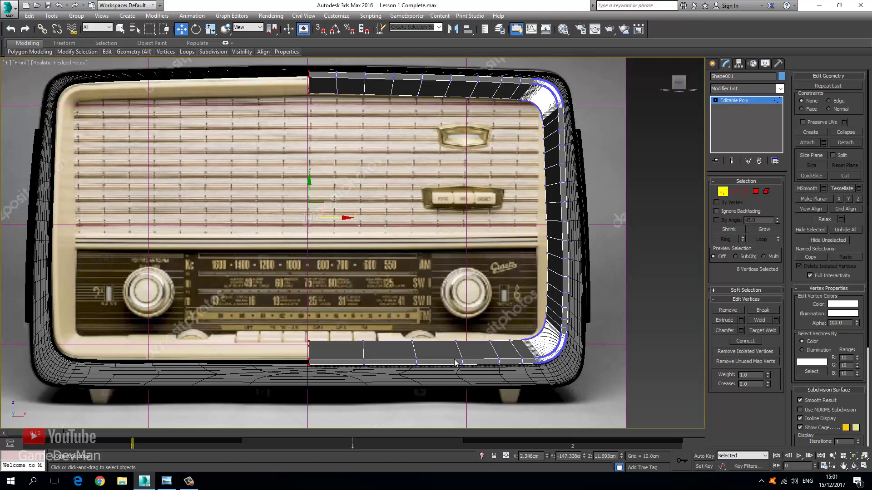
right_click(548, 455)
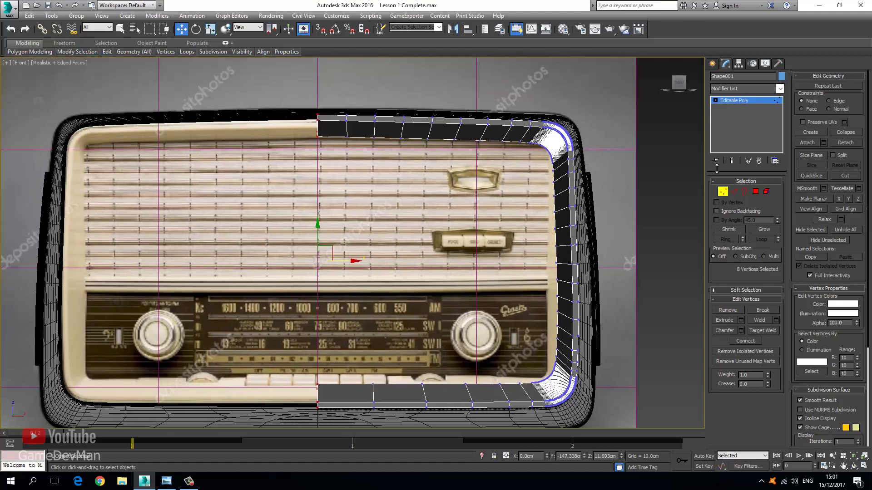
- Add a Symmetry modifier to the half trim, mirroring it across the X axis
click(730, 100)
click(737, 87)
key(s)
key(s)
key(s)
key(s)
key(s)
key(s)
key(s)
key(s)
key(s)
key(s)
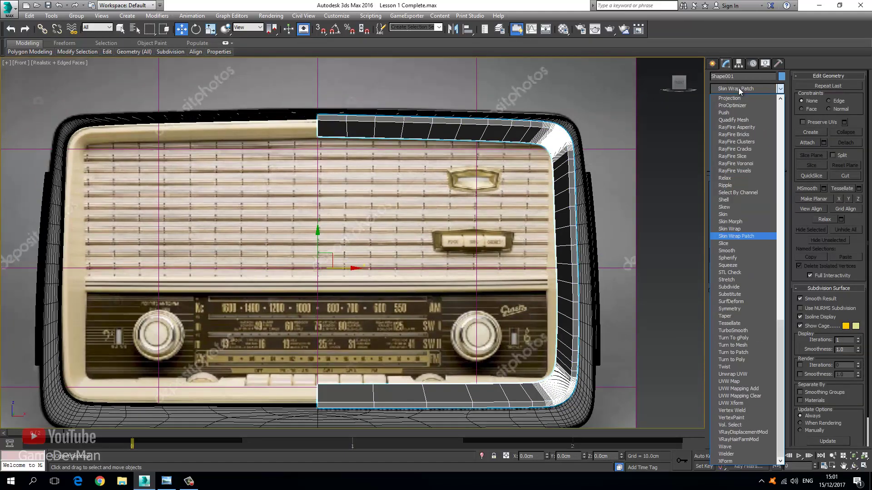
click(740, 309)
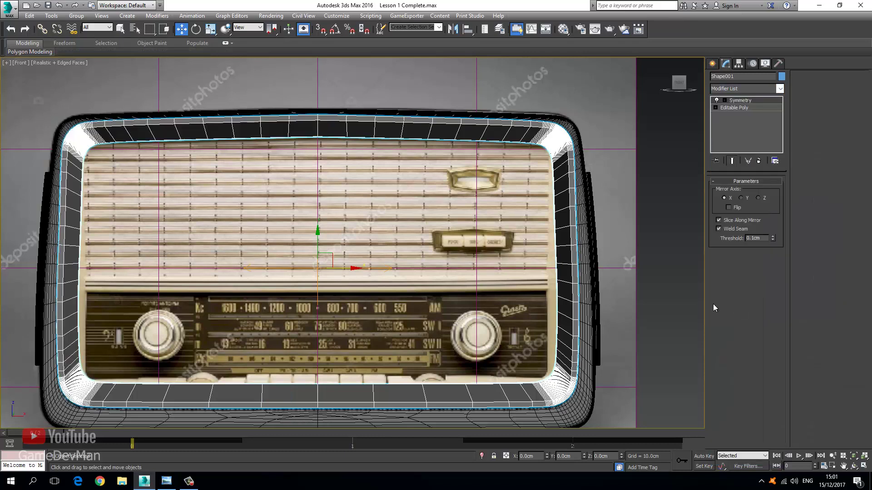
scroll(271, 225, down, 5)
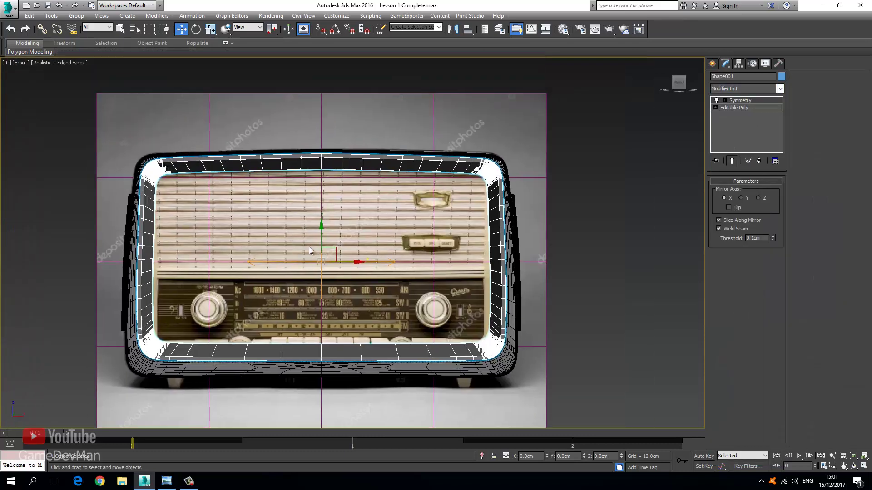
- Convert the mirrored trim to an editable poly in the perspective view
key(p)
key(ctrl+r)
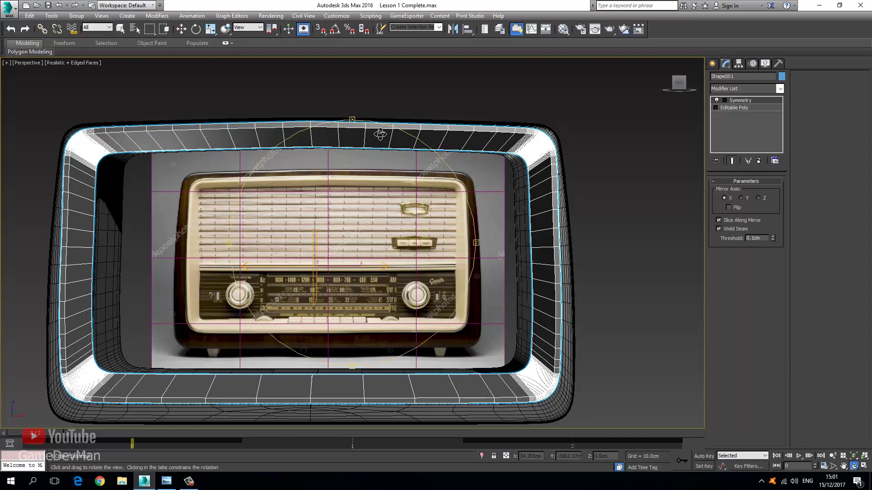
drag(278, 169, 341, 203)
drag(321, 137, 372, 247)
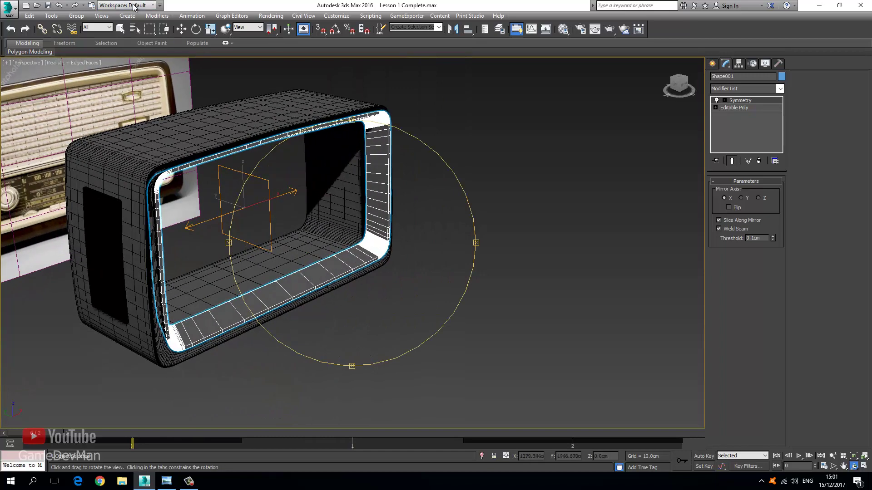
click(181, 29)
right_click(372, 159)
mouse_move(409, 252)
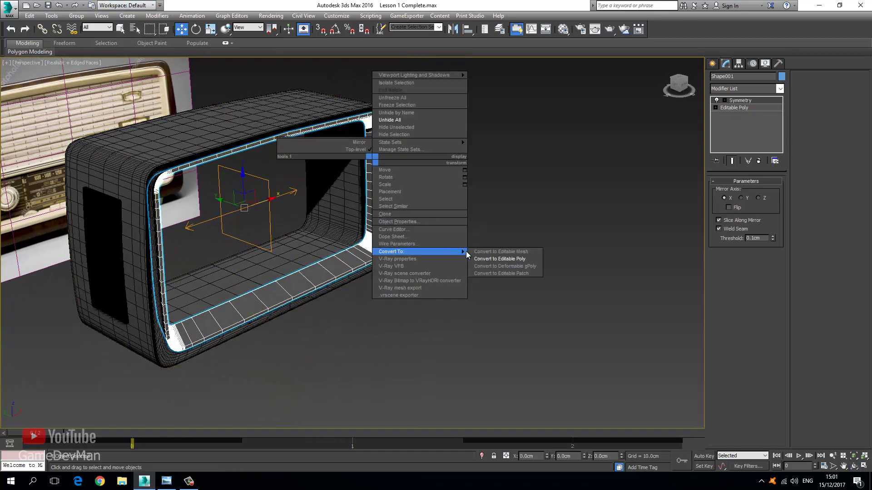
click(495, 258)
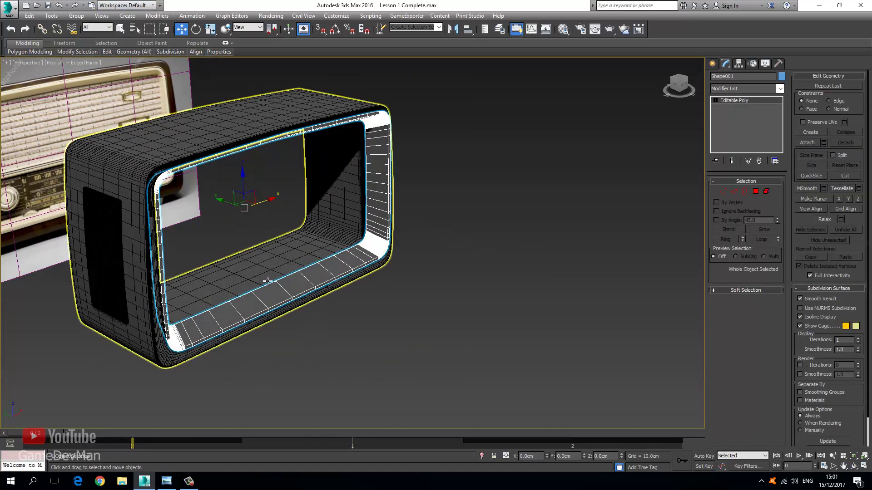
- Examine the cream trim's front edge and upper corner in the Windows Photo Viewer reference photo and compare it with the model
scroll(267, 281, up, 3)
middle_drag(267, 281, 284, 258)
alt+middle_drag(333, 283, 306, 268)
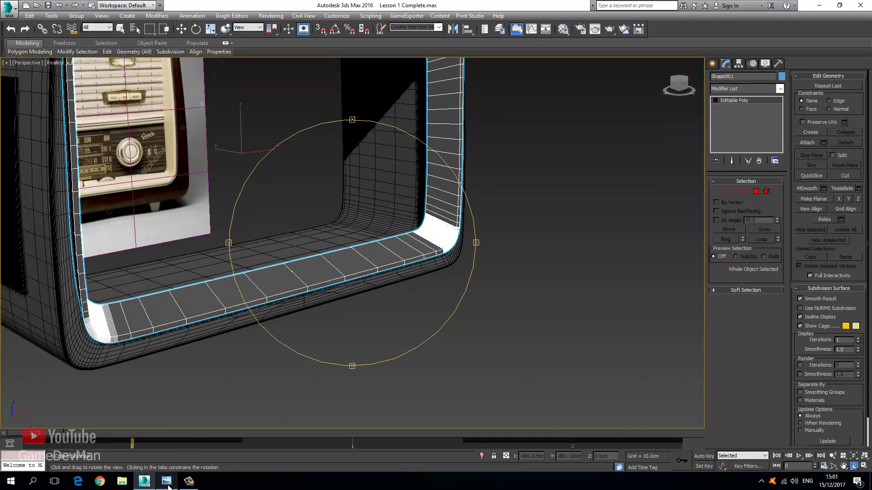
click(166, 481)
scroll(739, 207, up, 5)
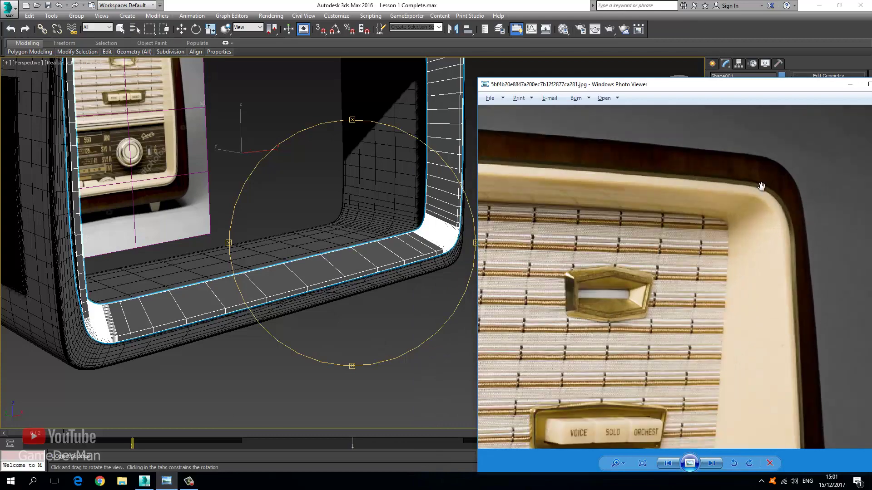
drag(728, 201, 690, 218)
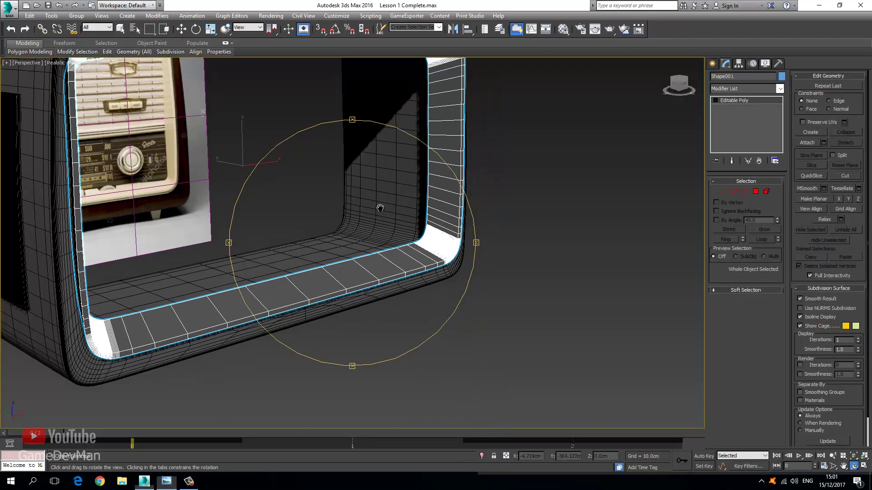
alt+middle_drag(379, 209, 305, 190)
alt+middle_drag(437, 189, 505, 222)
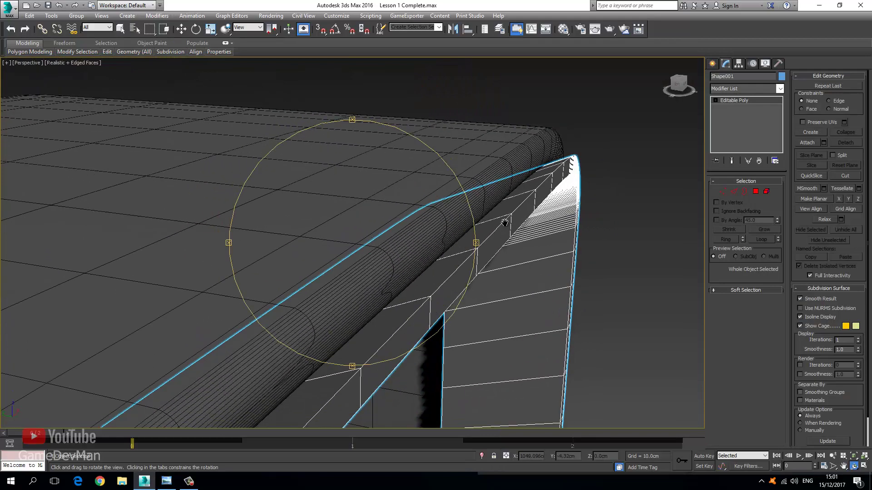
- Select the outer and inner edge loops of the trim's front face and chamfer them by 1.0 cm with 3 segments
click(734, 191)
key(w)
click(493, 231)
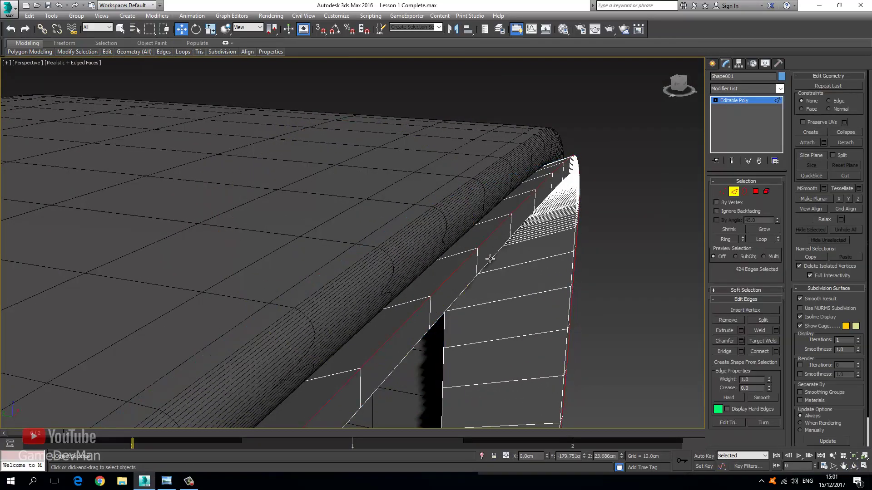
double_click(489, 258)
middle_drag(486, 252, 387, 211)
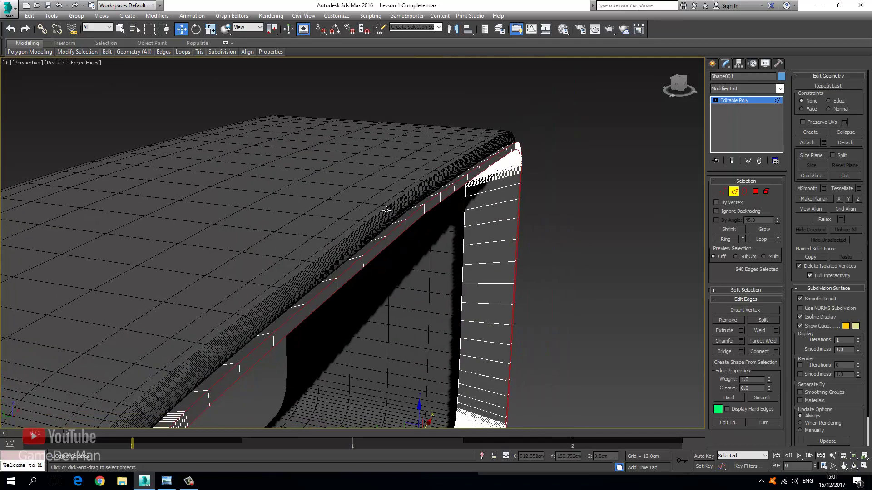
scroll(346, 233, up, 6)
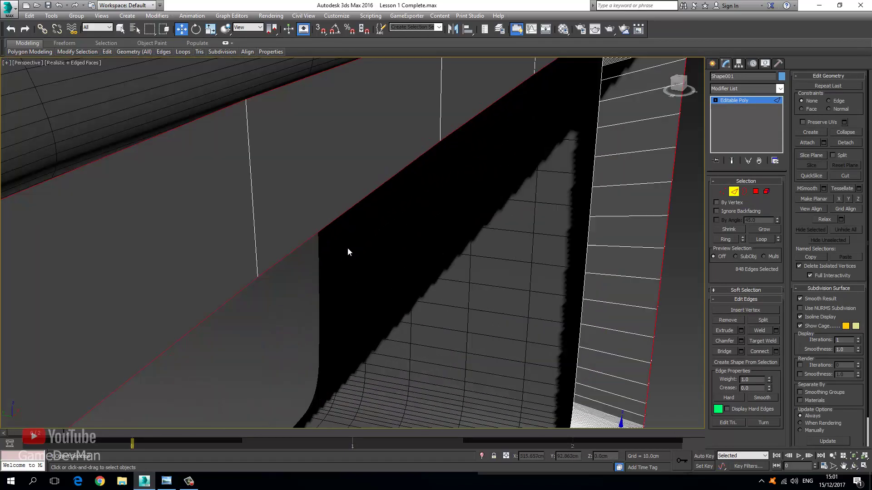
scroll(339, 234, down, 6)
right_click(496, 243)
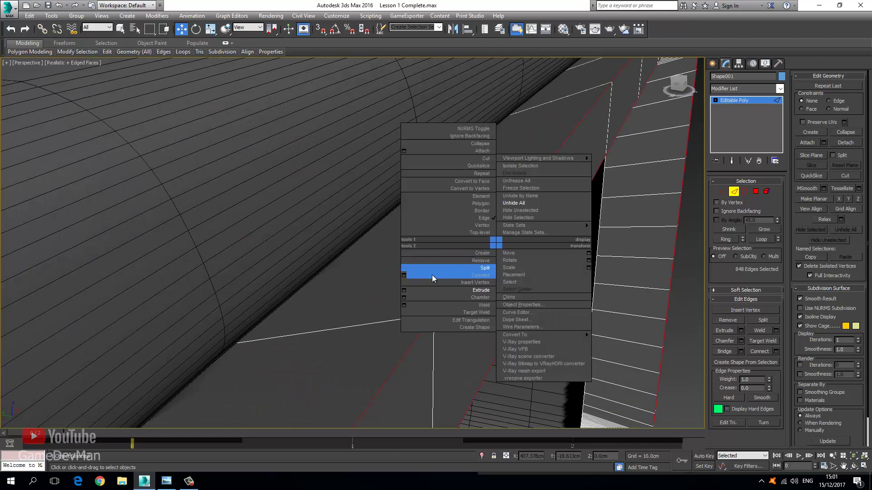
click(404, 298)
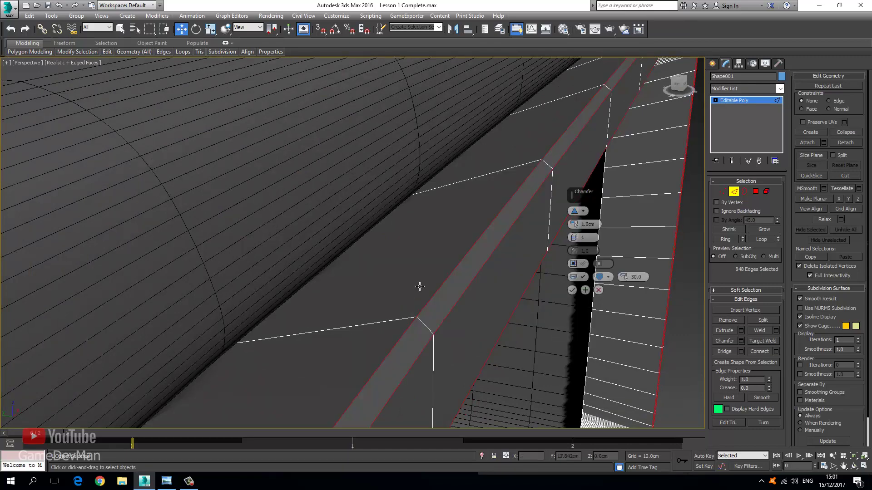
scroll(574, 234, up, 2)
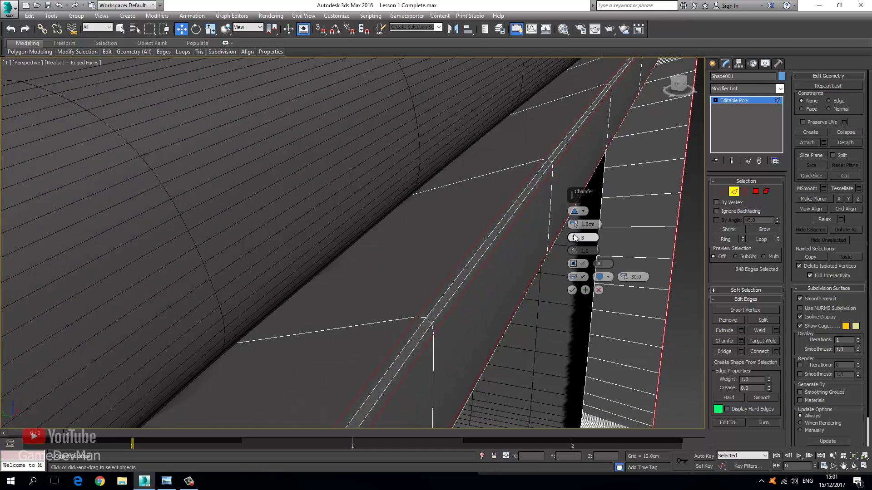
click(572, 290)
middle_drag(568, 251, 480, 293)
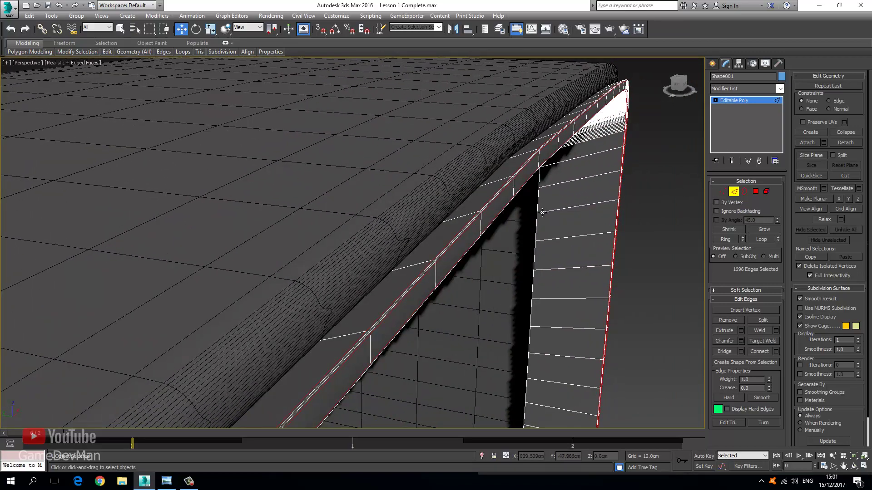
- In the left wireframe view, select the vertices along the upper part of the trim's front edge and lower them slightly
key(l)
scroll(429, 243, up, 8)
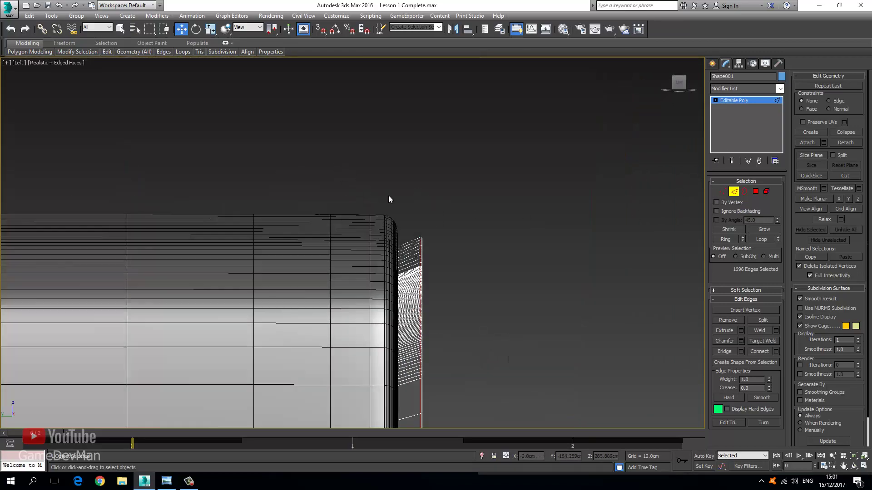
middle_drag(390, 200, 363, 187)
key(F3)
click(734, 192)
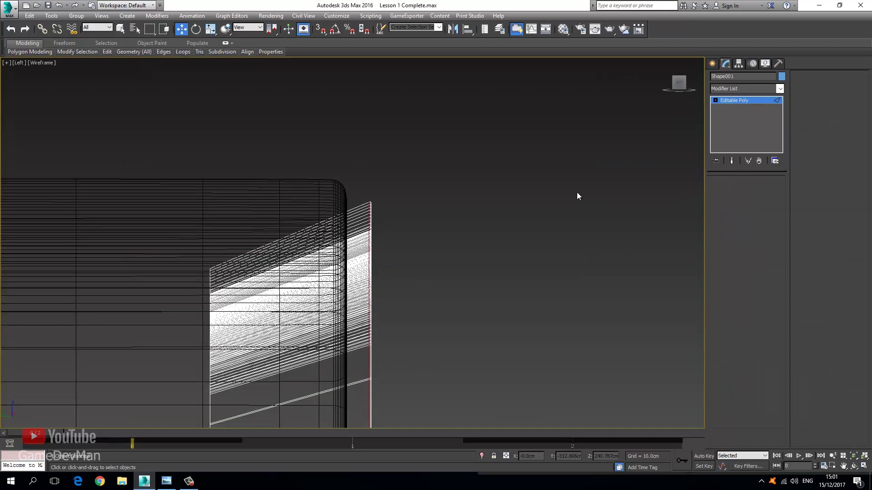
key(1)
scroll(432, 118, down, 3)
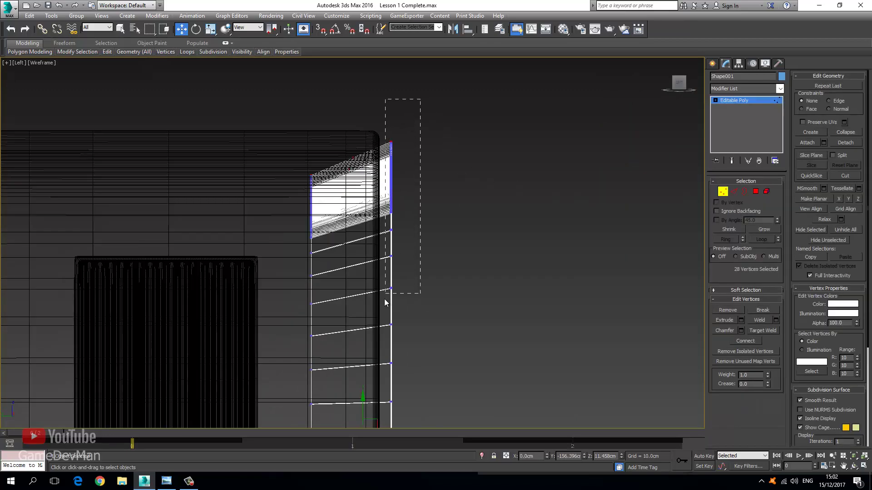
drag(384, 299, 381, 272)
drag(393, 147, 392, 154)
click(439, 96)
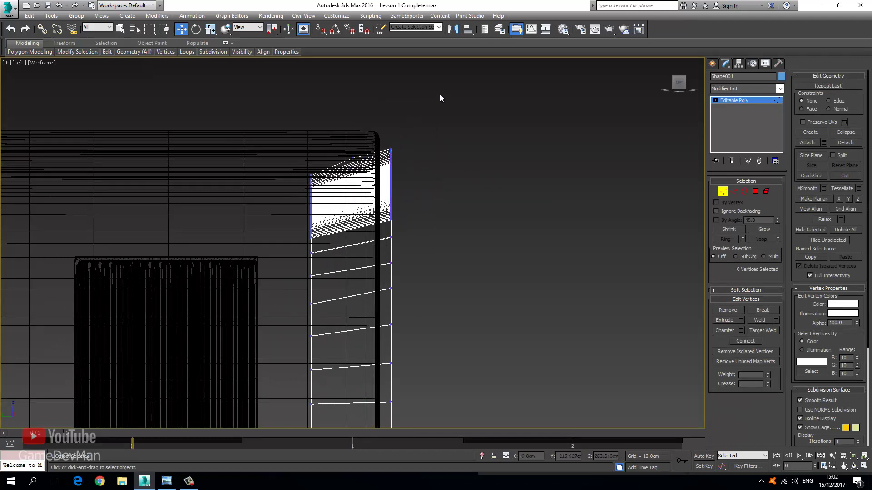
- Select a smaller group of the topmost front-edge vertices and lower them by about 2.6 cm
drag(384, 252, 384, 254)
drag(392, 152, 391, 155)
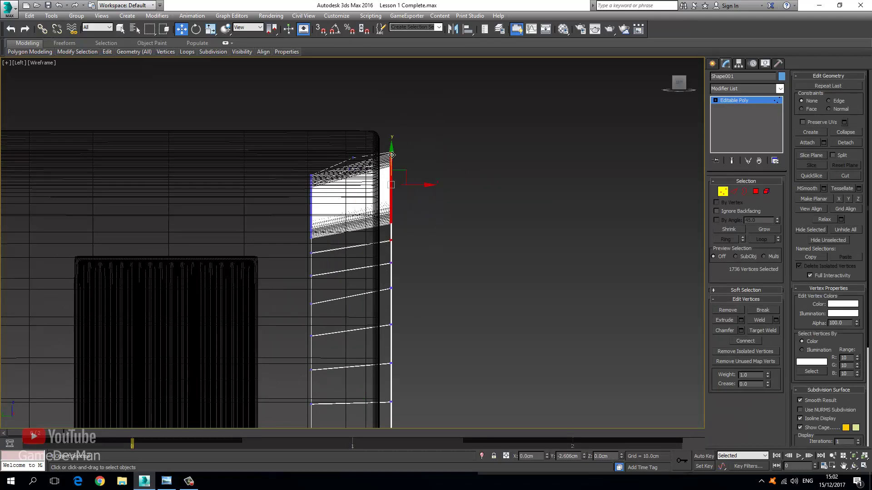
key(F3)
key(p)
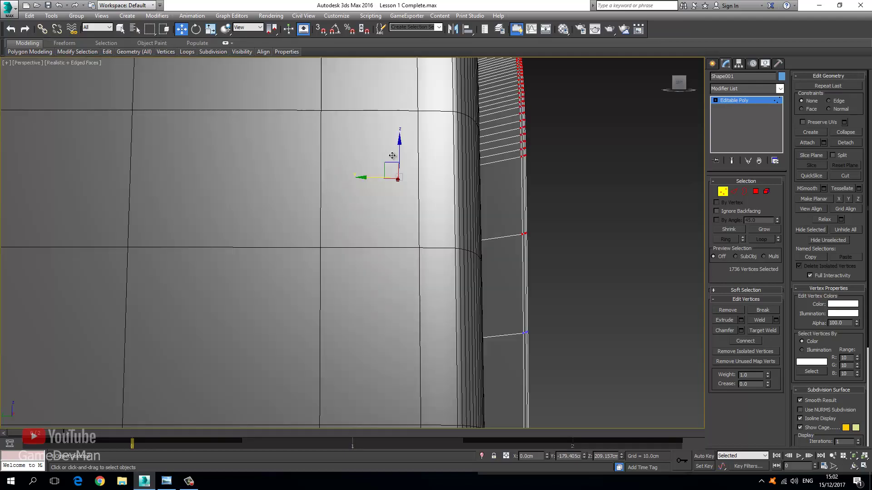
key(z)
alt+middle_drag(411, 156, 322, 227)
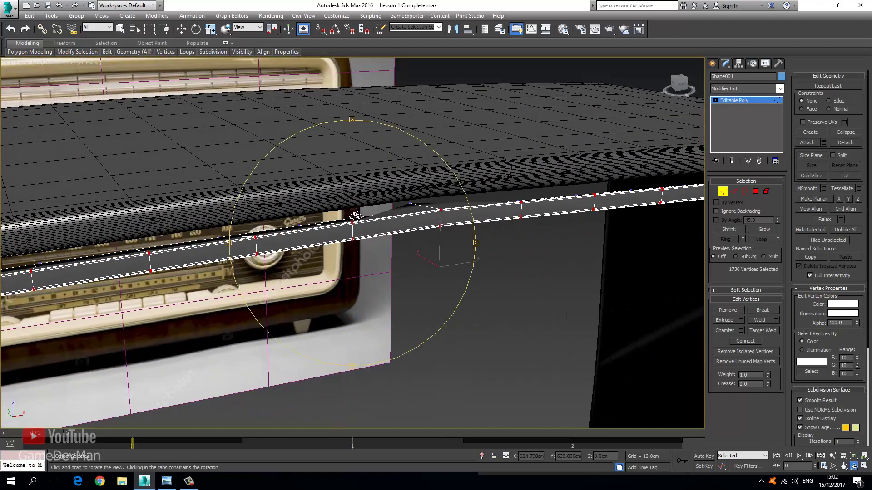
- In the left view, select the single stray vertex between the trim's upper front and rear edges and move it down
key(l)
key(F3)
scroll(365, 208, up, 3)
middle_drag(410, 214, 397, 311)
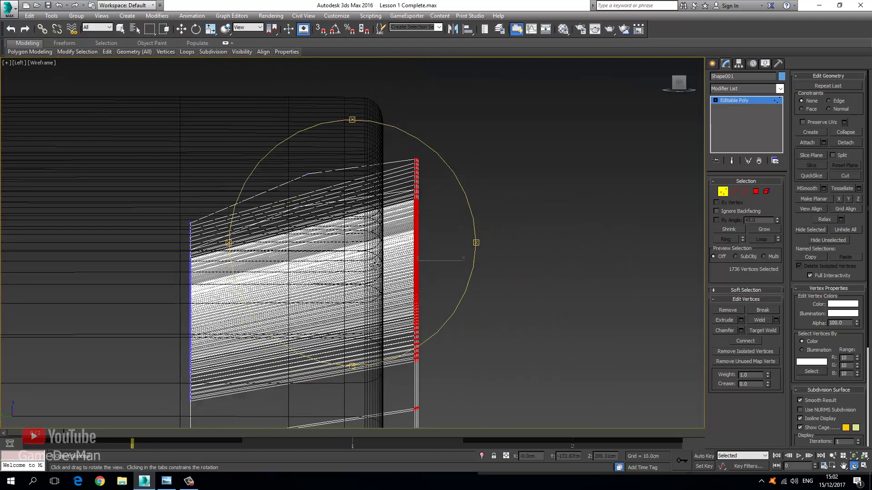
scroll(341, 224, up, 2)
key(w)
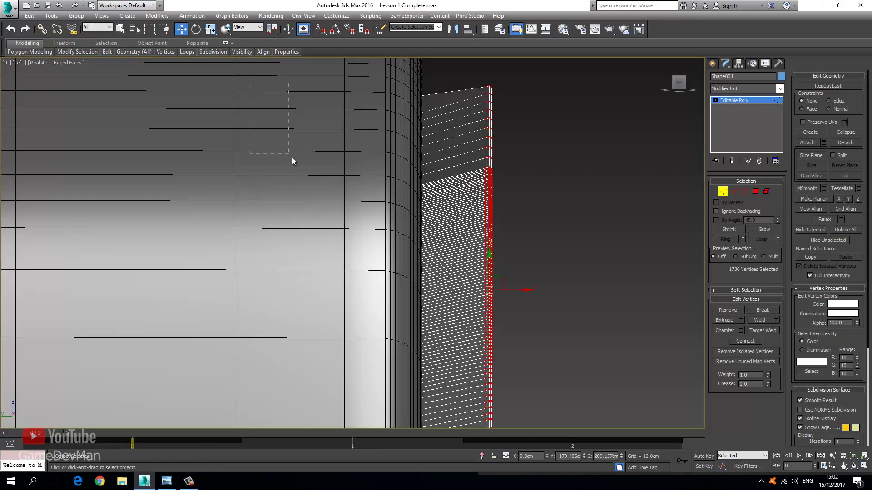
click(272, 116)
drag(273, 92, 272, 150)
drag(261, 204, 262, 206)
key(F3)
key(F3)
drag(252, 157, 251, 185)
middle_drag(265, 202, 260, 176)
scroll(261, 177, down, 10)
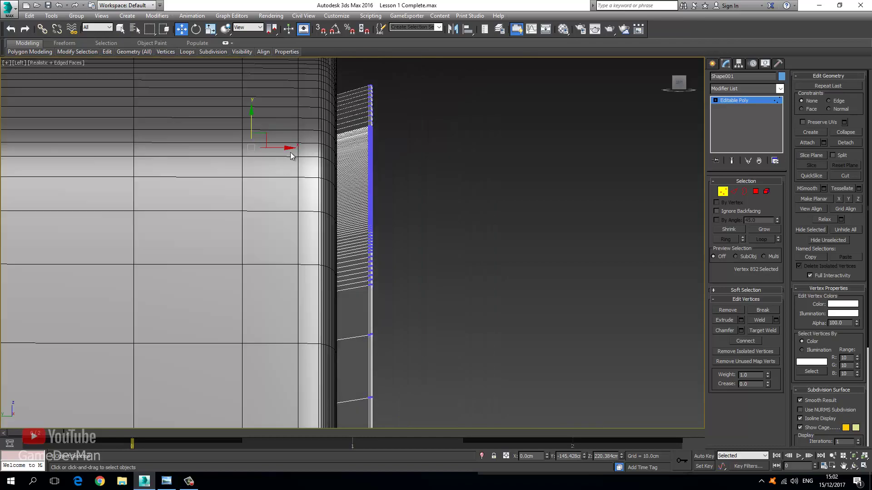
key(p)
key(z)
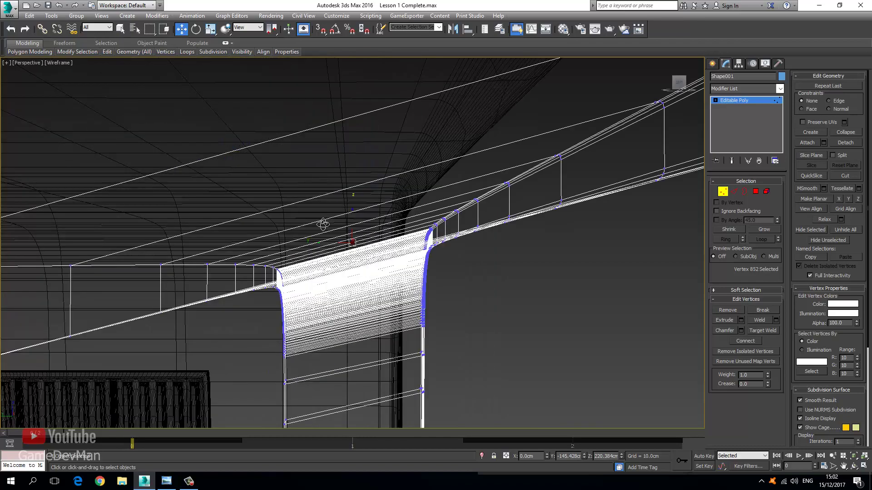
- In the front view, select all vertices across the upper part of the trim from corner to corner and raise them slightly
mouse_move(323, 224)
alt+middle_down()
mouse_move(364, 222)
mouse_move(290, 227)
alt+middle_up()
key(F3)
key(w)
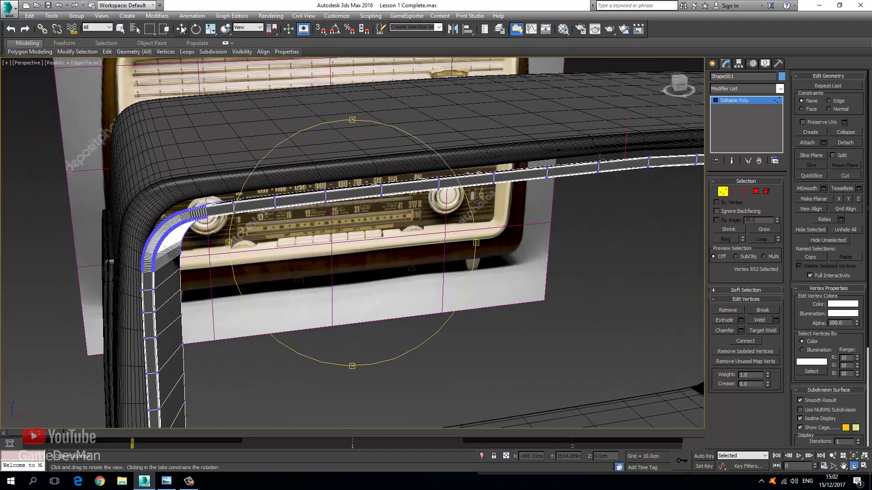
drag(385, 276, 385, 275)
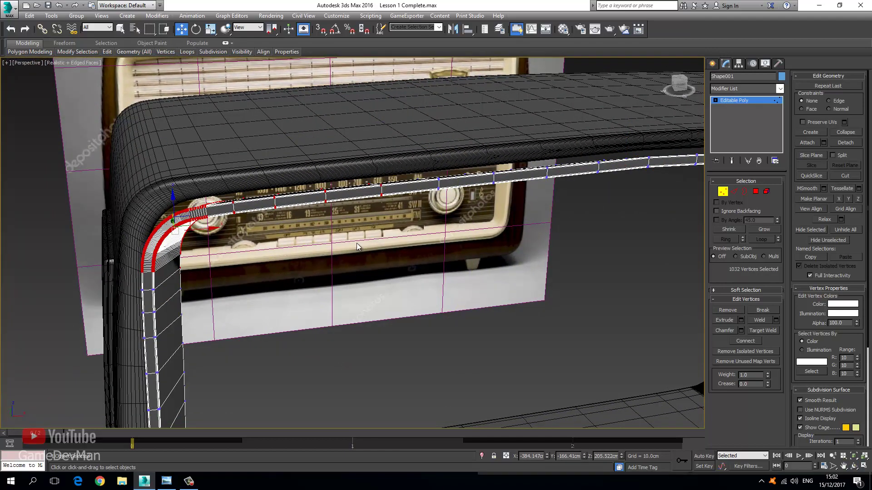
key(f)
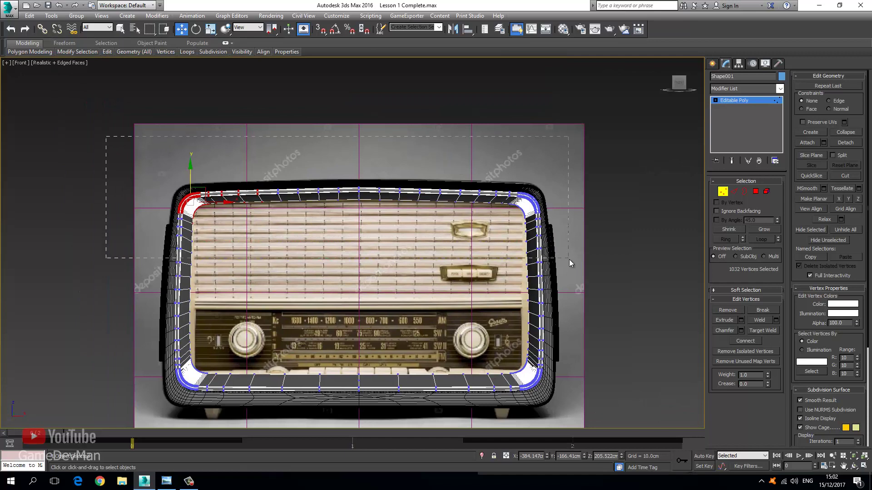
drag(575, 276, 575, 275)
scroll(440, 196, up, 6)
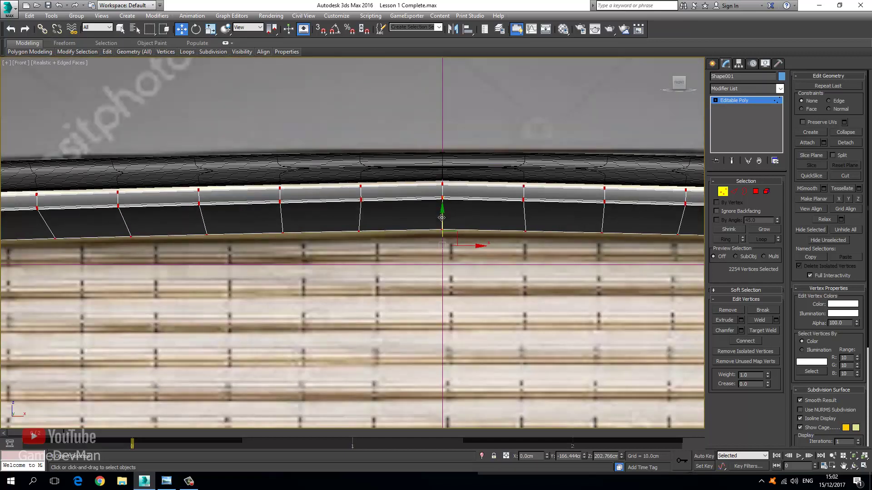
drag(441, 217, 441, 200)
scroll(439, 198, down, 6)
alt+middle_drag(440, 198, 324, 205)
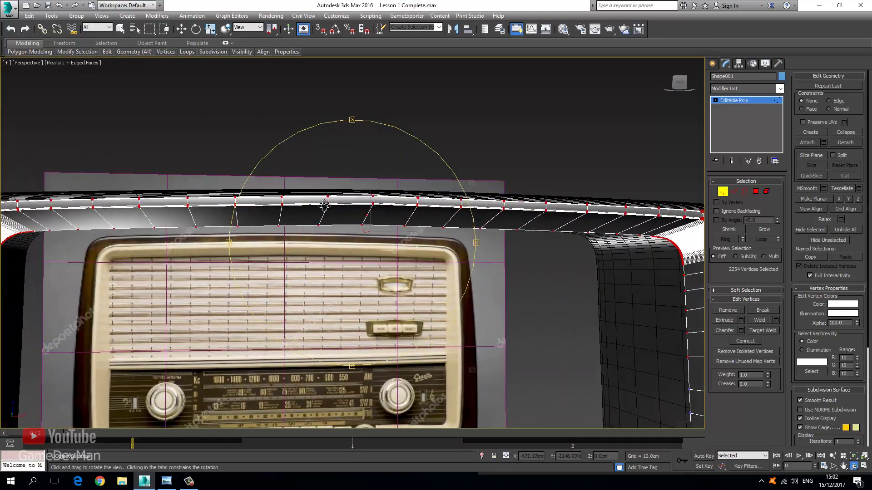
- In the front view, select the inner-edge vertices across the trim's upper span, from the left rounded corner to the right one
key(f)
scroll(395, 177, down, 3)
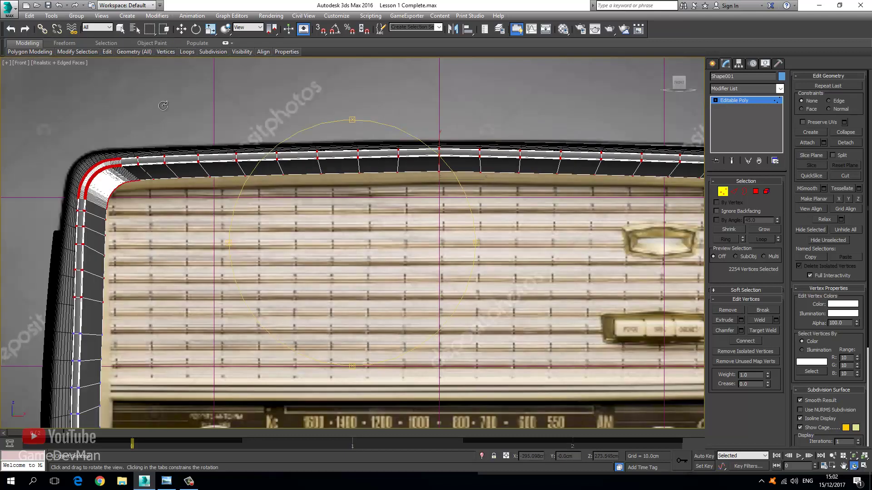
click(181, 29)
click(180, 220)
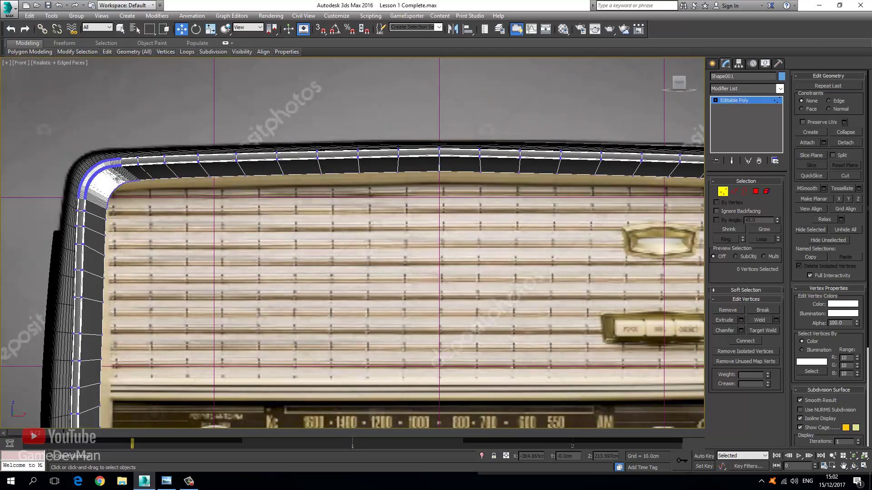
drag(110, 197, 162, 217)
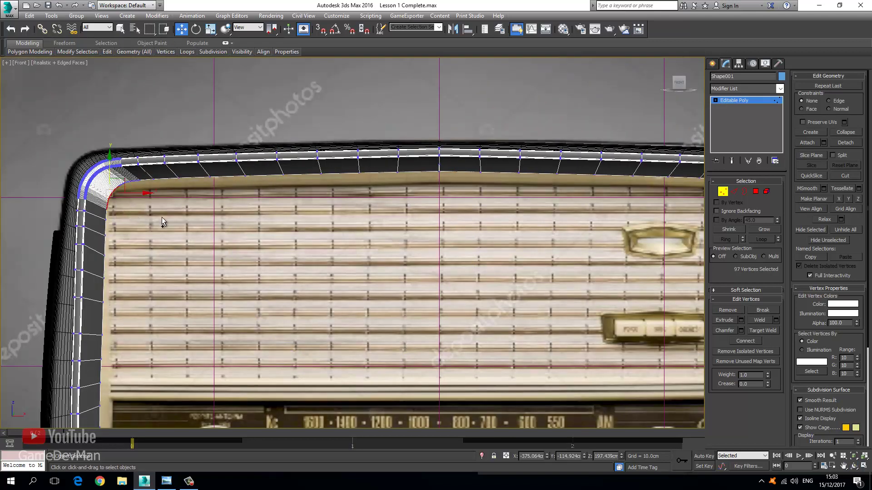
ctrl+drag(535, 171, 521, 171)
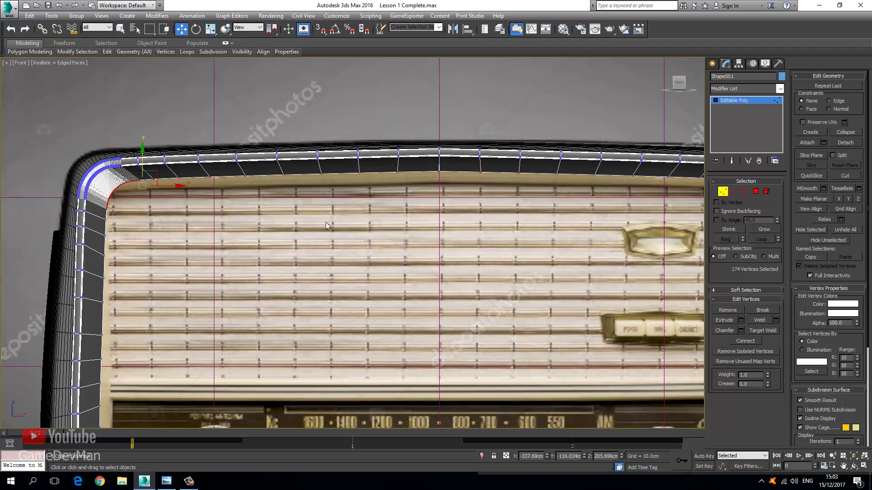
middle_drag(552, 234, 412, 239)
ctrl+drag(622, 189, 627, 220)
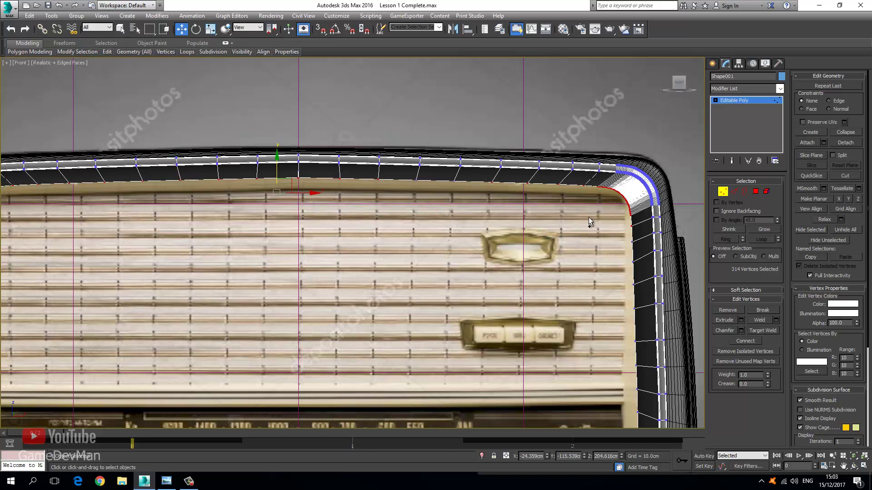
- Extend the vertex selection a short way down the inner edge on both sides of the trim
middle_drag(287, 237, 542, 246)
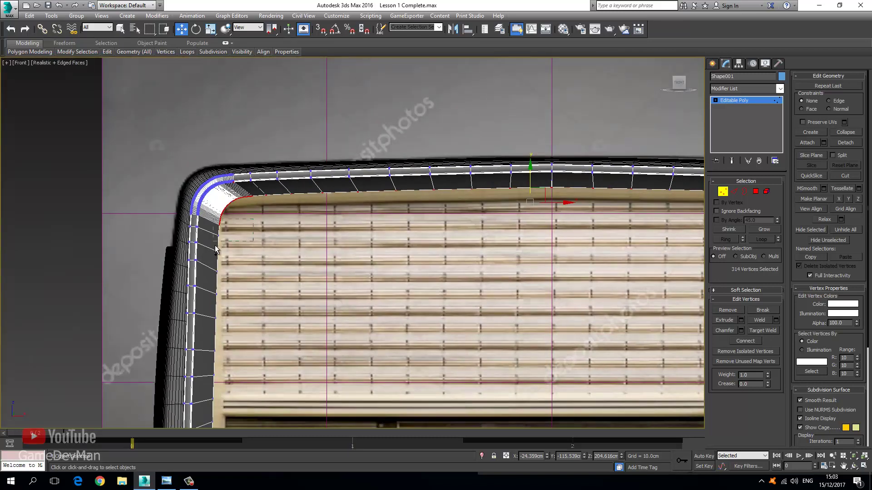
ctrl+drag(209, 287, 210, 288)
middle_drag(653, 275, 470, 274)
middle_drag(662, 256, 481, 255)
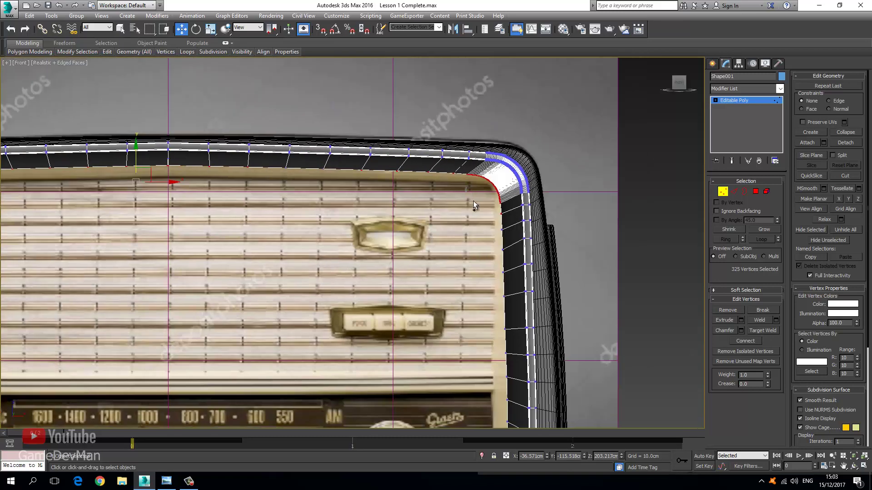
ctrl+drag(515, 261, 515, 261)
ctrl+drag(159, 243, 160, 243)
middle_drag(159, 243, 308, 252)
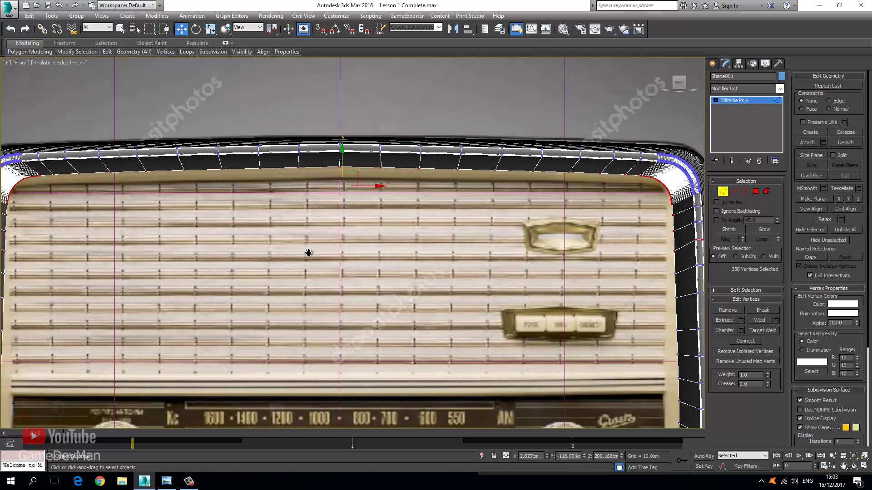
middle_drag(113, 256, 249, 256)
middle_drag(408, 209, 314, 220)
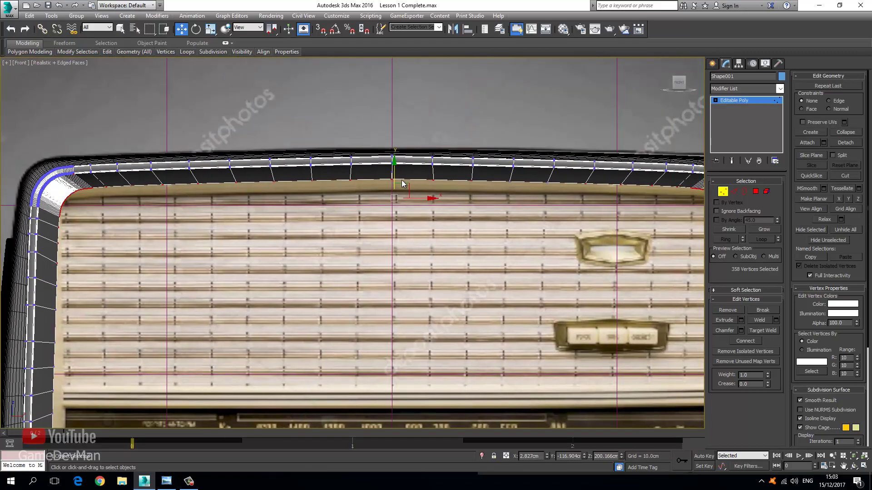
- Remove the stray vertices near the upper left corner from the selection and check the inner edge up to the opposite corner
drag(392, 177, 392, 187)
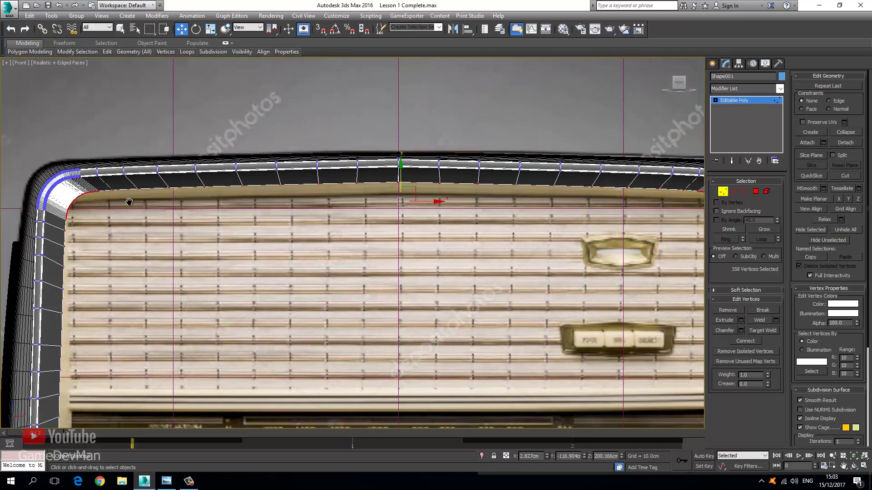
scroll(306, 216, up, 5)
alt+middle_drag(306, 216, 219, 212)
scroll(267, 215, down, 2)
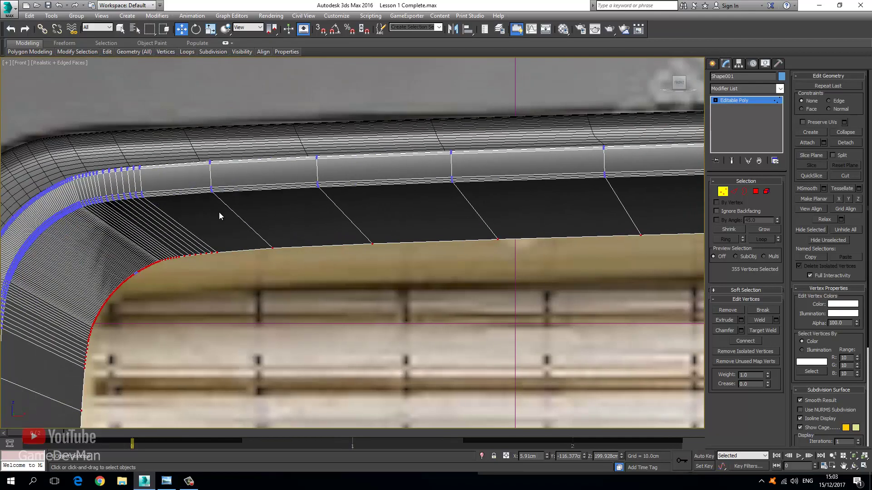
scroll(219, 212, down, 2)
scroll(512, 226, up, 2)
middle_drag(511, 226, 528, 232)
scroll(528, 233, down, 4)
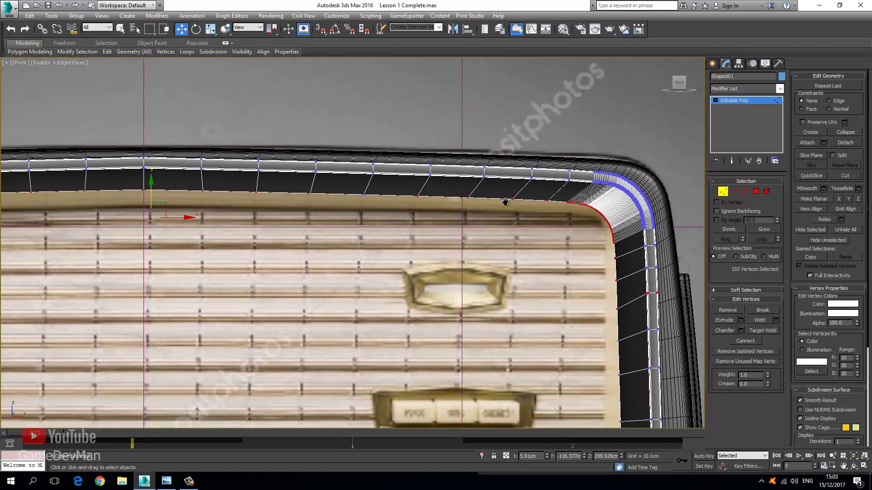
scroll(508, 178, up, 3)
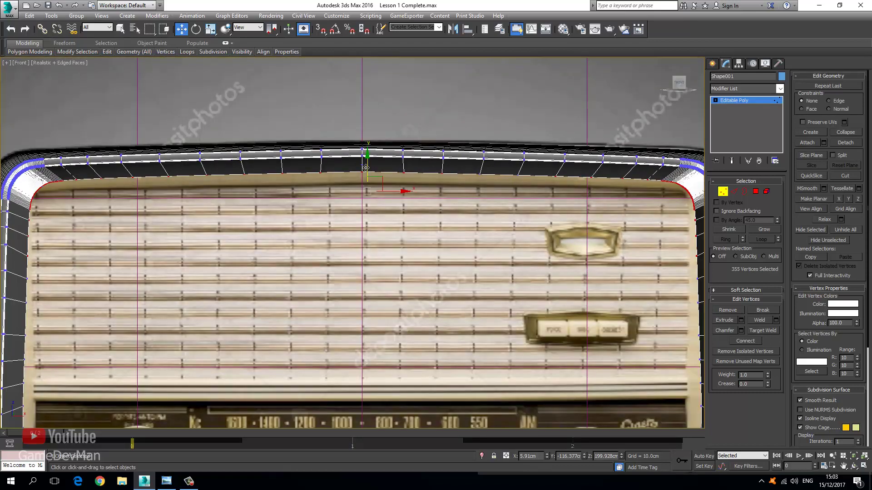
- Add the missed inner-edge vertices to the selection and lower the trim's upper inner edge by about 12.8 cm
drag(365, 168, 366, 176)
middle_drag(366, 175, 367, 181)
scroll(399, 245, up, 2)
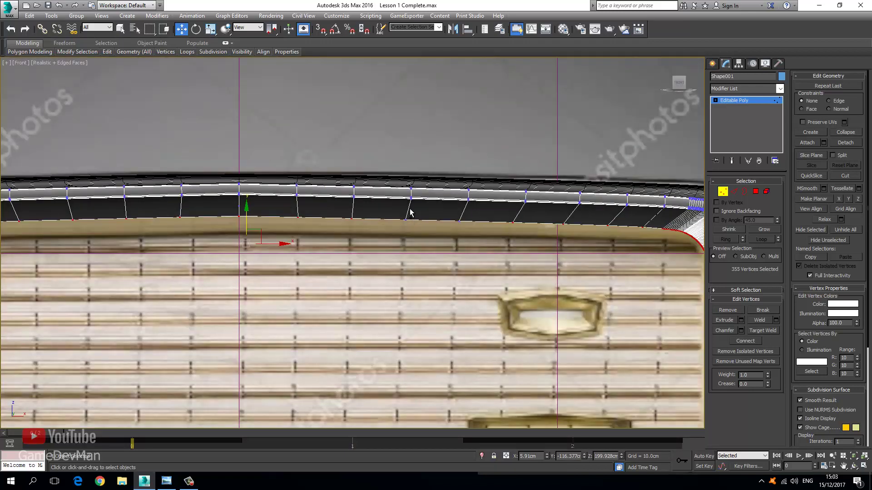
ctrl+drag(471, 235, 472, 235)
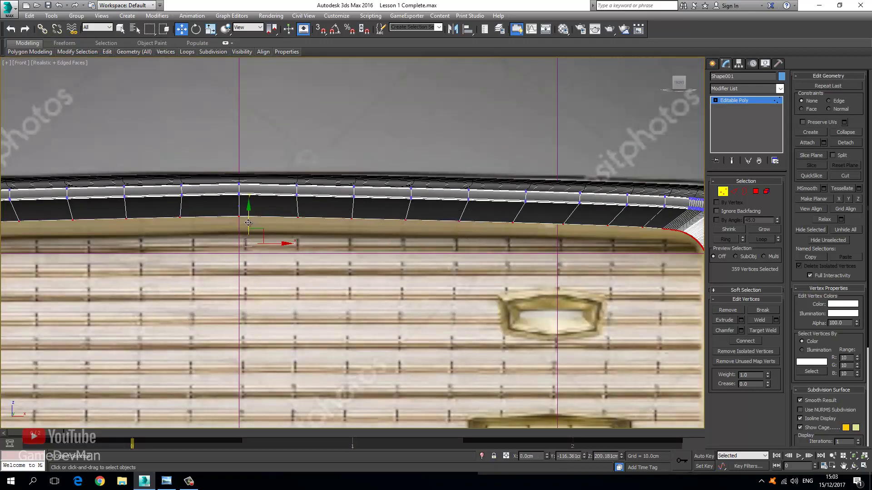
drag(249, 223, 246, 235)
- Select the vertices at the centre of the trim's upper span in wireframe and check the frame's overall shape
scroll(315, 222, up, 3)
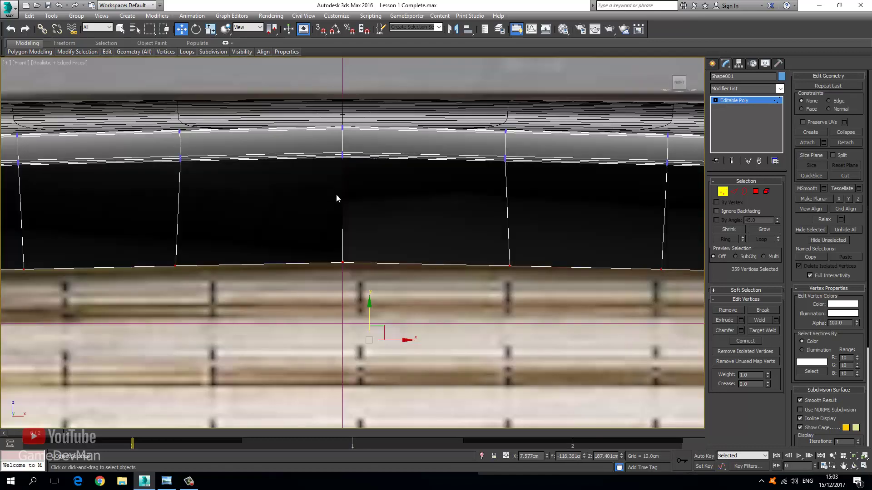
key(F3)
drag(323, 182, 340, 217)
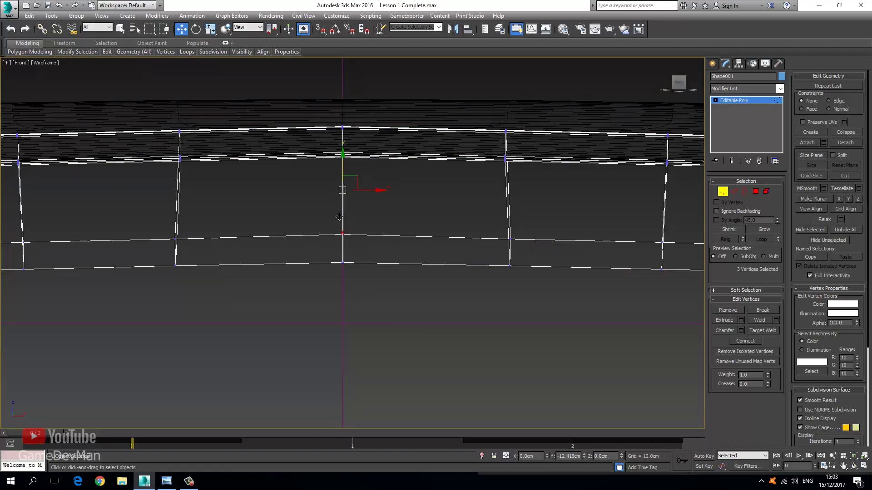
key(p)
scroll(341, 222, down, 10)
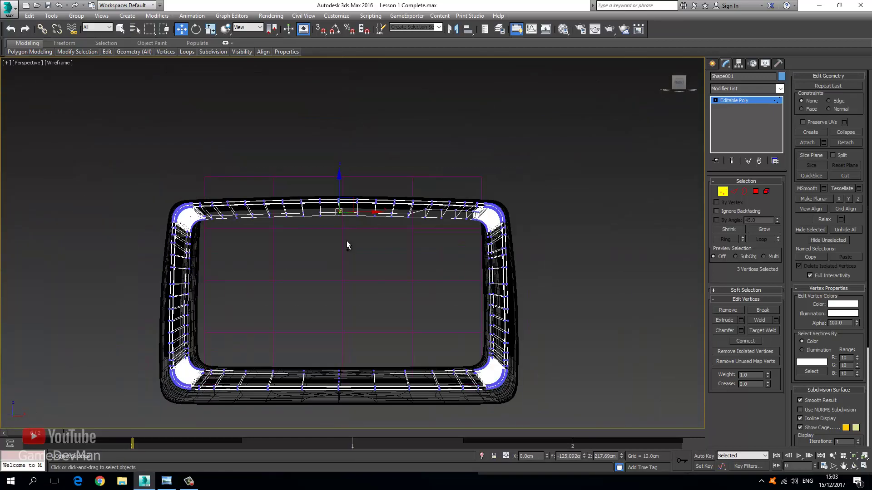
key(F3)
mouse_move(347, 245)
alt+middle_down()
mouse_move(334, 241)
mouse_move(370, 243)
mouse_move(318, 238)
mouse_move(672, 154)
alt+middle_up()
- Finish vertex editing and apply a TurboSmooth modifier with 2 iterations to the trim
click(739, 100)
click(745, 89)
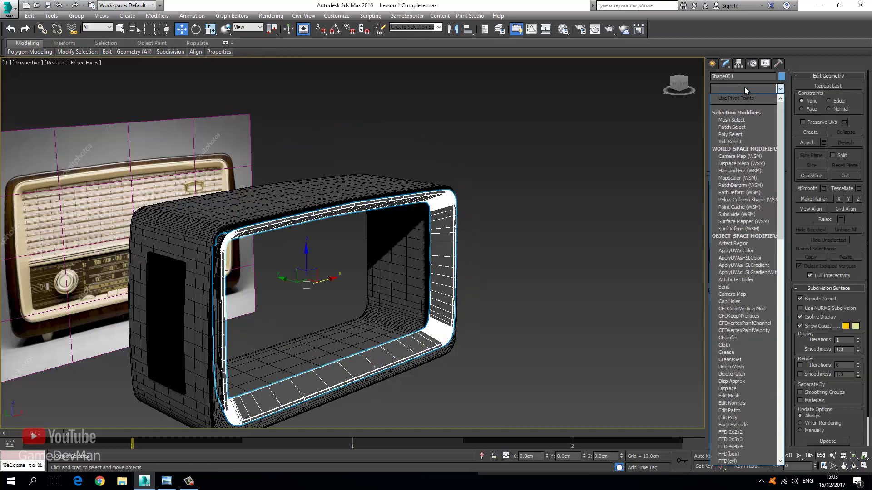
text(tu)
key(Return)
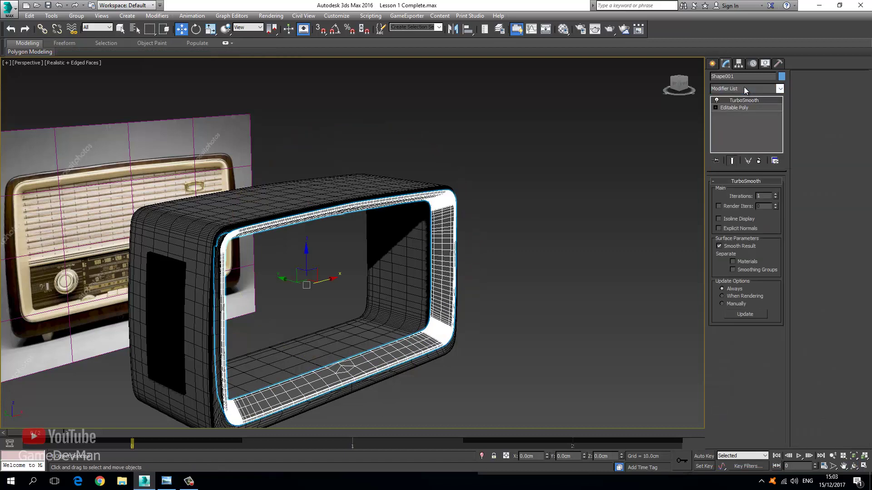
click(459, 188)
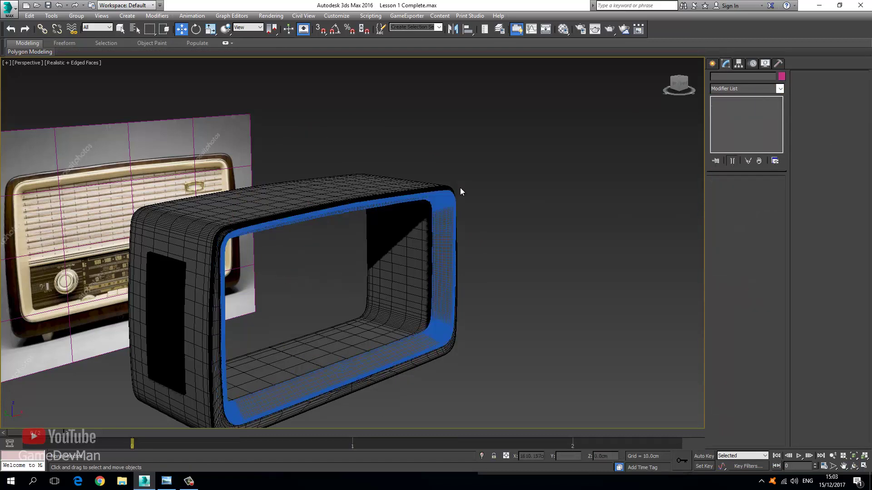
- Select the smoothed trim and move it about 1.6 cm along the Y axis, further into the casing
scroll(457, 225, up, 10)
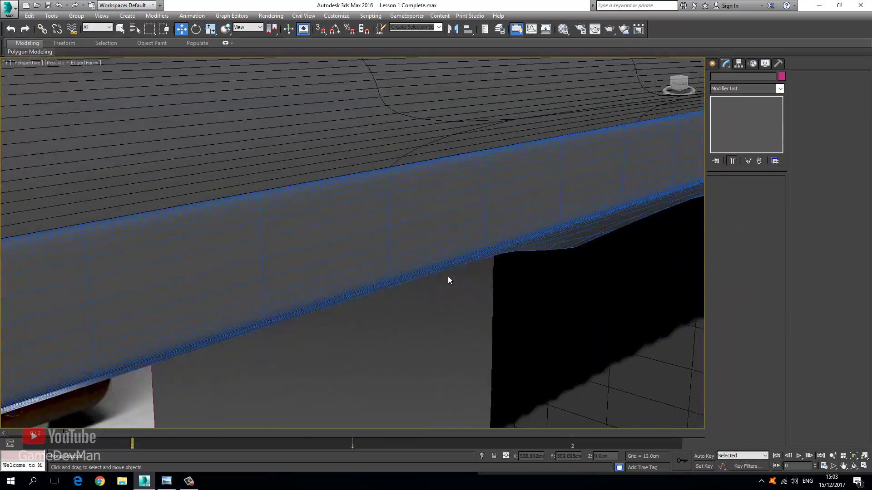
alt+middle_drag(448, 277, 563, 343)
click(563, 342)
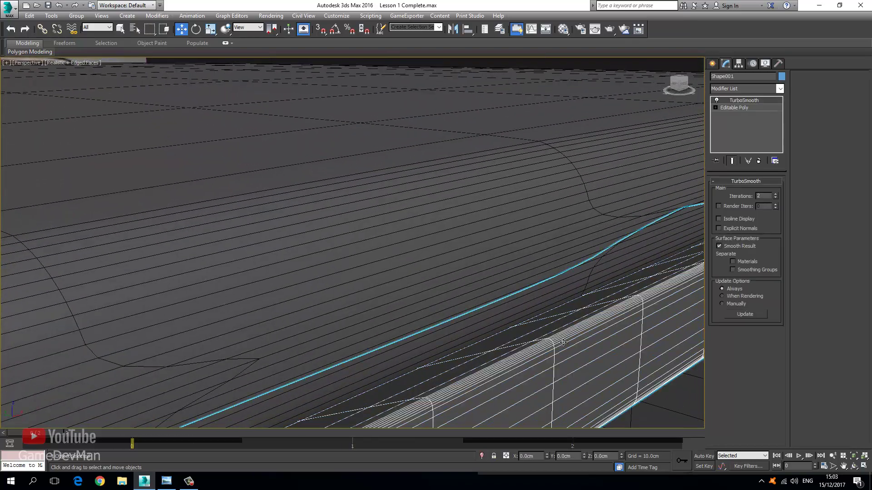
alt+middle_drag(468, 353, 453, 290)
drag(339, 218, 320, 282)
scroll(320, 281, up, 5)
middle_drag(345, 271, 370, 260)
drag(369, 260, 378, 228)
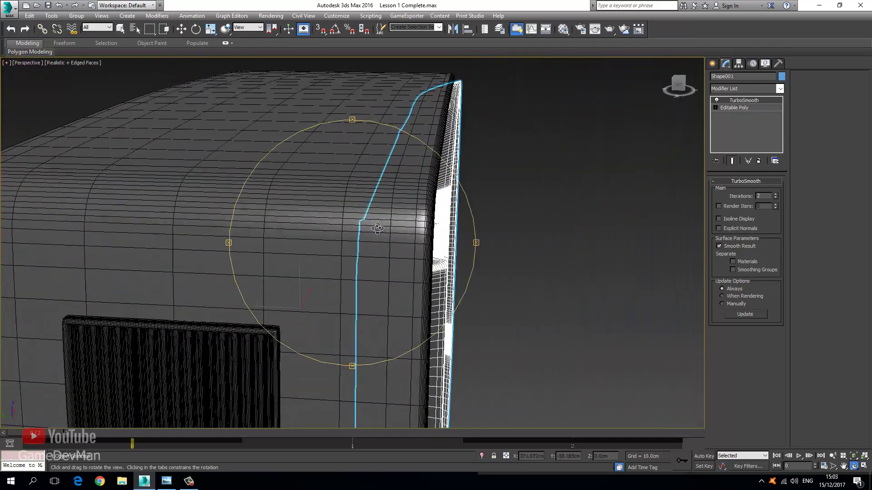
click(183, 30)
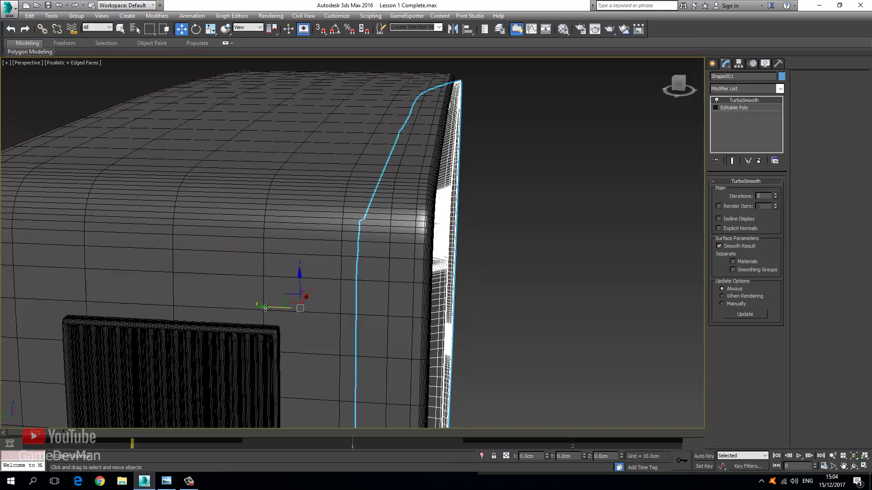
drag(265, 308, 266, 309)
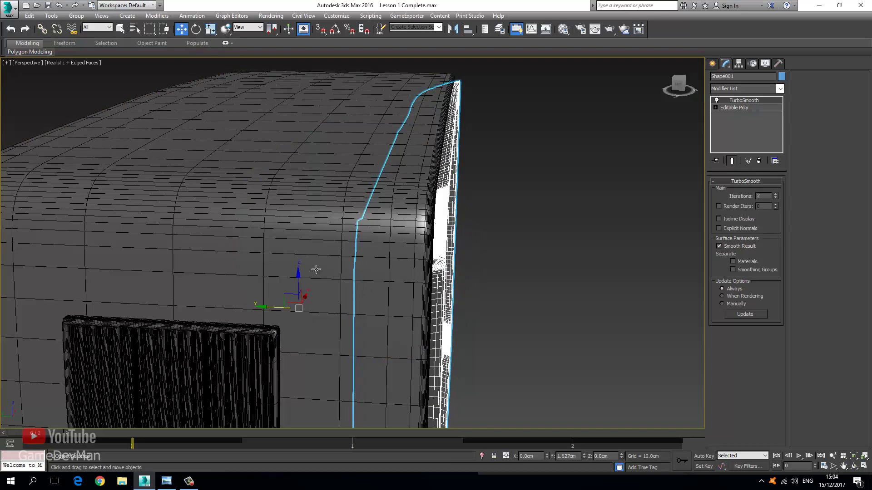
middle_drag(416, 213, 359, 268)
- Clone the trim as an independent copy, hide the clone and reselect the original trim
right_click(343, 262)
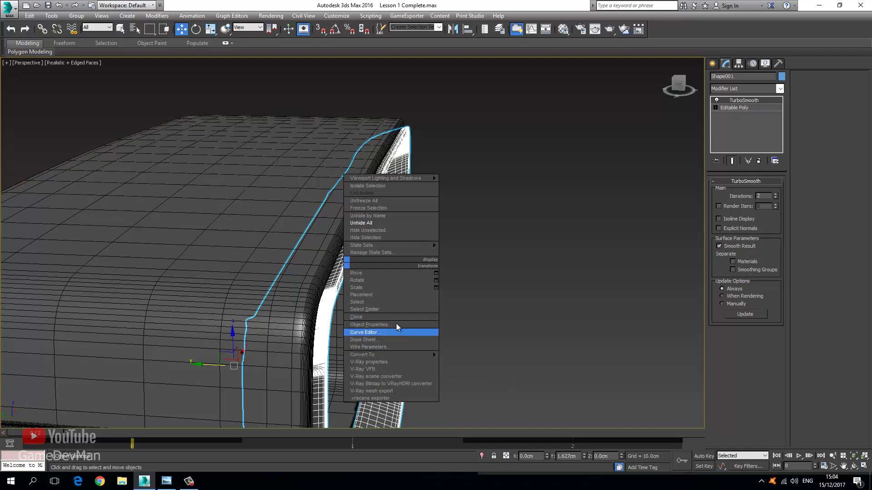
click(395, 317)
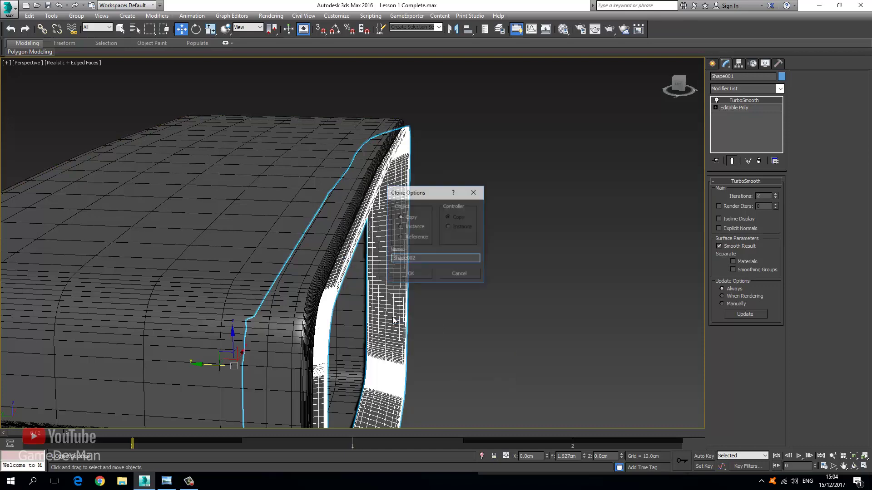
click(411, 274)
right_click(344, 266)
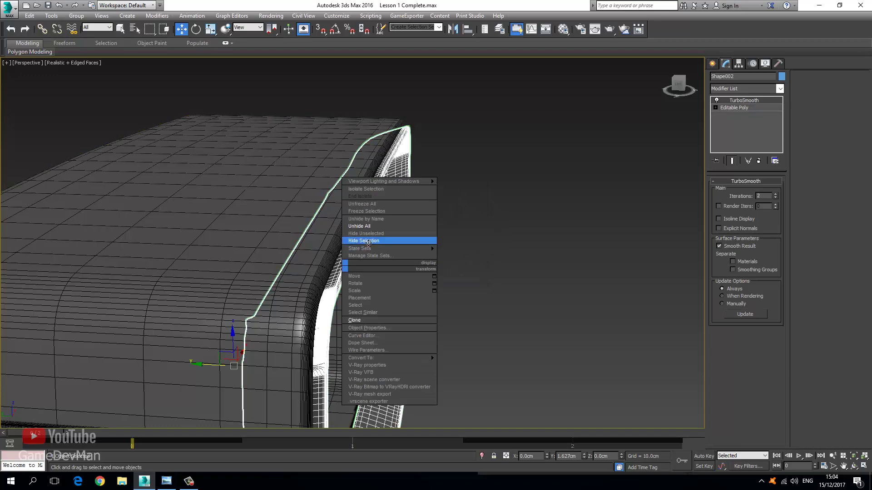
click(368, 241)
click(344, 263)
right_click(343, 262)
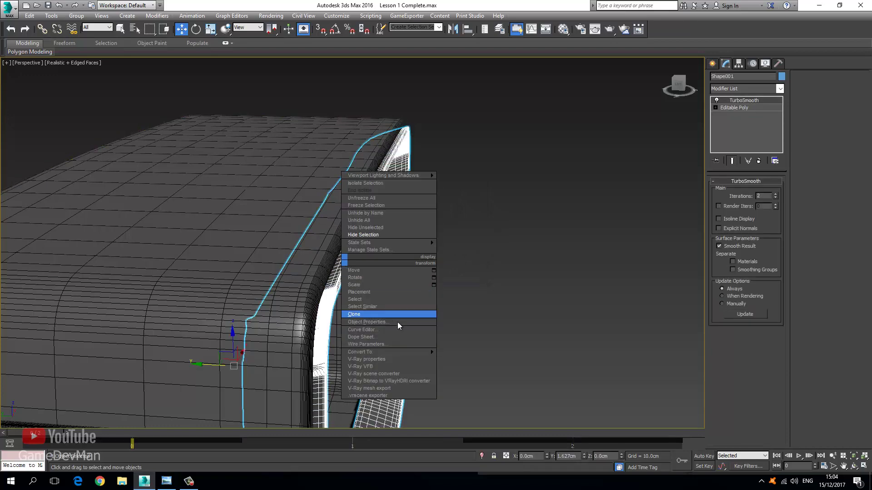
- Convert the smoothed trim to an editable poly and select the edge loop running lengthwise around its outer face
mouse_move(436, 356)
click(472, 359)
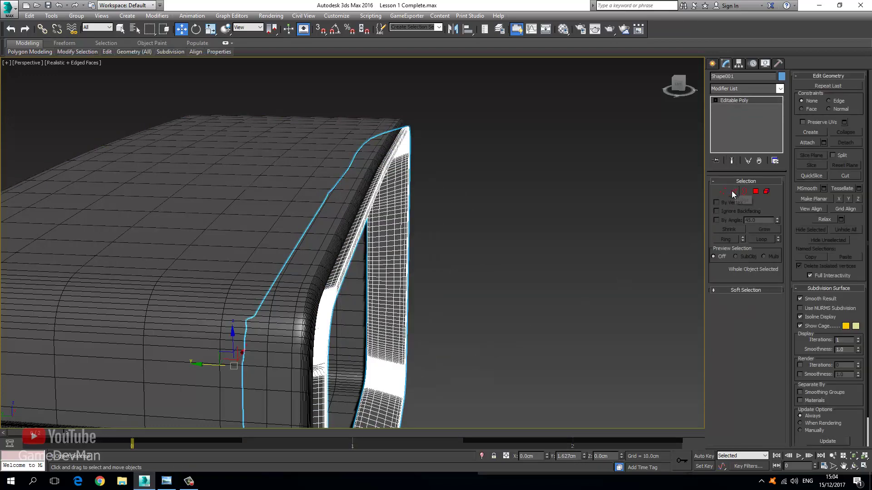
click(733, 191)
click(338, 271)
key(z)
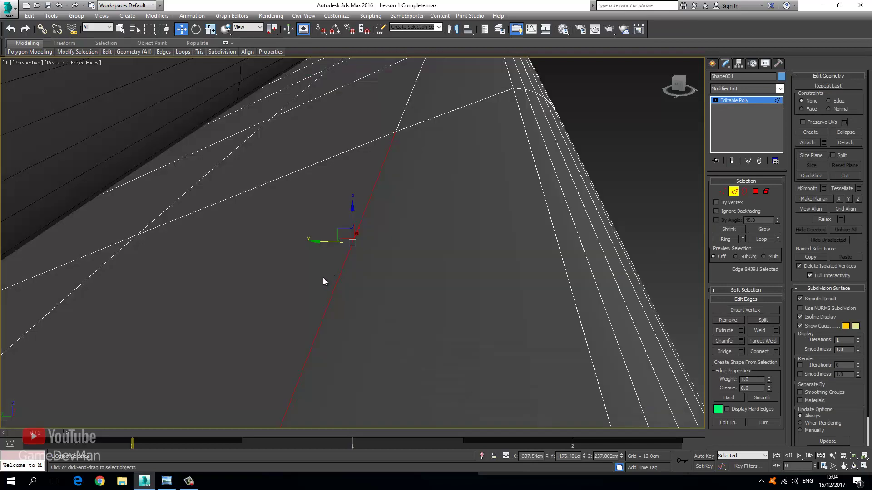
scroll(324, 277, down, 4)
key(alt+l)
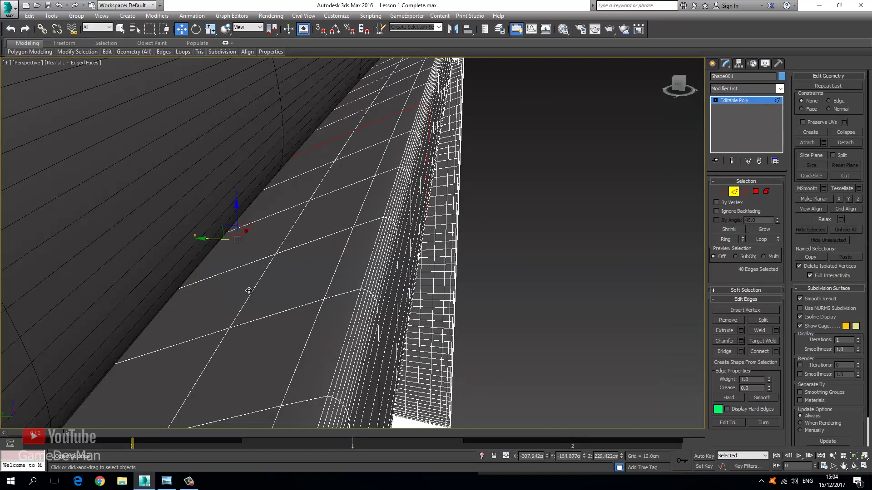
key(alt+r)
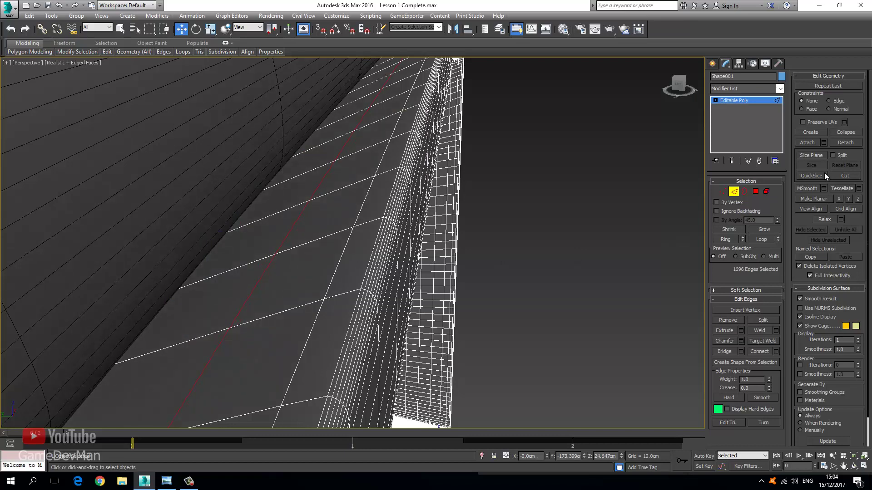
- Create a separate shape from the trim's selected edge loop and finish edge editing
click(743, 362)
click(426, 254)
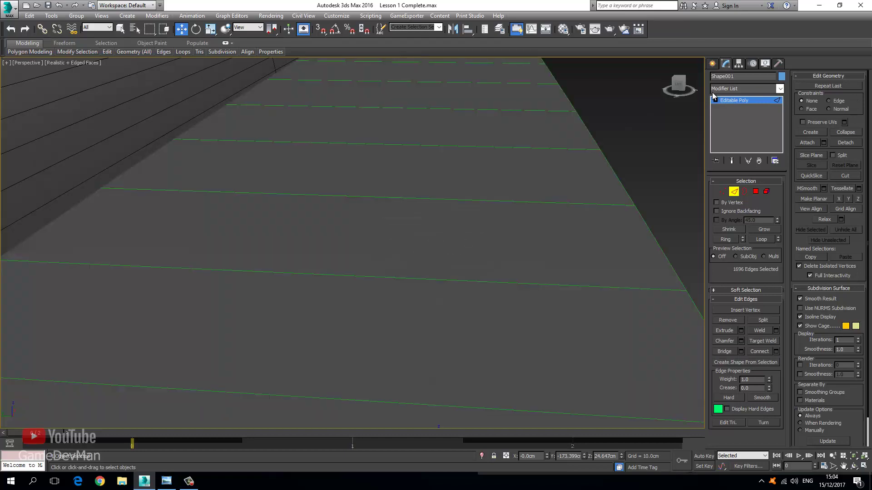
click(732, 101)
scroll(539, 131, down, 10)
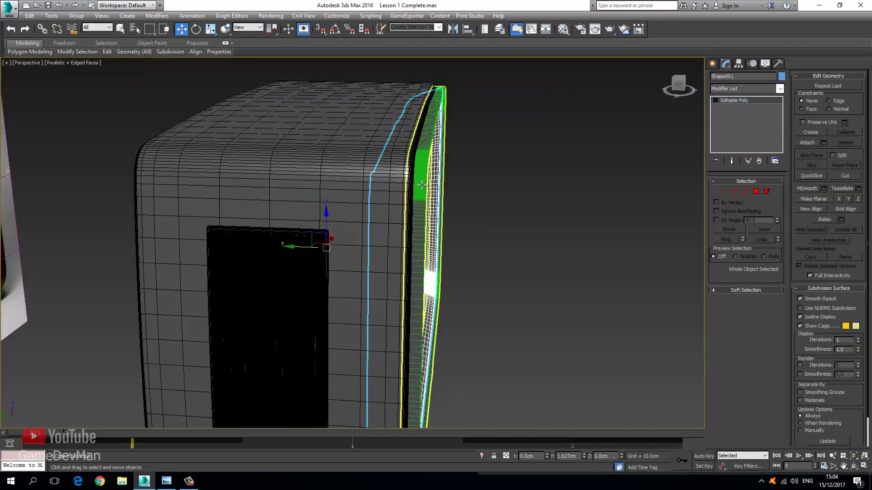
- Delete the converted trim mesh, select the shape extracted from its edge loop, and unhide the cloned trim
click(422, 185)
middle_drag(405, 195, 304, 231)
scroll(304, 232, up, 5)
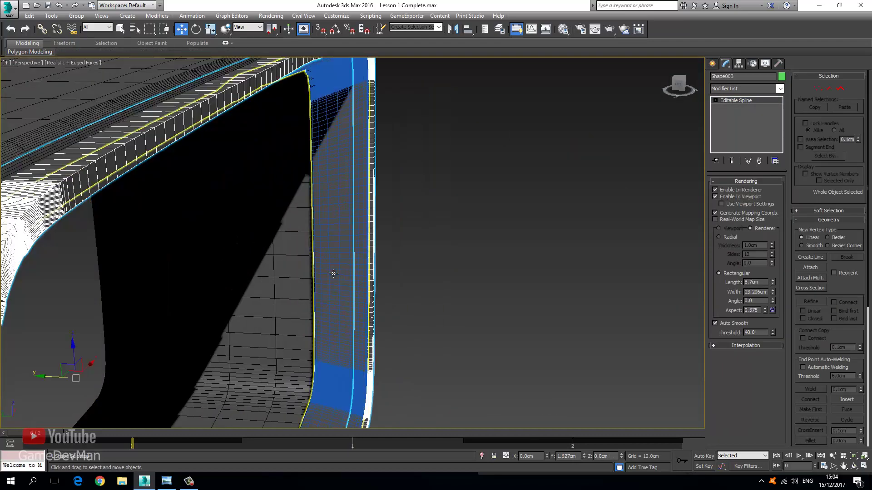
click(333, 273)
key(Delete)
alt+middle_drag(302, 192, 354, 222)
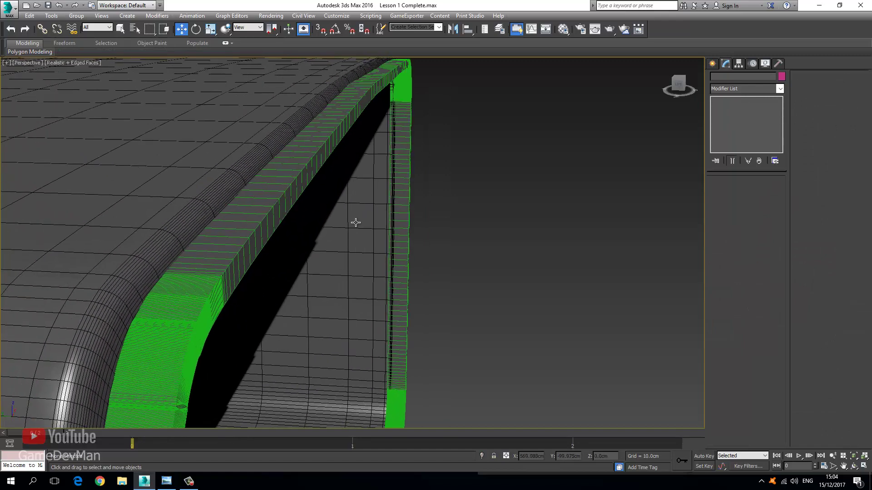
click(275, 196)
right_click(561, 209)
click(583, 182)
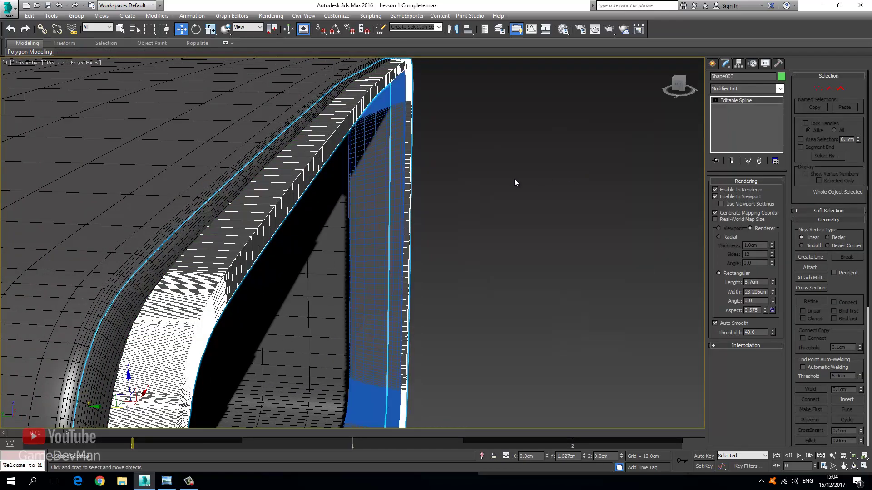
- Give the extracted spline a radial rendering profile 4.18 cm thick and move it about 0.4 cm along Y, towards the casing
click(730, 238)
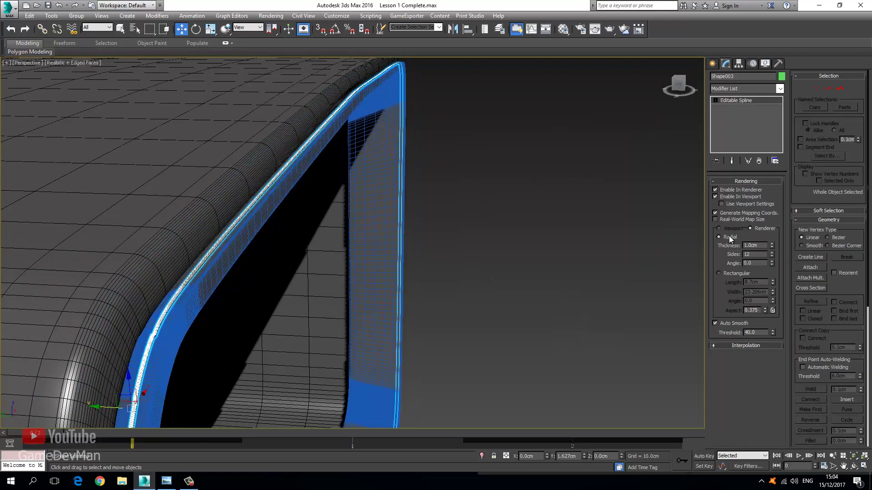
scroll(250, 251, up, 4)
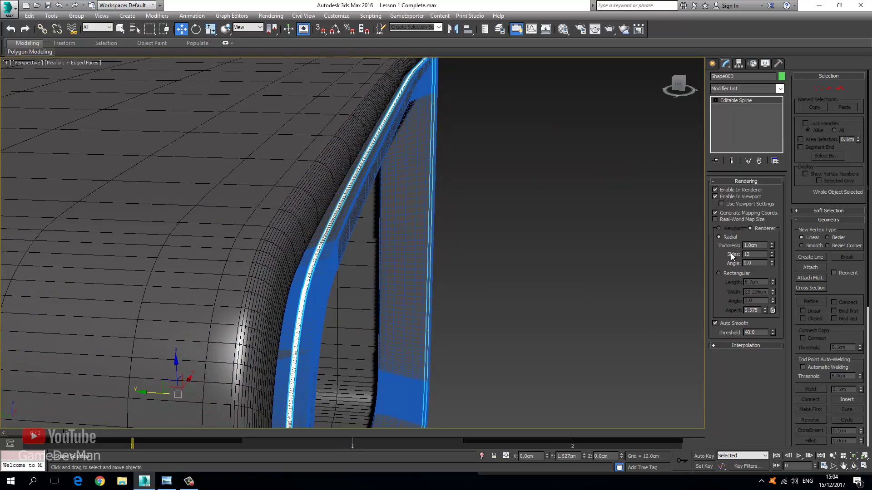
drag(772, 247, 750, 101)
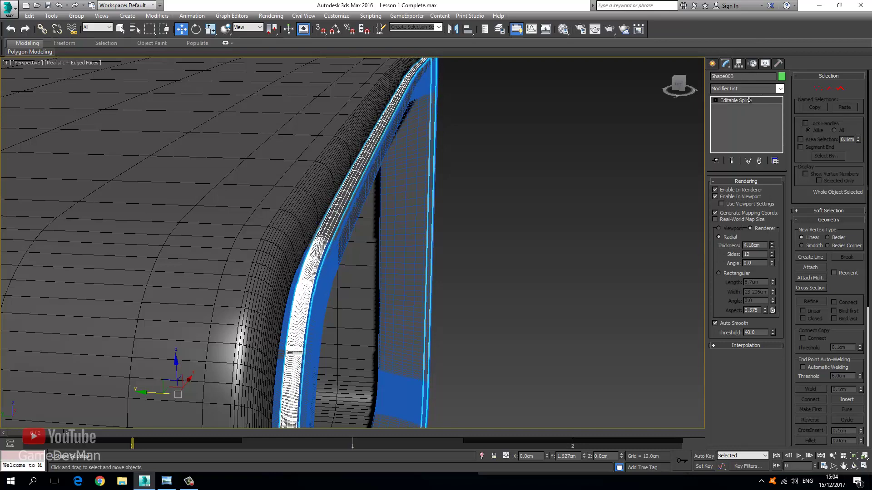
middle_drag(273, 216, 328, 187)
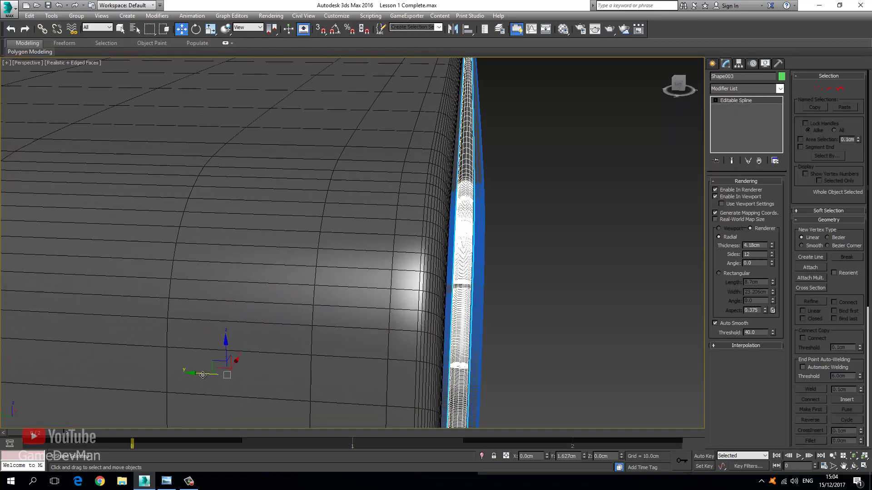
drag(202, 373, 199, 372)
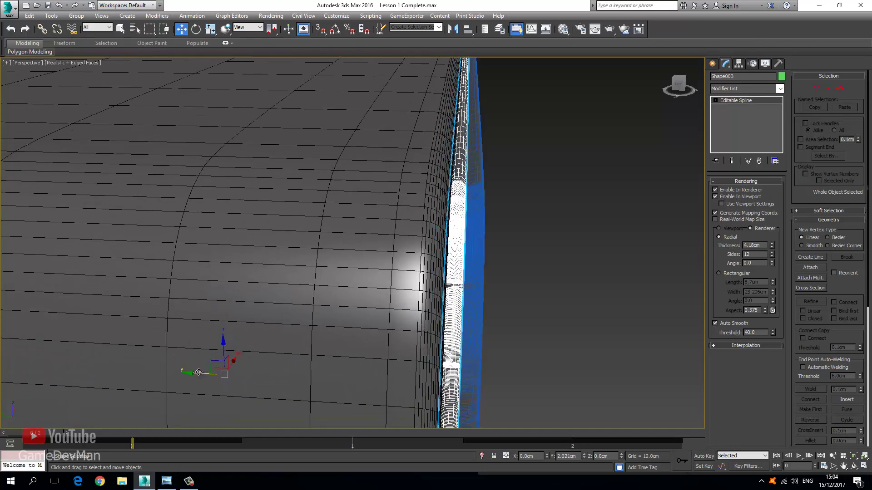
- Check the radio photo in Windows Photo Viewer, scale the smoothed trim uniformly to 99%, and move it to about 3.27 cm along Y
click(469, 248)
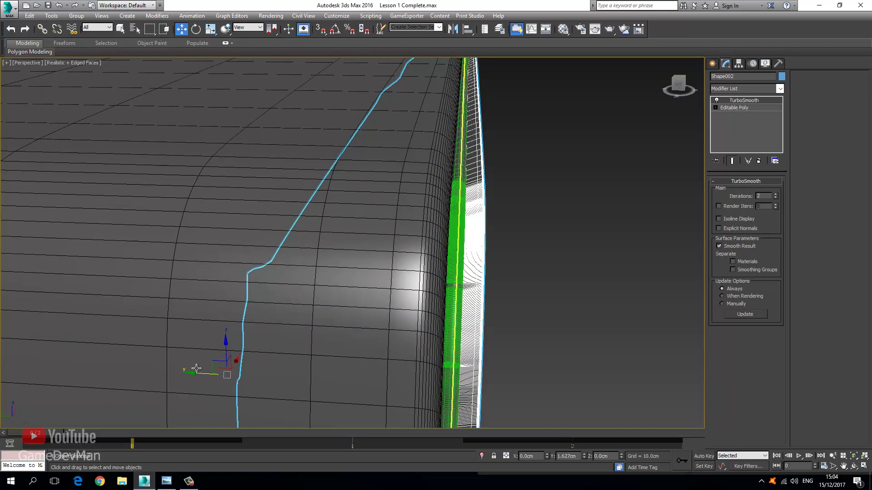
click(167, 482)
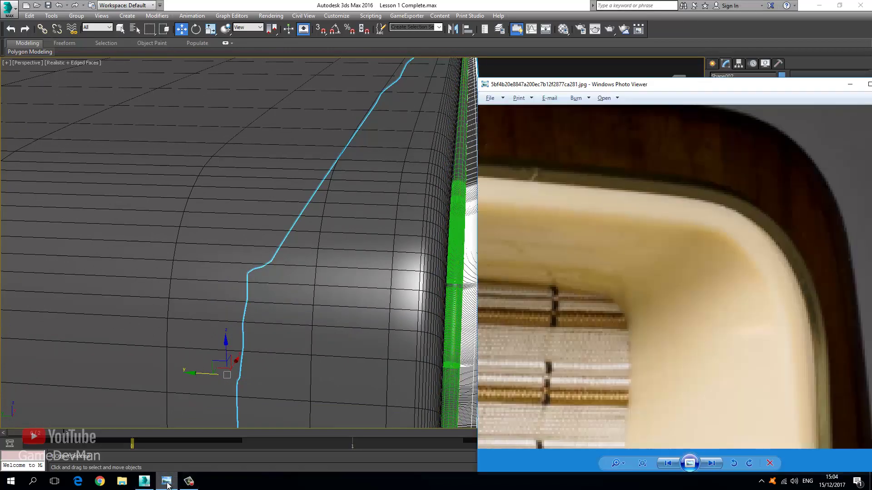
scroll(658, 237, down, 5)
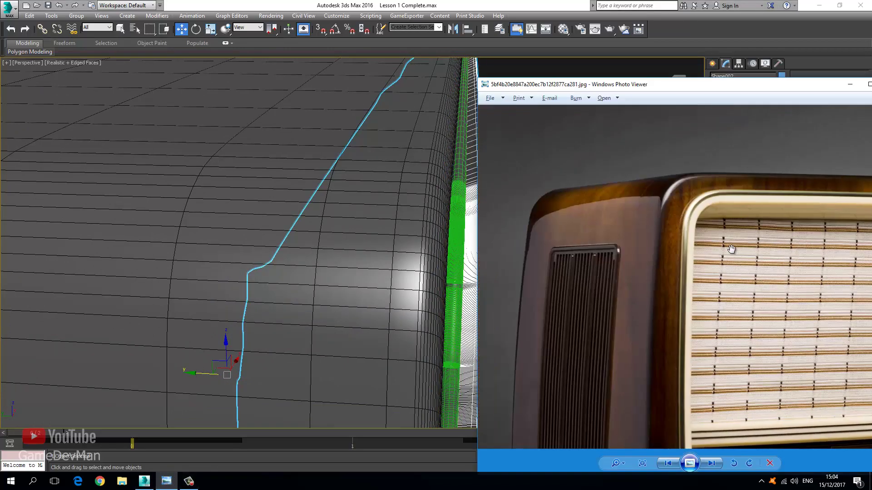
scroll(731, 249, up, 3)
middle_drag(327, 218, 311, 213)
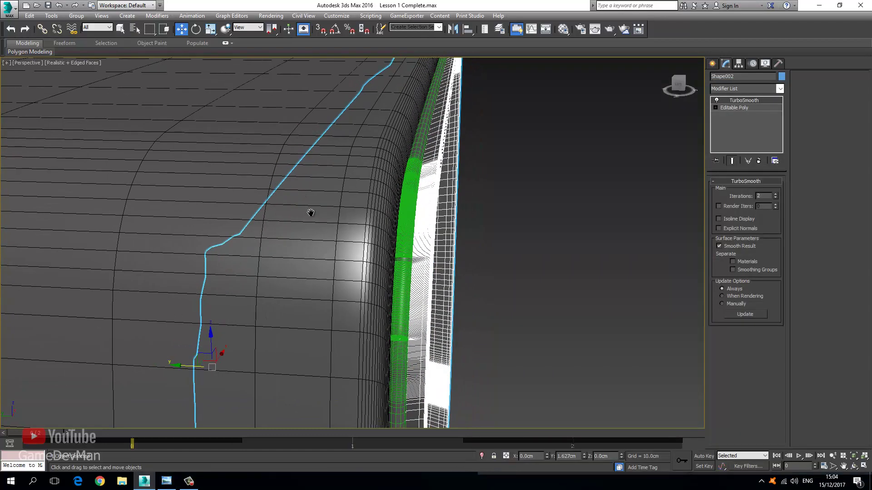
drag(183, 366, 178, 367)
click(210, 29)
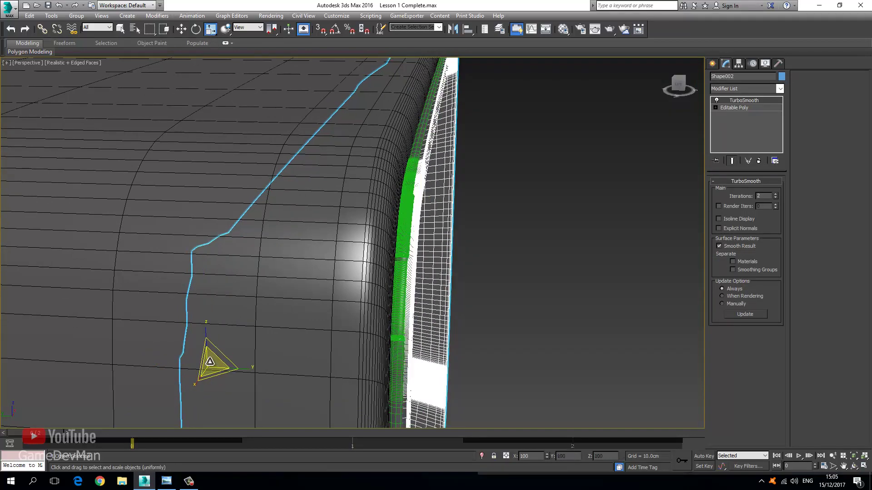
drag(210, 362, 209, 362)
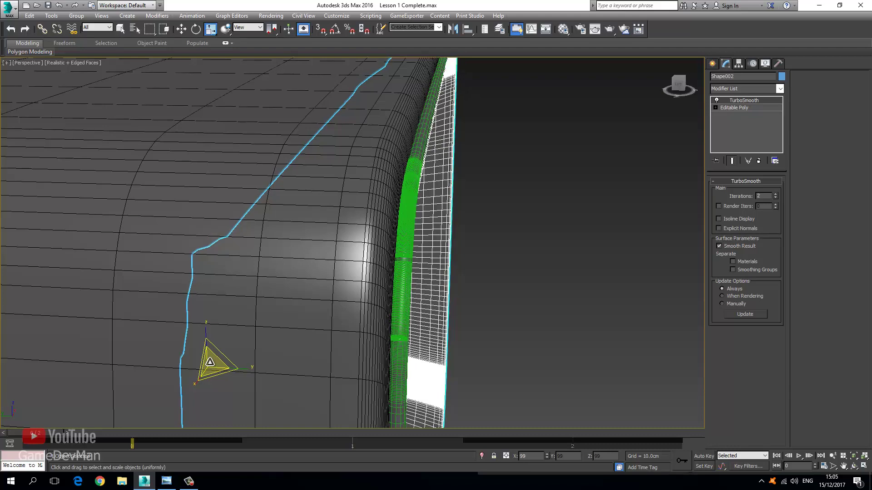
key(w)
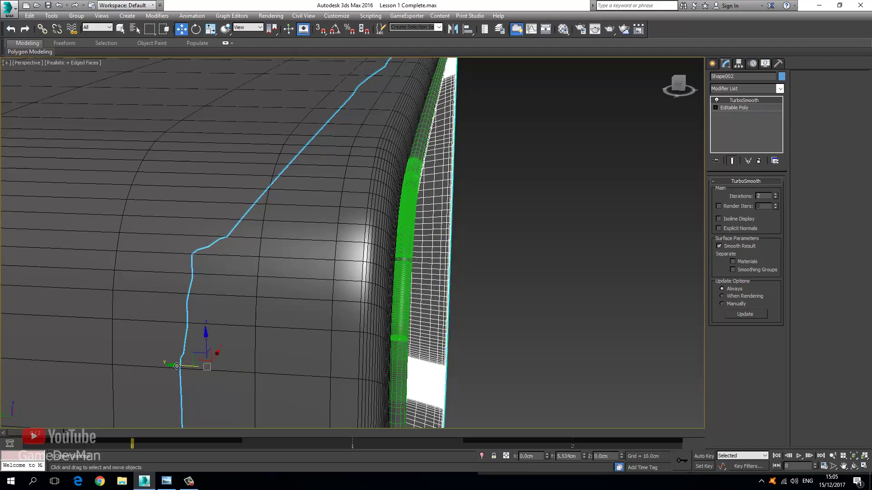
drag(175, 366, 180, 366)
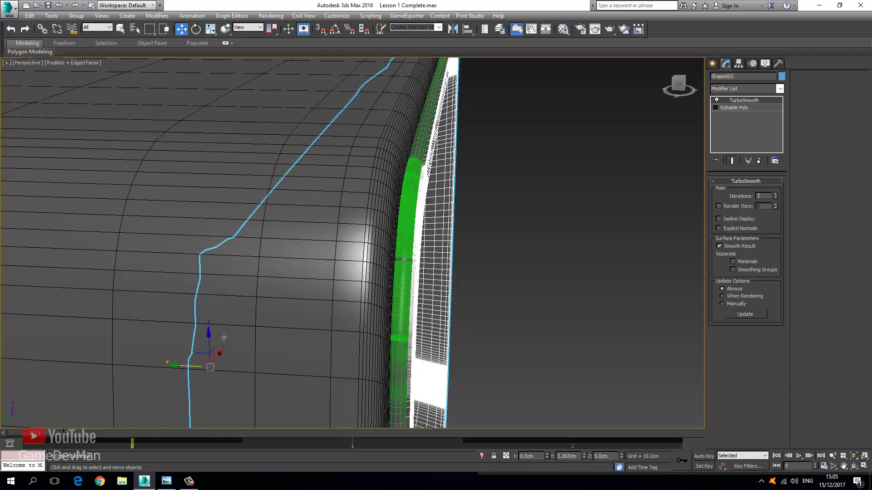
- Deselect everything and examine how the bead and trim sit in the casing, including the trim's upper span up close
click(508, 207)
scroll(508, 207, down, 3)
alt+middle_drag(419, 244, 332, 225)
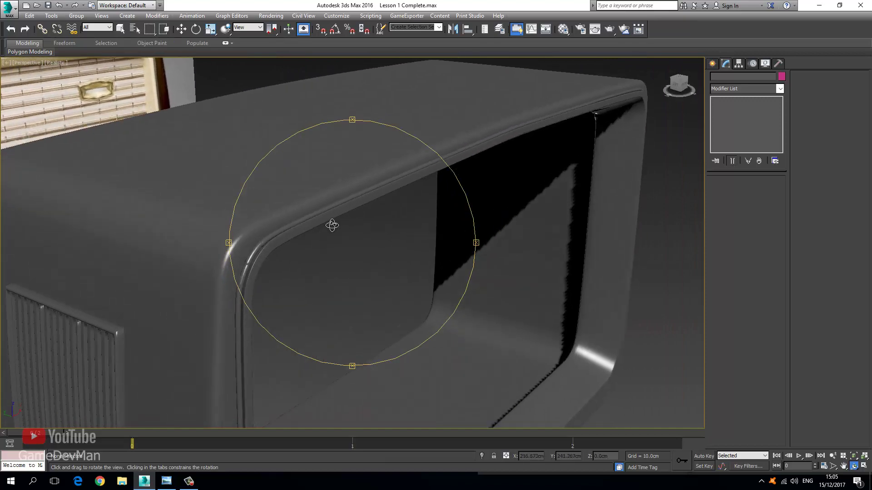
click(186, 29)
scroll(190, 243, down, 12)
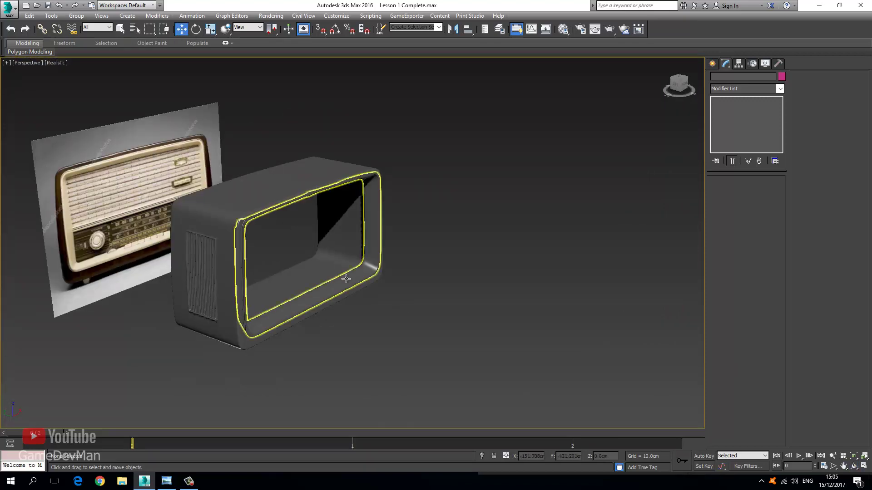
scroll(346, 279, up, 8)
scroll(377, 236, down, 8)
key(ctrl+r)
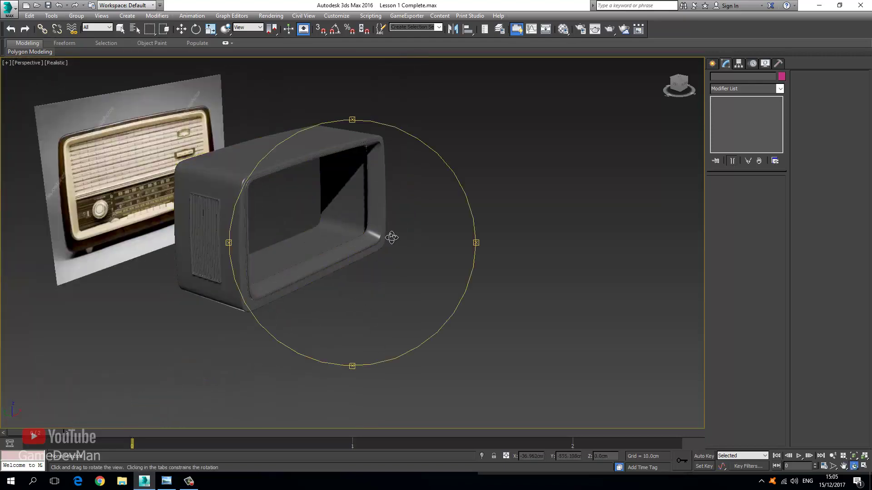
drag(391, 237, 176, 262)
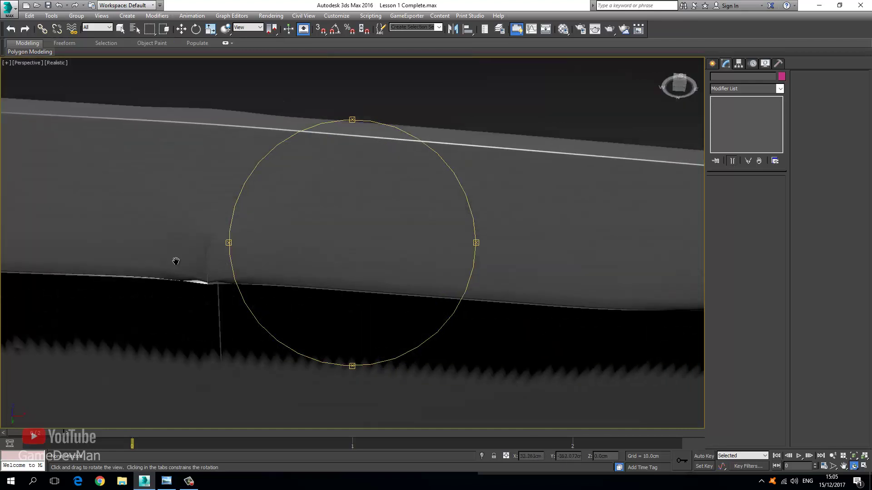
- In wireframe, select the trim's overlapping vertices at the centre seam of the upper span and weld them
click(181, 28)
click(211, 232)
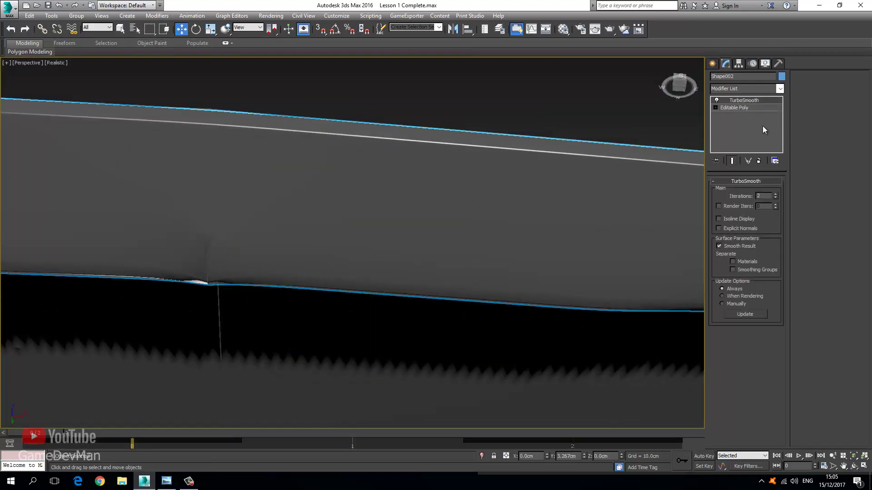
click(743, 108)
key(F3)
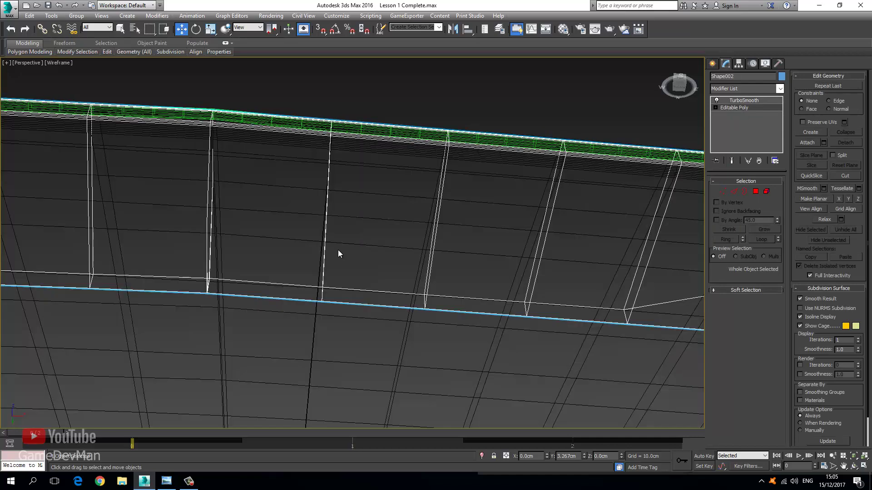
scroll(441, 302, up, 5)
scroll(442, 302, up, 3)
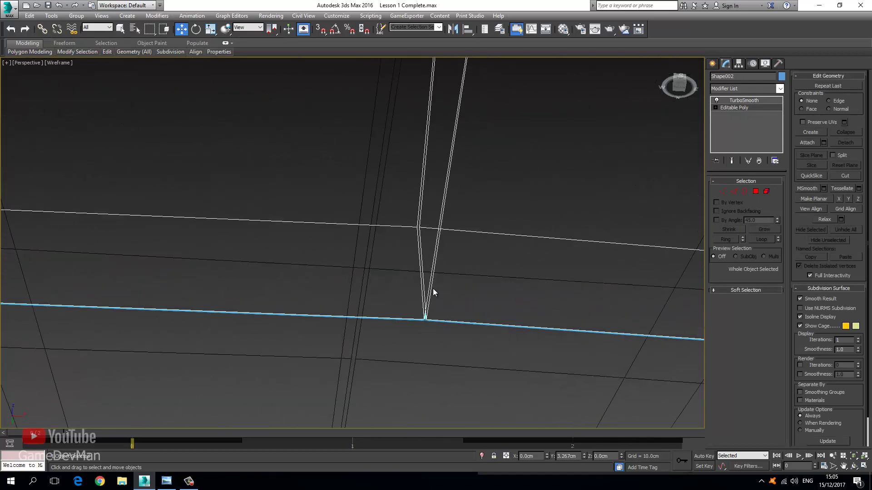
scroll(565, 257, down, 1)
click(723, 191)
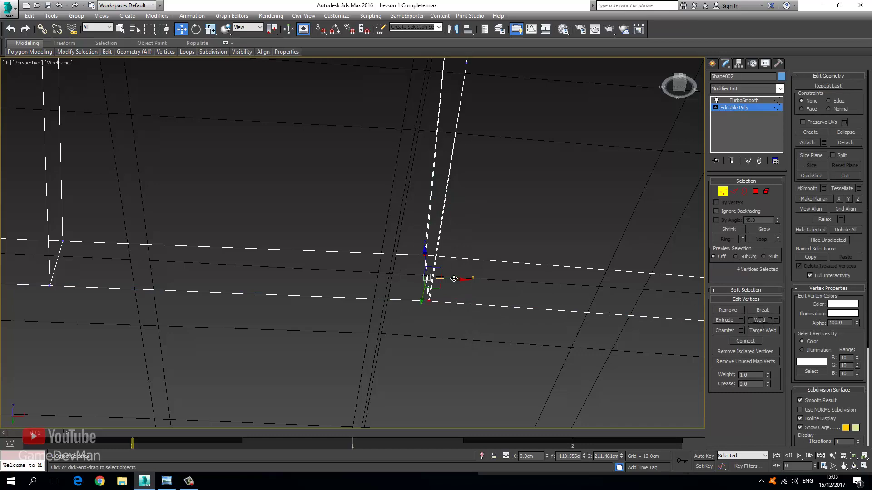
click(776, 320)
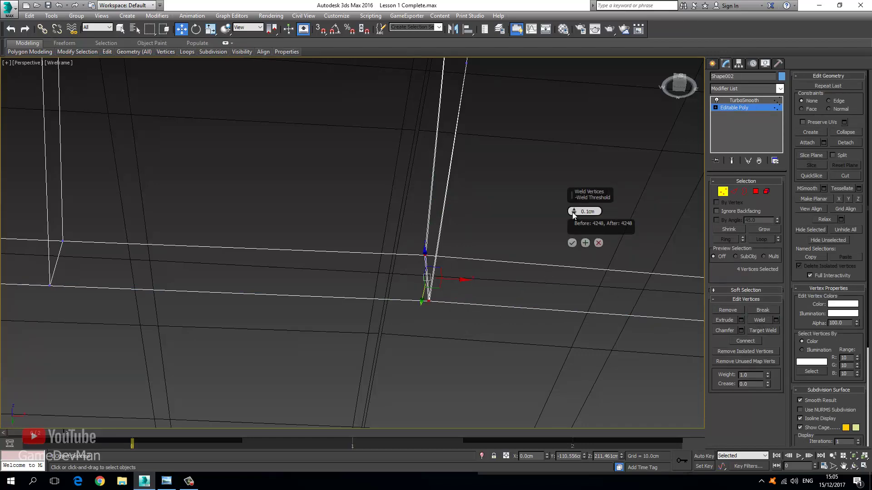
drag(572, 211, 572, 210)
click(572, 243)
- Select the overlapping vertices at the centre of the trim's lower span, weld them, and clear the vertex selection
scroll(517, 182, down, 2)
middle_drag(517, 177, 432, 427)
scroll(403, 248, down, 2)
scroll(399, 247, up, 2)
alt+middle_drag(387, 233, 362, 217)
scroll(359, 219, down, 5)
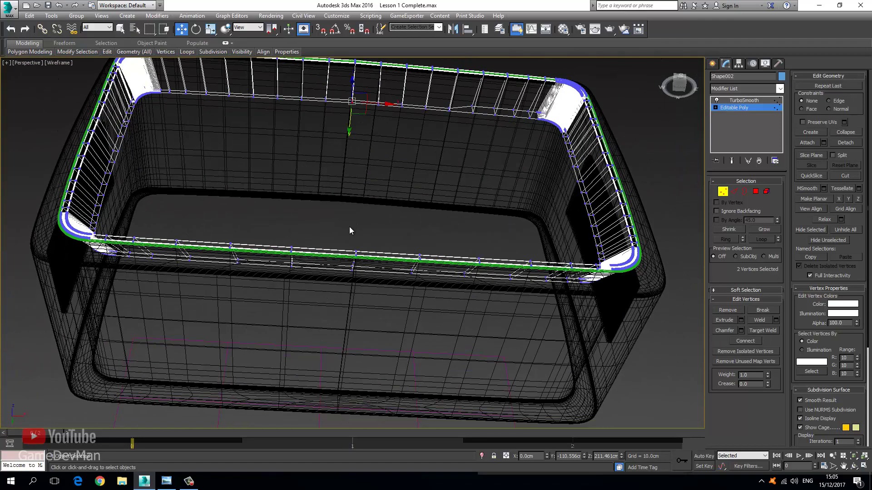
scroll(336, 231, up, 4)
drag(415, 355, 414, 355)
scroll(386, 350, up, 5)
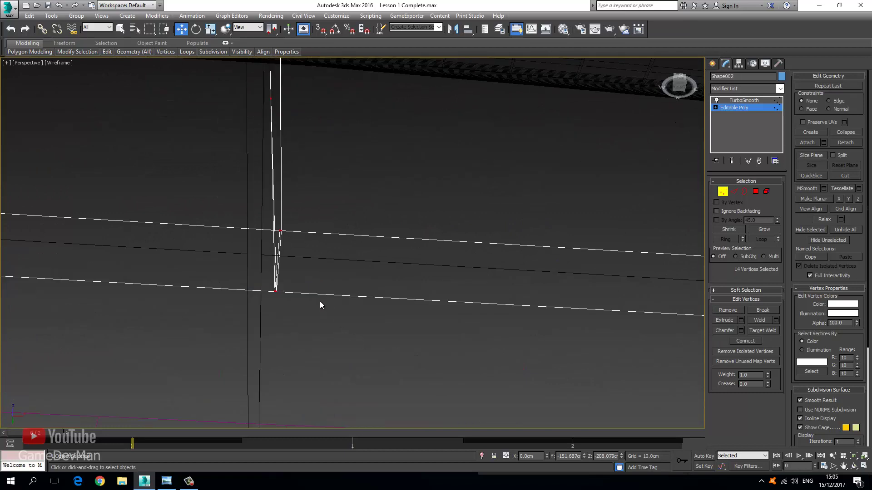
click(759, 321)
middle_drag(537, 293, 377, 277)
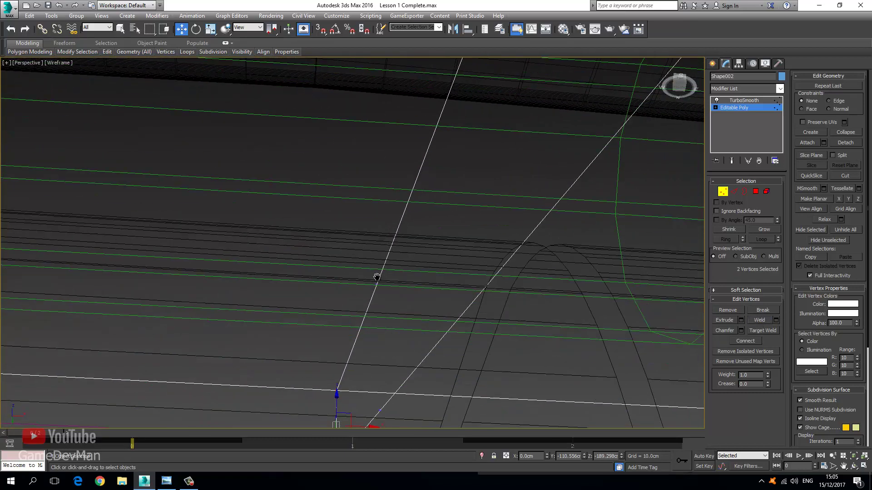
drag(407, 318, 407, 319)
click(404, 318)
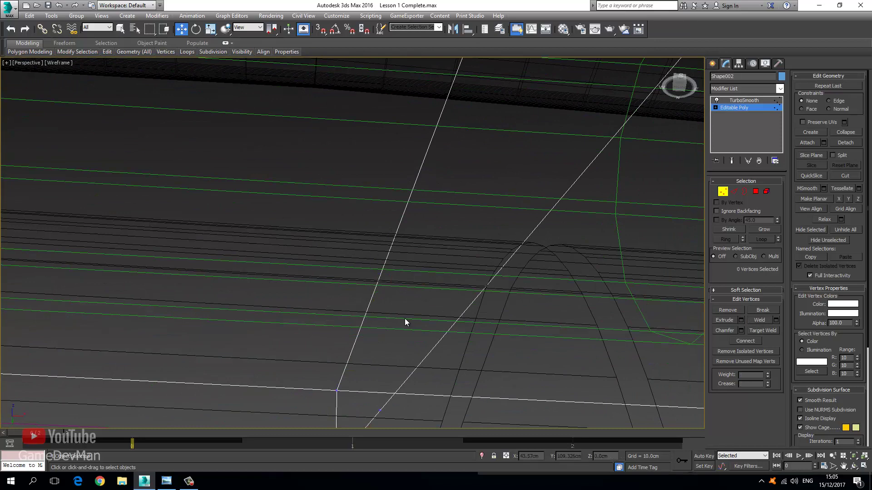
- Check the trim from the left view for stray vertices between its front and rear edges, from the upper to the lower span
scroll(391, 301, down, 3)
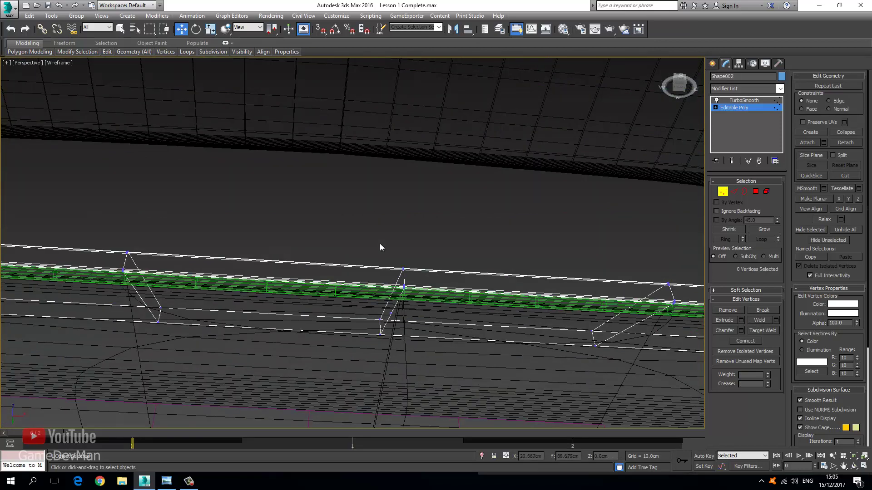
key(l)
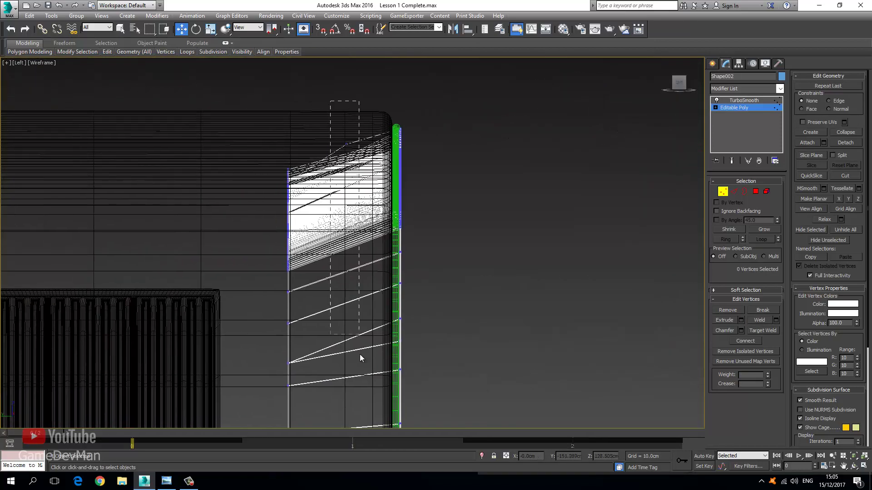
drag(360, 359, 331, 272)
scroll(348, 221, down, 4)
middle_drag(352, 402, 358, 336)
click(365, 359)
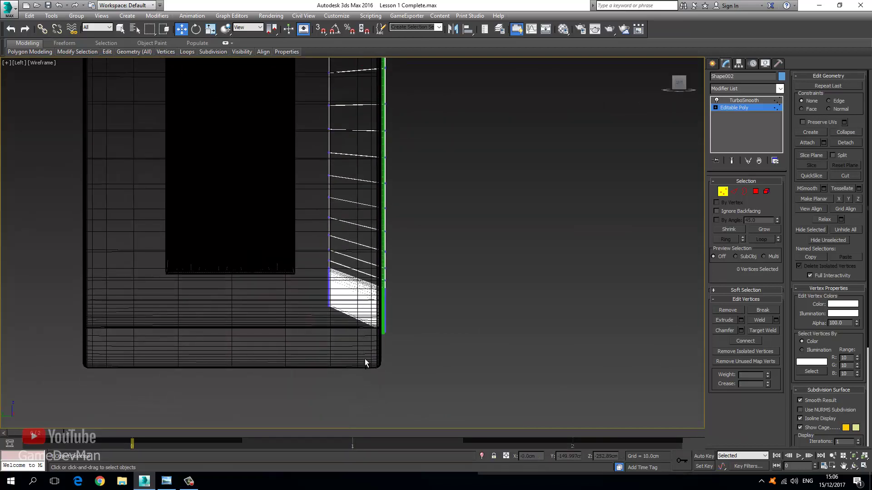
middle_drag(396, 185, 359, 243)
scroll(361, 235, up, 5)
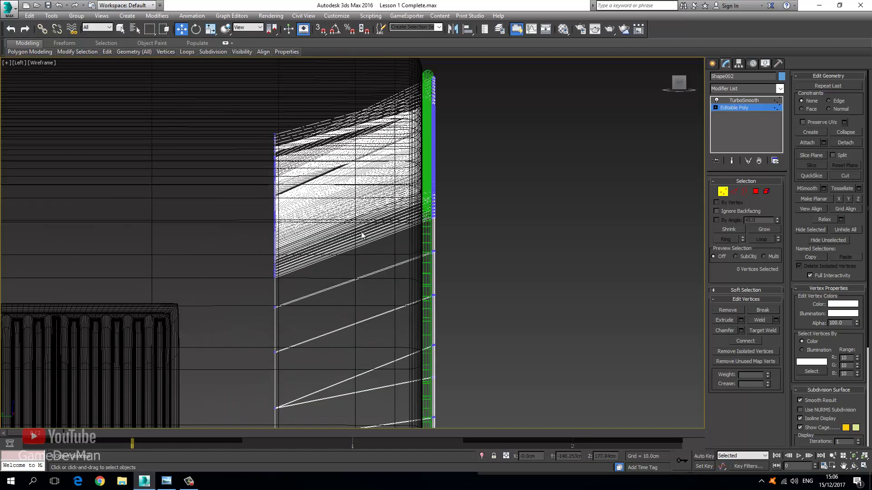
- Examine the trim's upper corner up close in perspective, in both wireframe and shaded display
key(p)
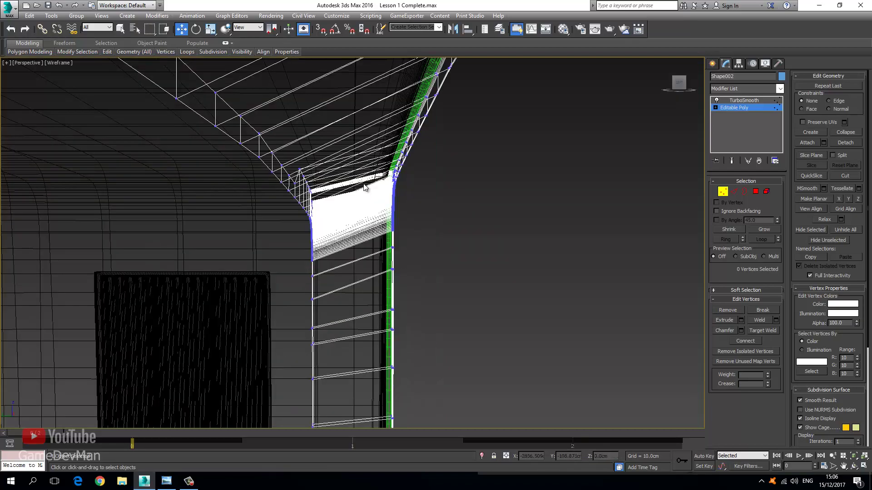
mouse_move(317, 166)
alt+middle_down()
mouse_move(331, 262)
mouse_move(325, 236)
alt+middle_up()
key(F3)
key(F3)
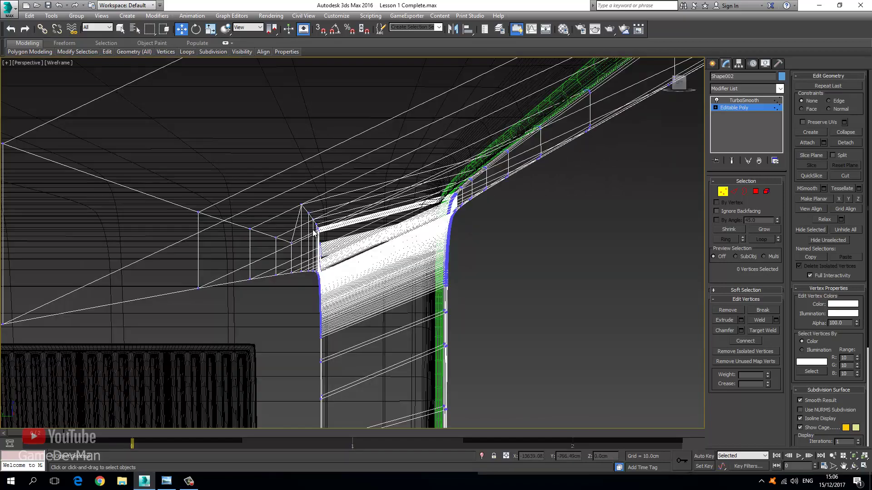
click(318, 225)
mouse_move(318, 225)
alt+middle_down()
mouse_move(331, 249)
mouse_move(393, 250)
mouse_move(393, 222)
mouse_move(370, 196)
alt+middle_up()
key(F3)
- Leave vertex editing and hide every object except the trim, keeping the trim selected
click(731, 108)
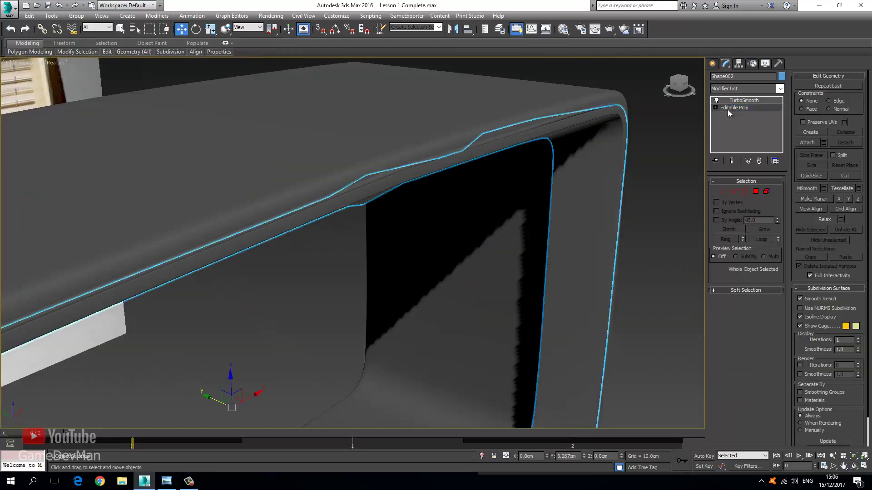
key(ctrl+a)
right_click(440, 118)
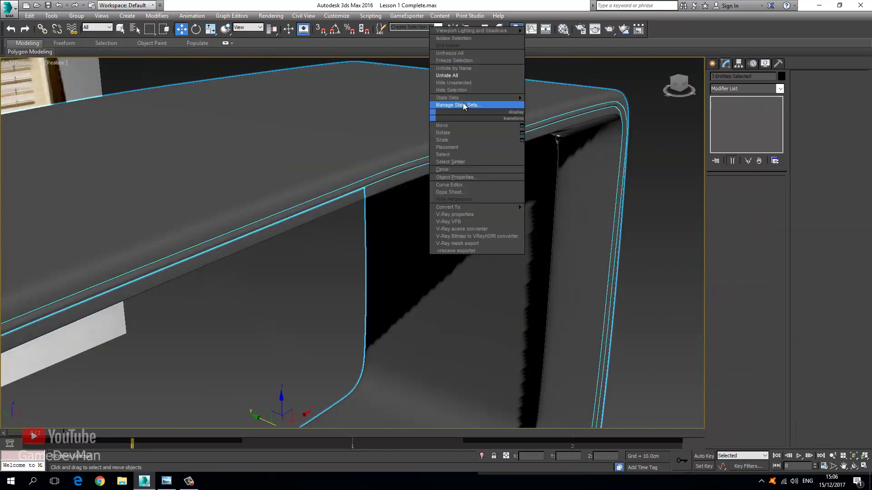
click(454, 90)
click(363, 188)
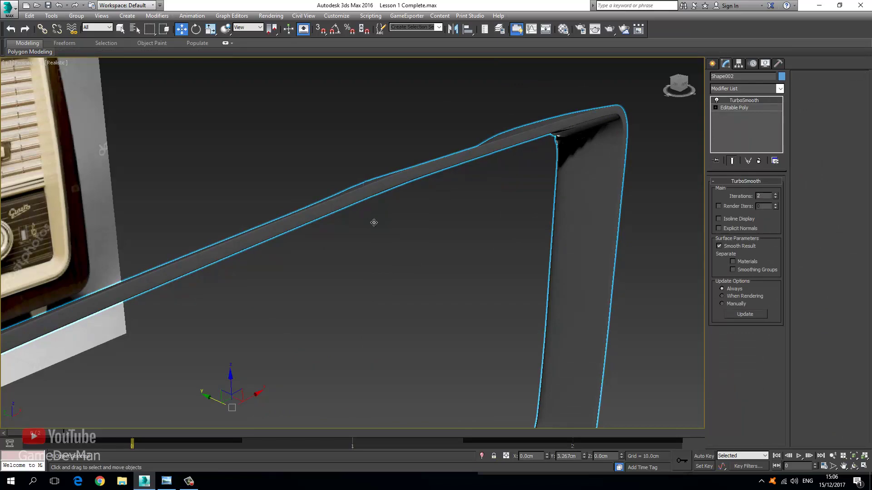
- Show edged faces, return to vertex editing, and remove the stray vertex in the middle of the trim's upper span
key(ctrl+r)
mouse_move(374, 222)
mouse_down()
mouse_move(399, 200)
mouse_move(376, 222)
mouse_up()
key(F4)
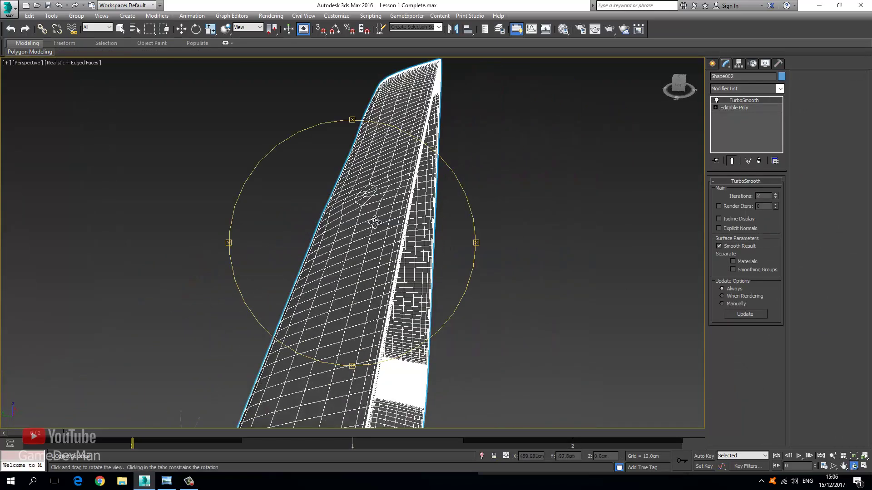
click(734, 109)
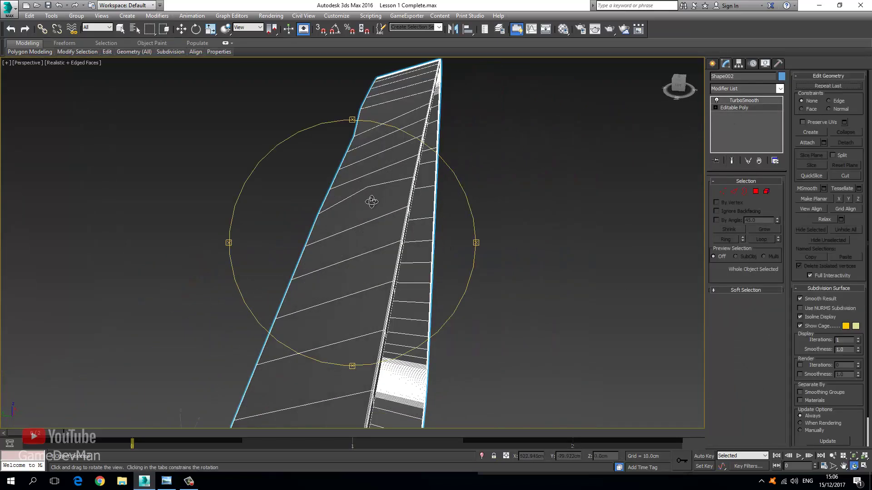
click(723, 190)
key(w)
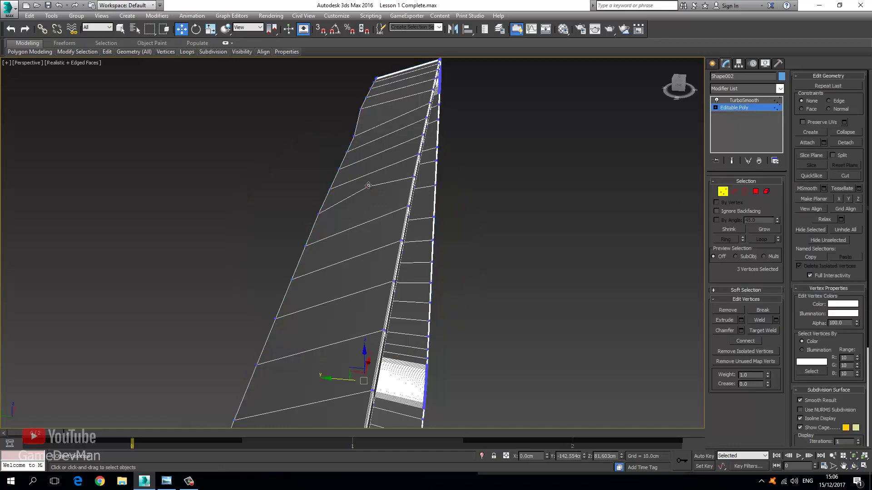
click(367, 186)
click(367, 186)
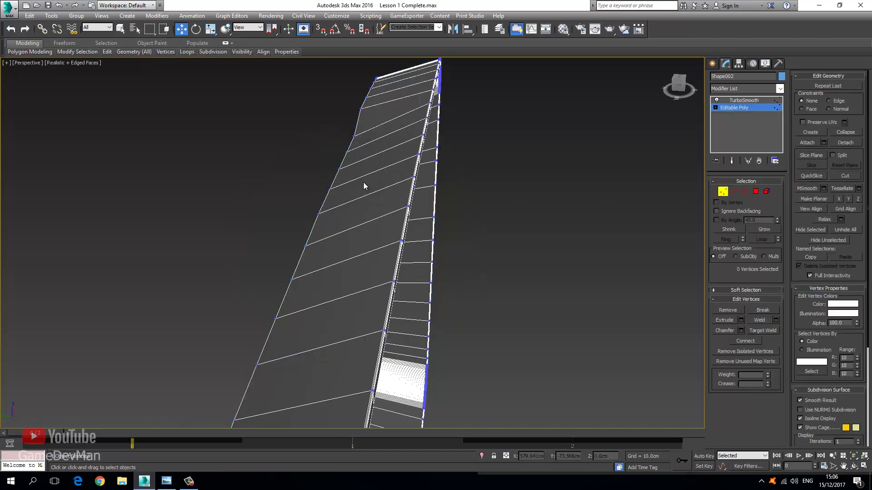
- Examine the trim's corners and rear-edge vertices from several angles in wireframe, shaded and left views
mouse_move(363, 186)
alt+middle_down()
mouse_move(383, 123)
mouse_move(292, 189)
mouse_move(297, 278)
mouse_move(362, 348)
alt+middle_up()
key(F3)
click(305, 282)
click(312, 287)
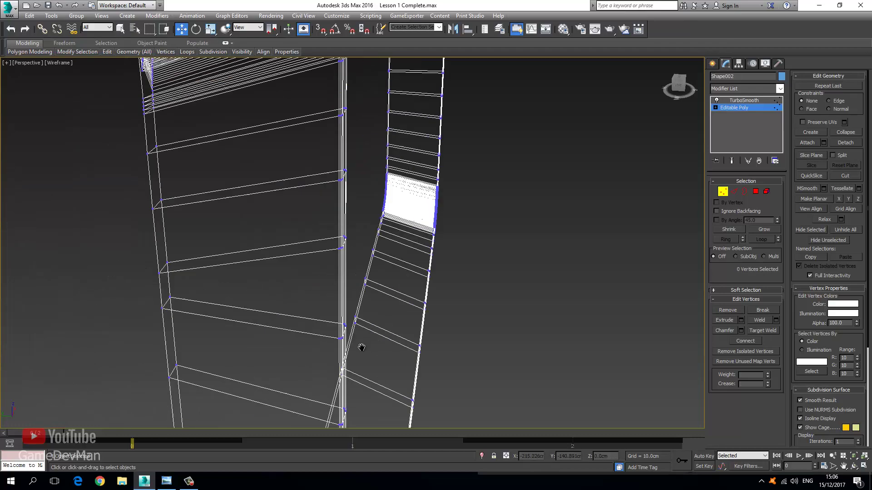
scroll(332, 206, down, 5)
mouse_move(333, 206)
alt+middle_down()
mouse_move(333, 216)
mouse_move(195, 234)
mouse_move(230, 189)
mouse_move(224, 146)
alt+middle_up()
scroll(332, 216, up, 5)
key(F3)
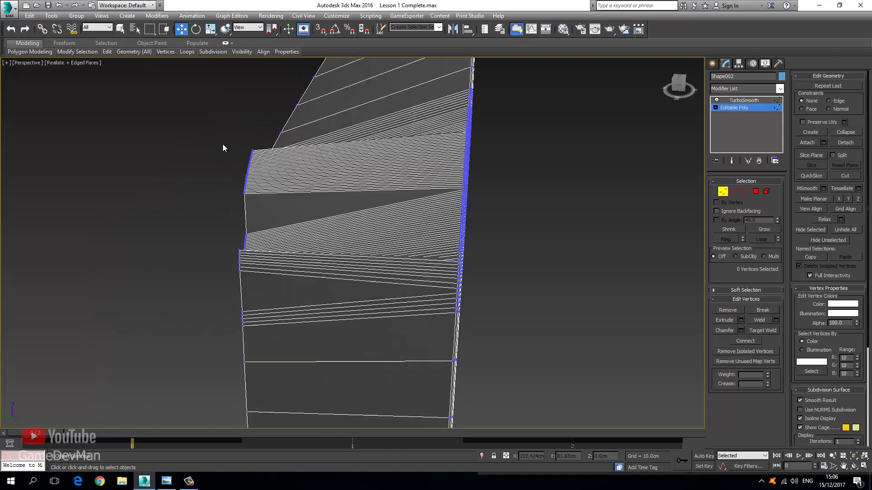
key(ctrl+r)
drag(253, 156, 291, 218)
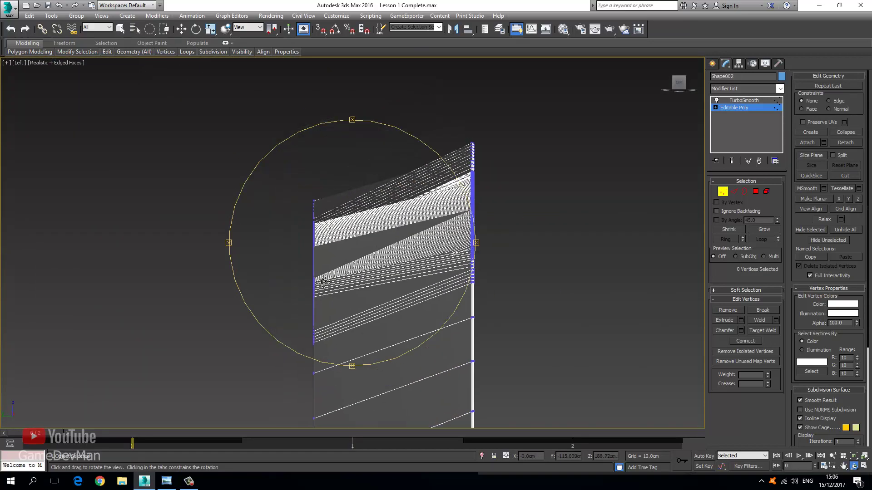
key(l)
drag(305, 174, 354, 238)
key(p)
scroll(383, 220, down, 3)
middle_drag(354, 238, 364, 237)
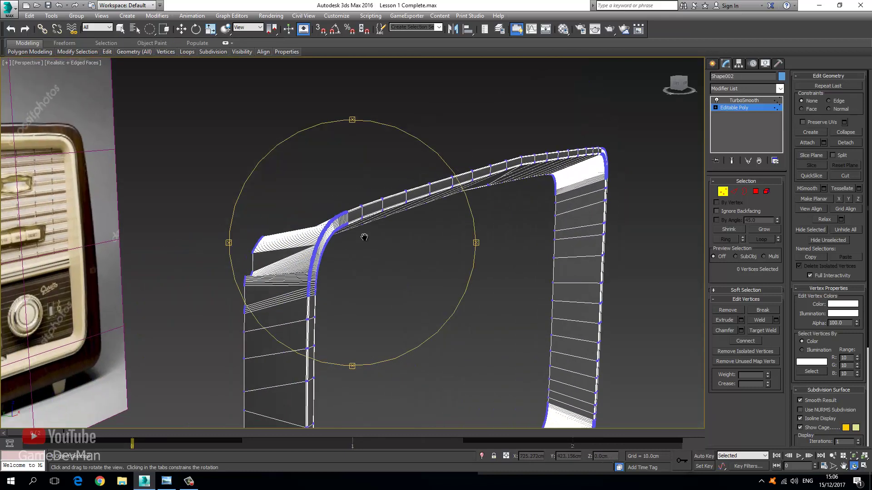
- Try to isolate the displaced vertices at the trim's rear upper corner with a rectangular selection region in wireframe
mouse_move(364, 236)
mouse_down()
mouse_move(284, 239)
mouse_move(271, 183)
mouse_up()
key(F3)
click(177, 29)
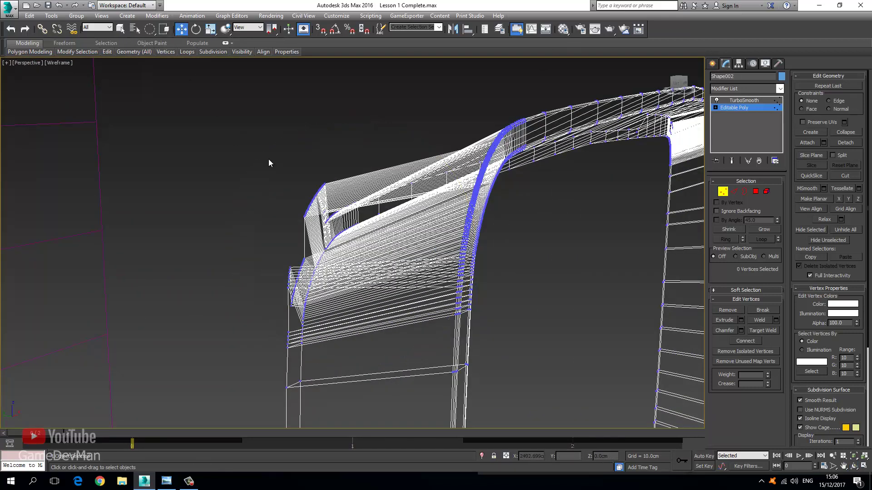
drag(273, 144, 315, 198)
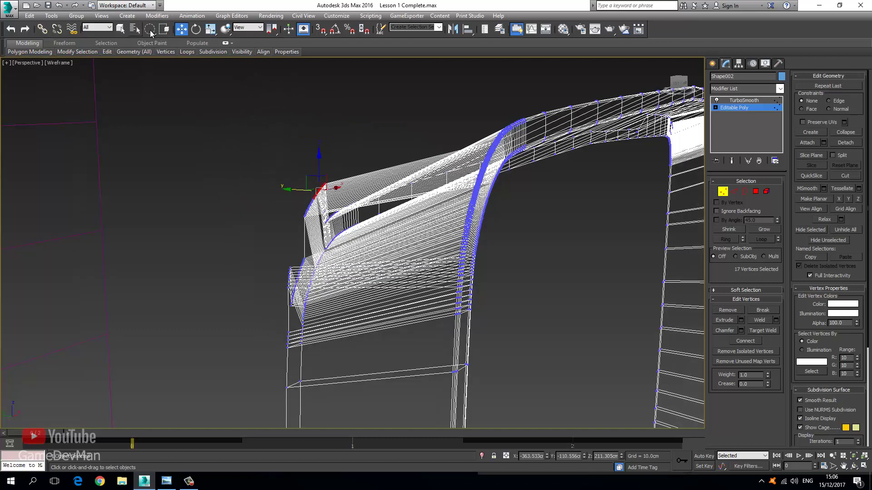
mouse_move(149, 30)
mouse_down()
mouse_move(159, 47)
mouse_move(150, 43)
mouse_up()
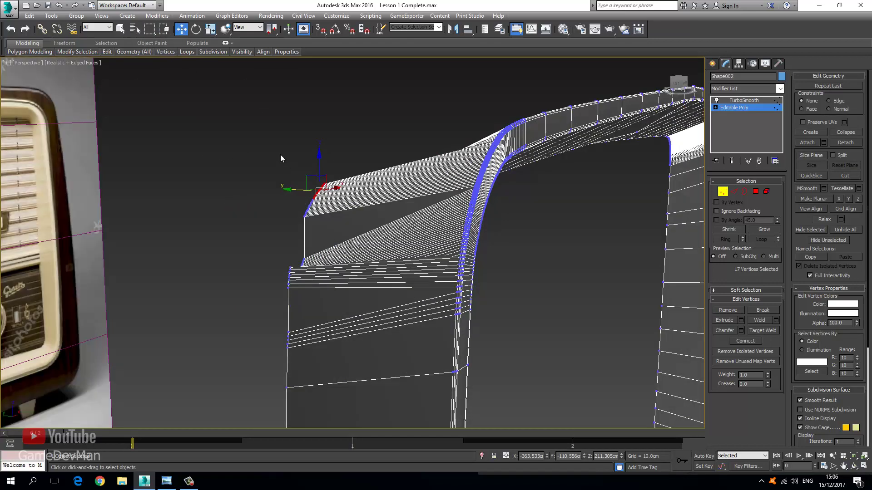
click(280, 154)
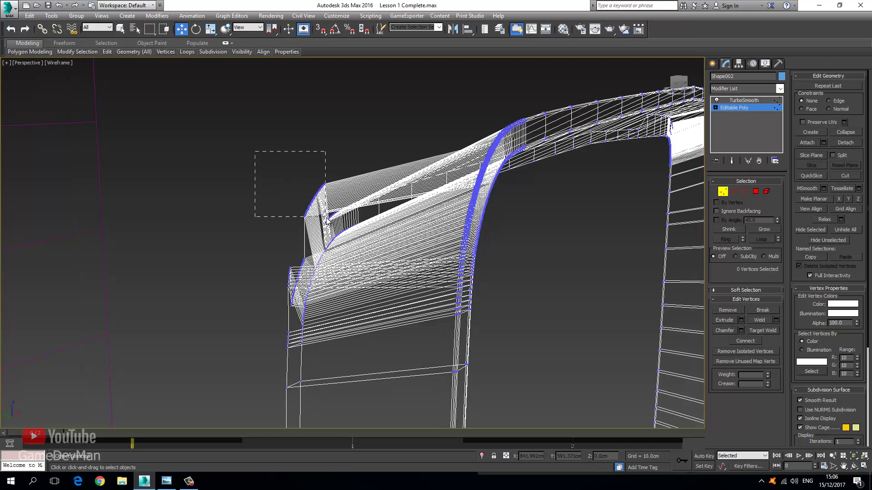
drag(324, 221, 325, 221)
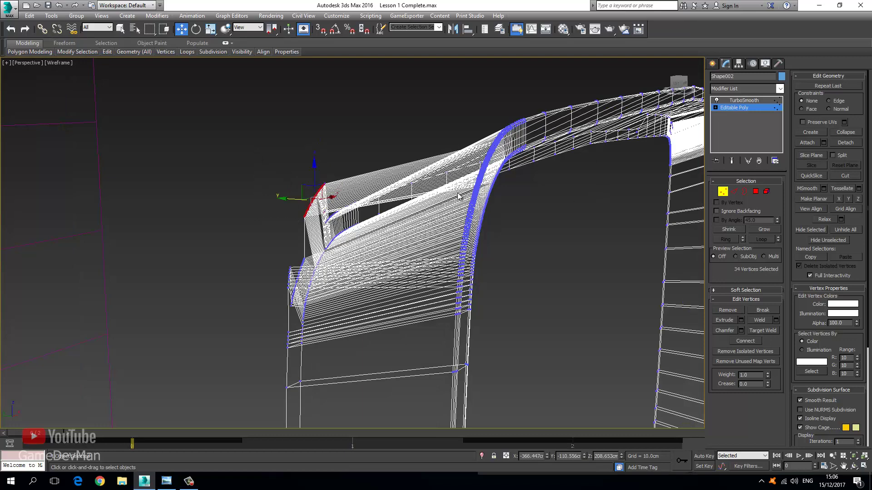
- In the left view, delete all vertices along the trim's rear edge and the stray vertex left behind the front strip
key(l)
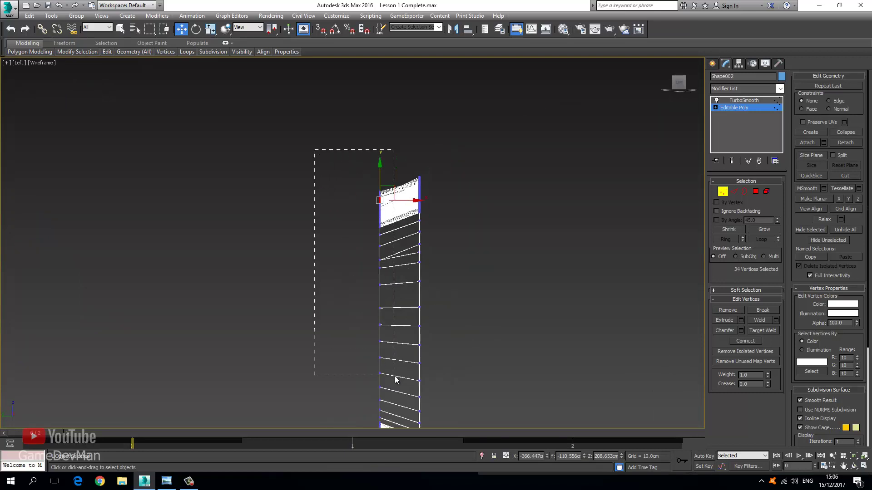
drag(395, 376, 395, 377)
middle_drag(361, 370, 351, 237)
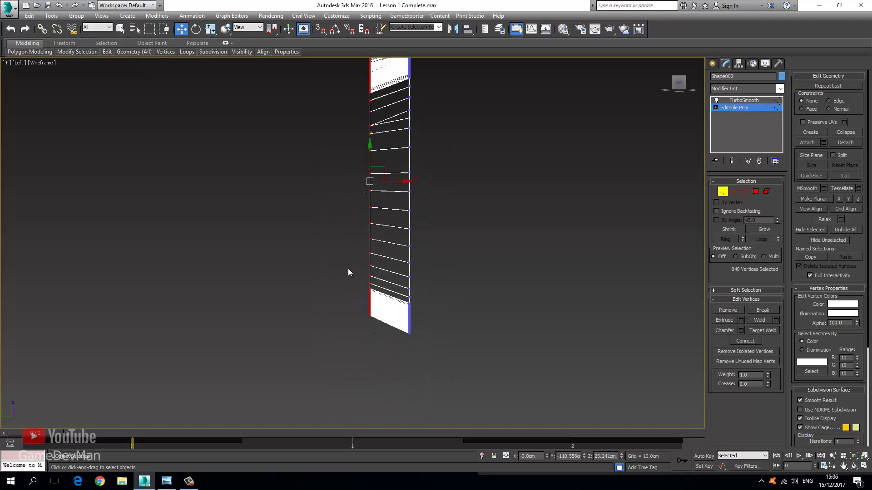
key(Delete)
middle_drag(351, 212, 345, 343)
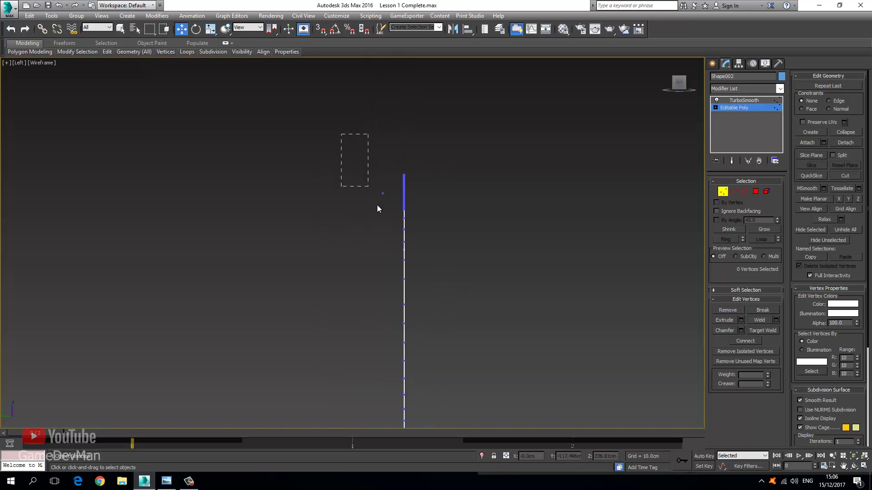
drag(377, 209, 390, 233)
key(Delete)
- Select the open borders of the remaining front strip, unhide all objects, and restore the shaded display
click(747, 196)
key(p)
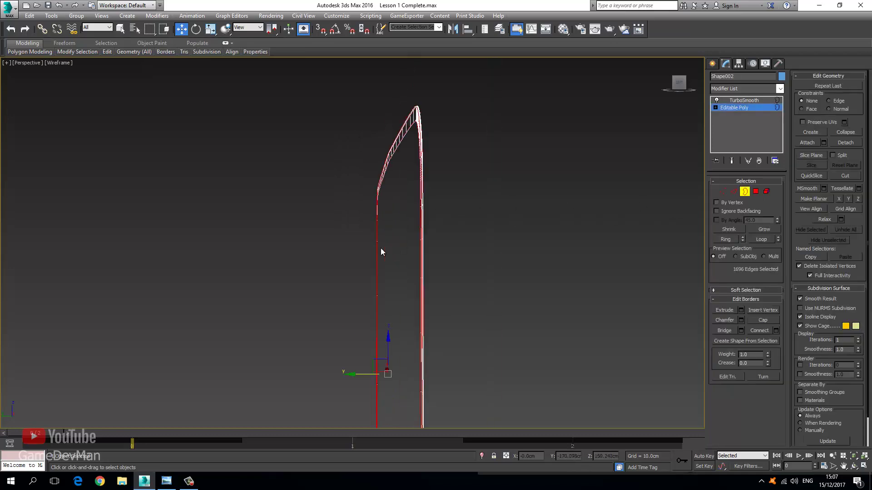
alt+middle_drag(382, 263, 191, 62)
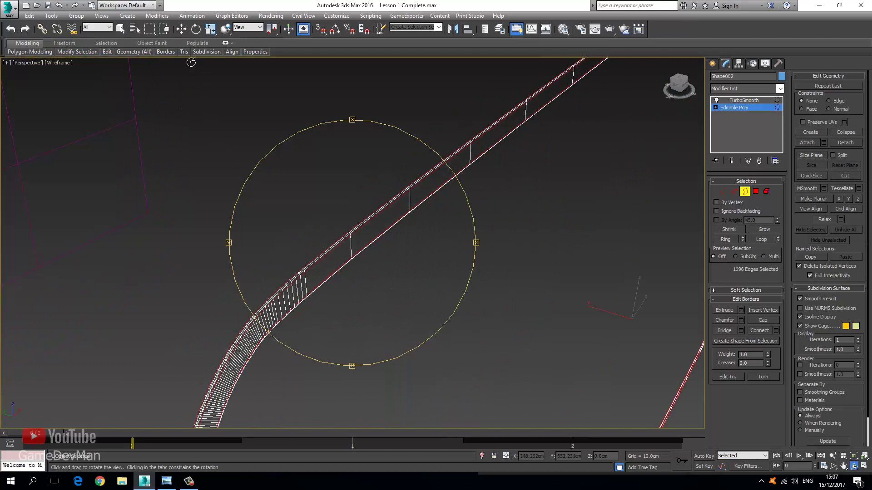
click(184, 32)
right_click(282, 206)
click(305, 164)
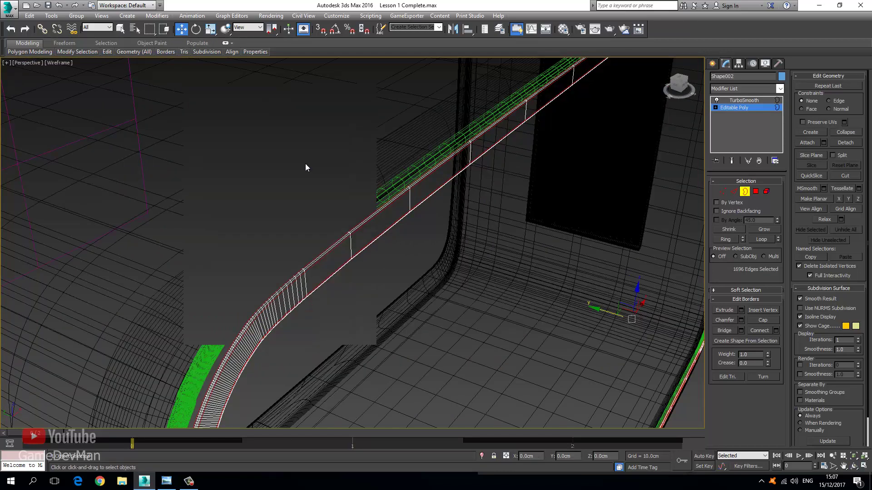
scroll(363, 256, down, 4)
key(F3)
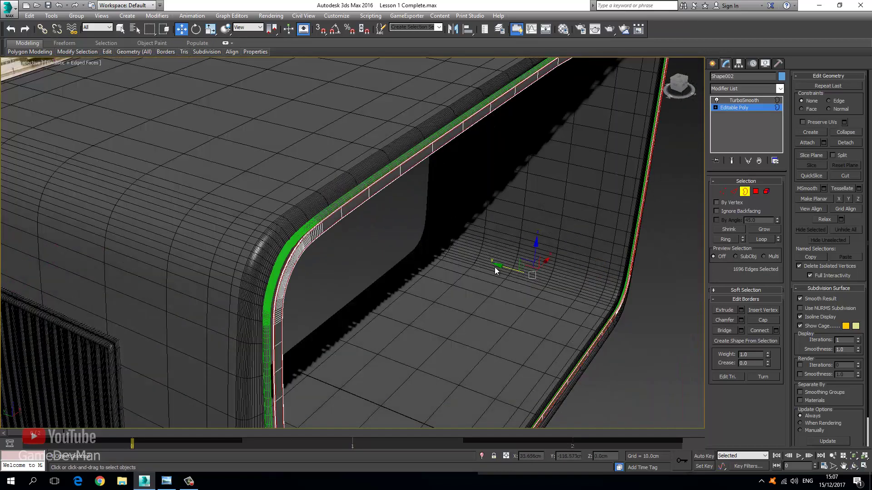
- Select only the strip's inner rear border and extrude it backward into the casing along Y
key(ctrl+z)
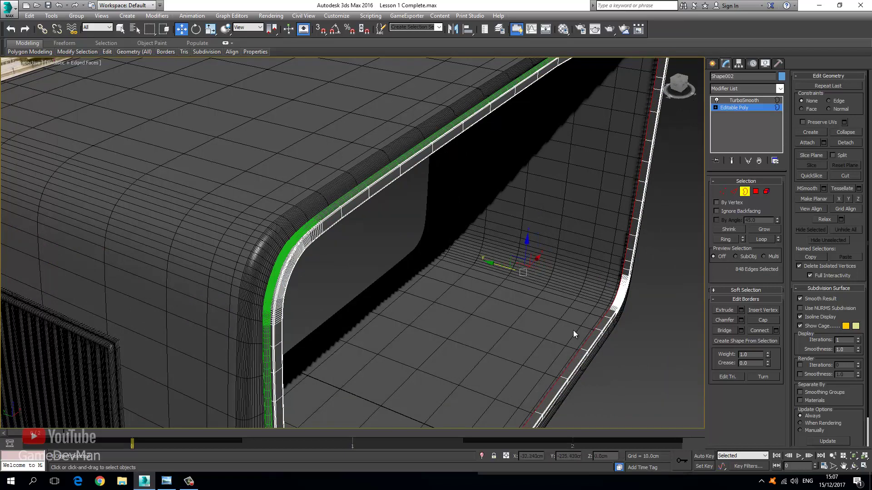
click(633, 308)
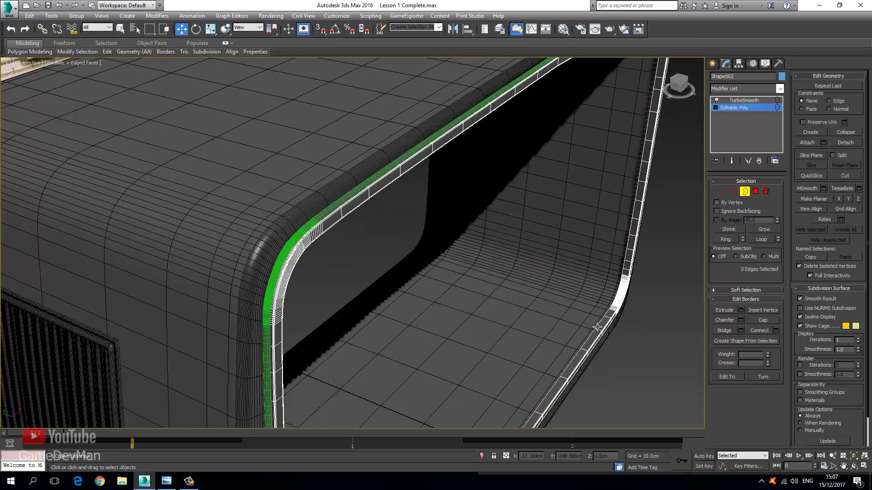
double_click(596, 327)
shift+drag(495, 266, 429, 257)
- In the front view, scale the extruded border inward, narrowing it to 91% along X, and return to the TurboSmooth level
key(f)
scroll(436, 233, down, 3)
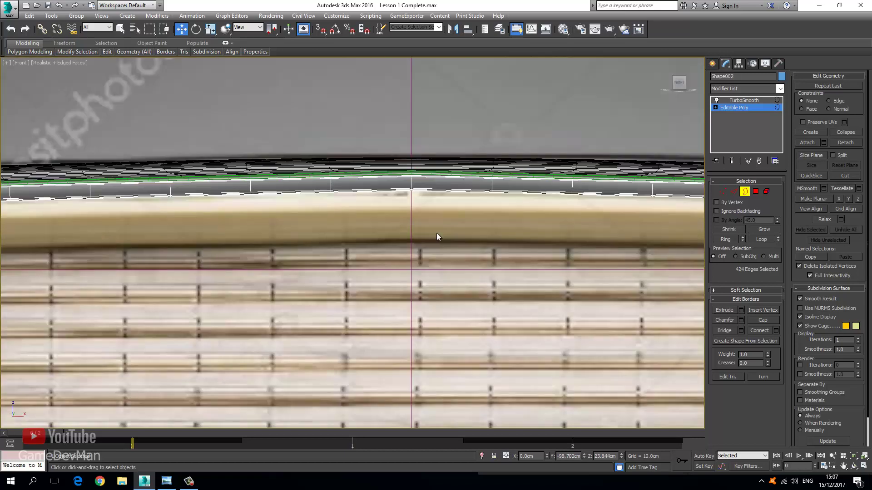
click(210, 29)
key(z)
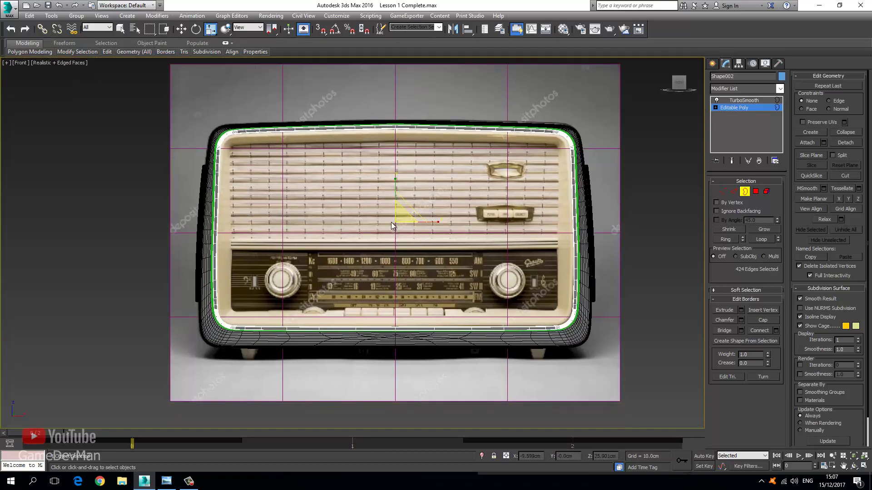
scroll(401, 197, up, 2)
shift+drag(400, 198, 437, 222)
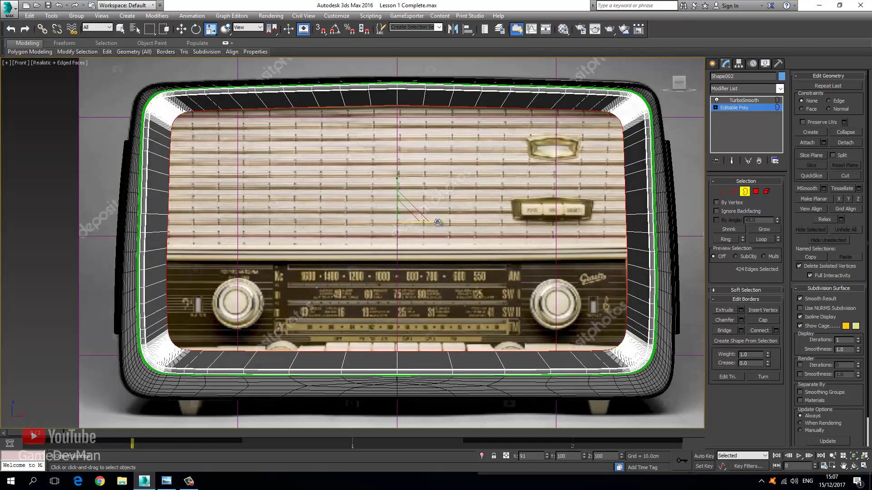
click(740, 100)
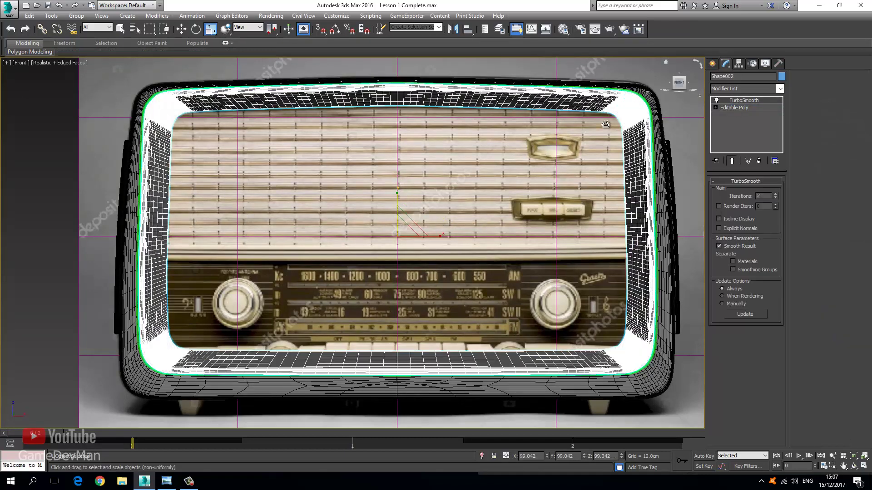
- Inspect the finished trim inside the casing from several angles in a shaded perspective view without edge lines
scroll(429, 200, down, 4)
click(233, 151)
scroll(262, 238, up, 2)
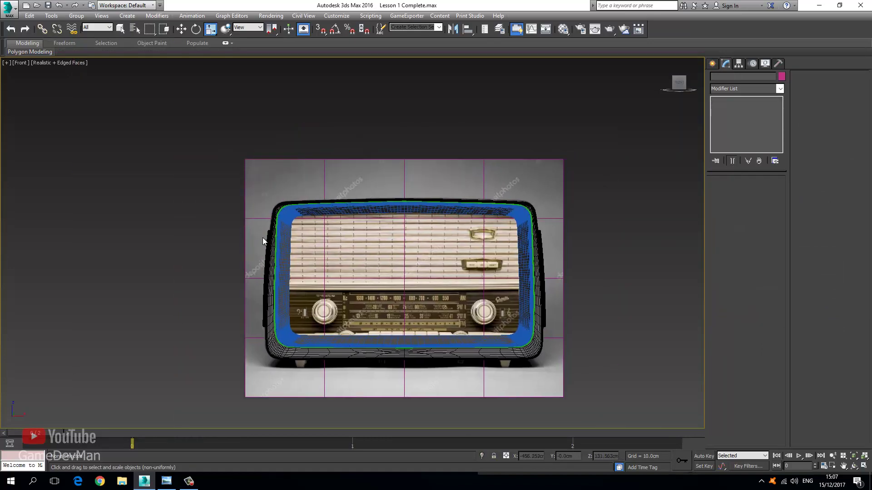
key(p)
key(ctrl+r)
drag(331, 247, 222, 134)
key(F4)
click(181, 29)
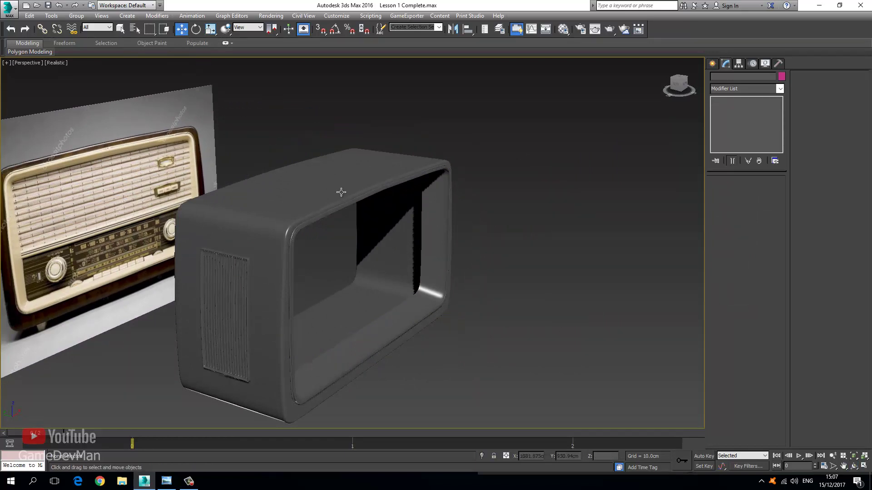
scroll(456, 176, down, 2)
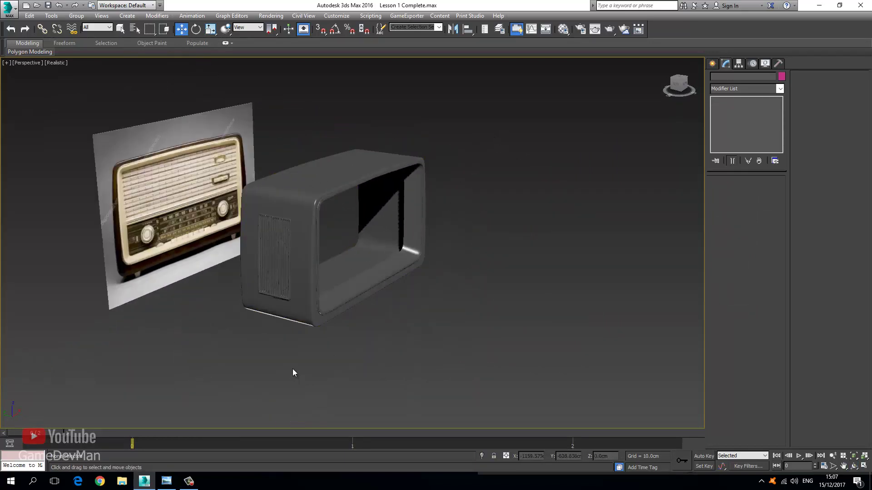
middle_drag(329, 301, 352, 321)
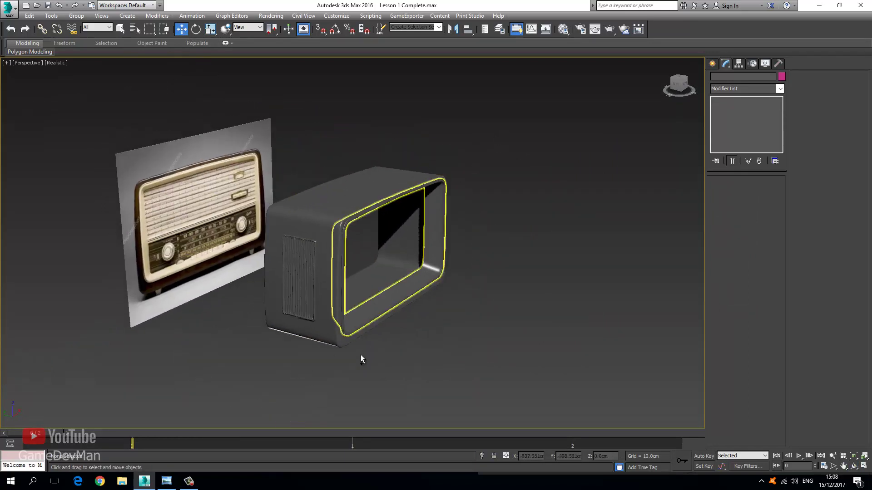
key(ctrl+r)
drag(405, 263, 251, 146)
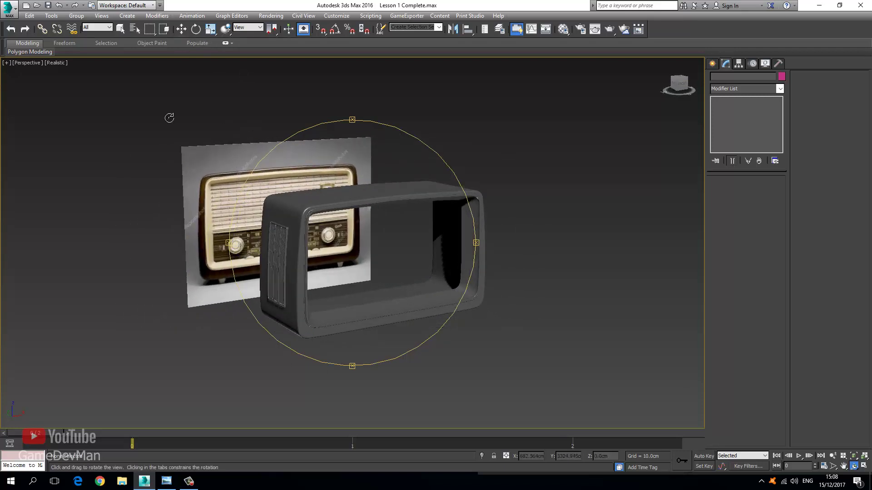
- Select all the modelled casing and trim parts and hide them, keeping the reference image visible
key(w)
drag(392, 247, 544, 356)
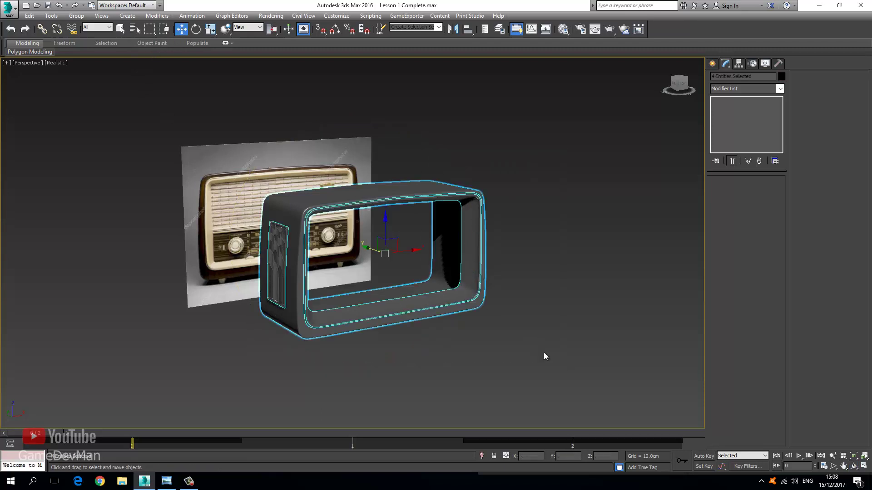
right_click(375, 210)
click(406, 189)
- In the front view, create a plane about 758 cm wide and 411 cm long covering the speaker grille and dial area
key(f)
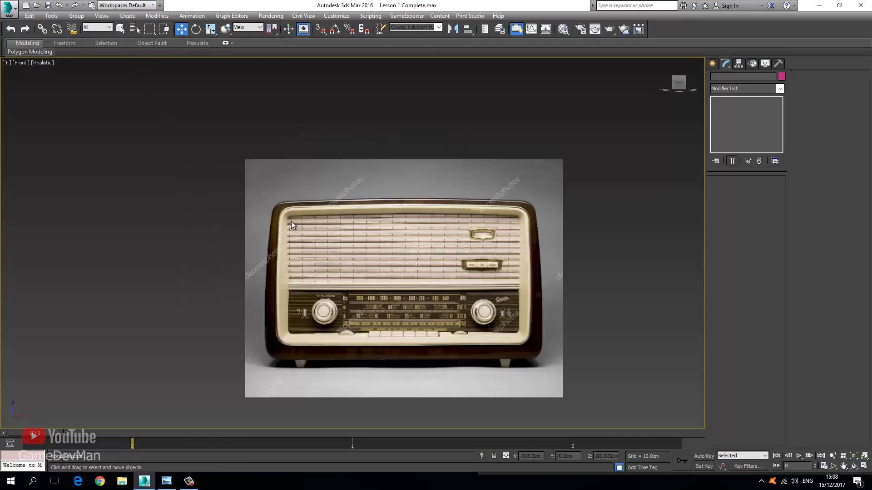
middle_drag(293, 213, 309, 198)
scroll(311, 252, up, 3)
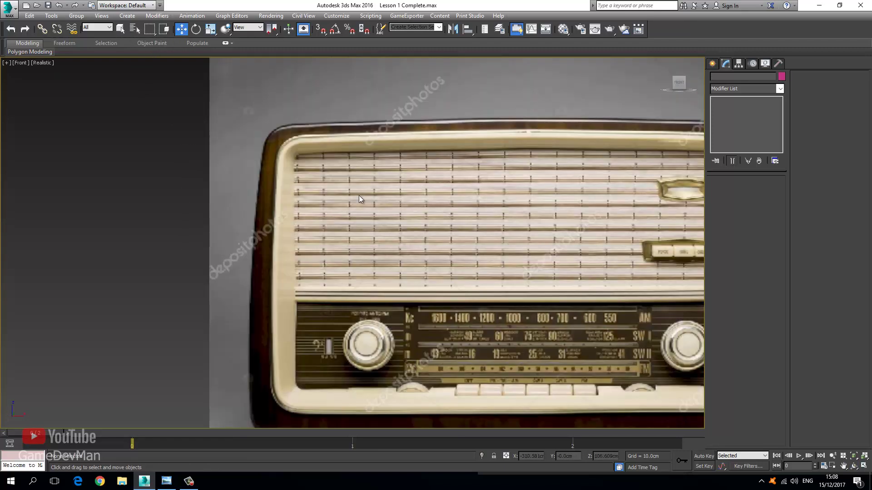
click(712, 63)
click(764, 159)
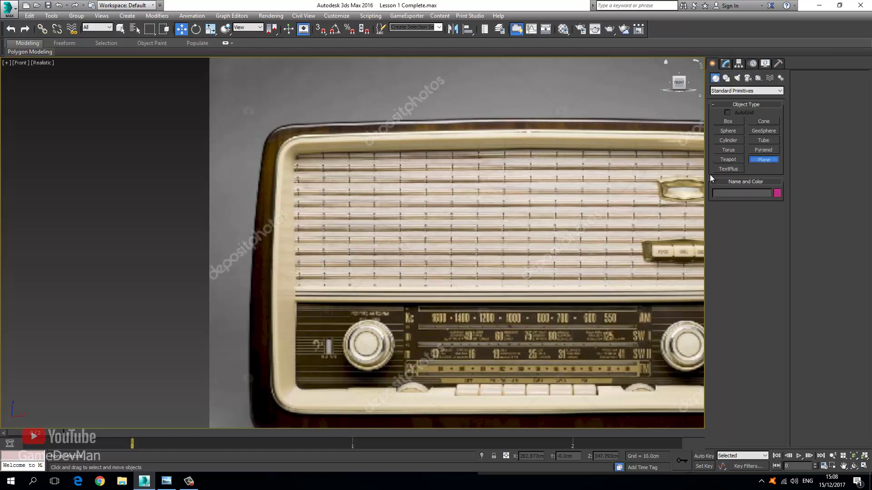
scroll(242, 156, down, 2)
drag(226, 120, 697, 375)
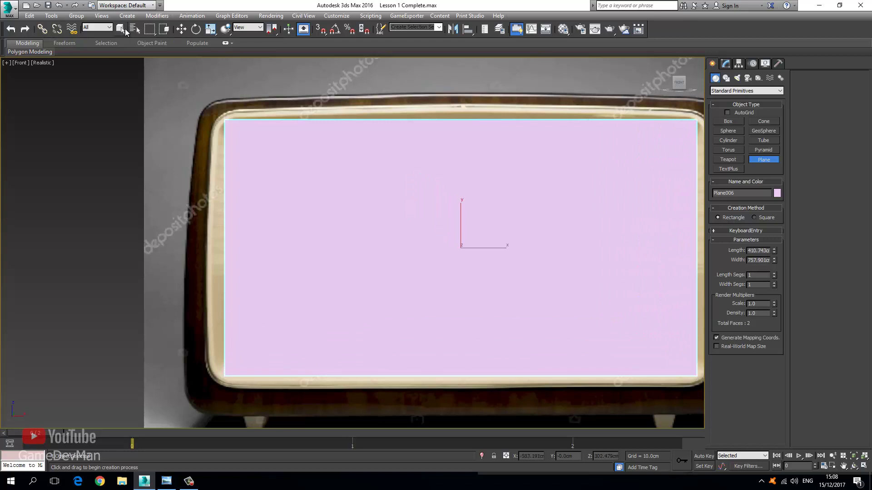
- Centre the new plane on the radio by setting its X and Z positions to 0
click(181, 30)
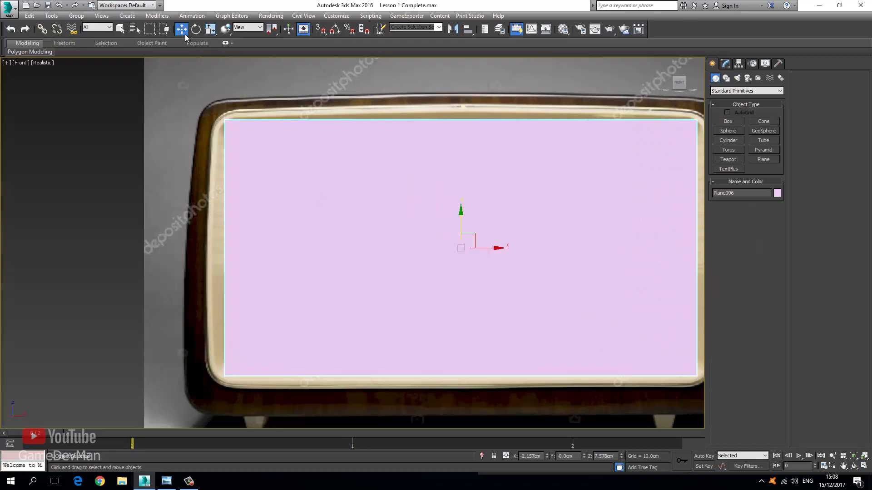
right_click(547, 457)
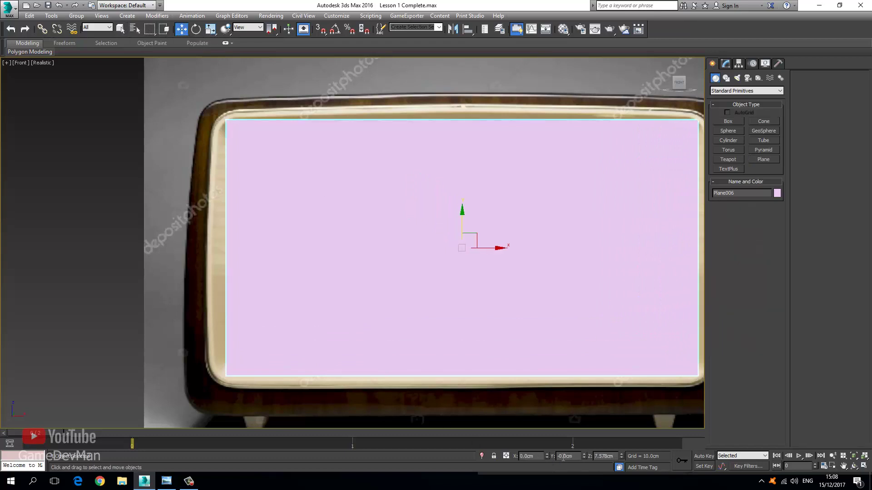
right_click(622, 457)
middle_drag(418, 299, 352, 315)
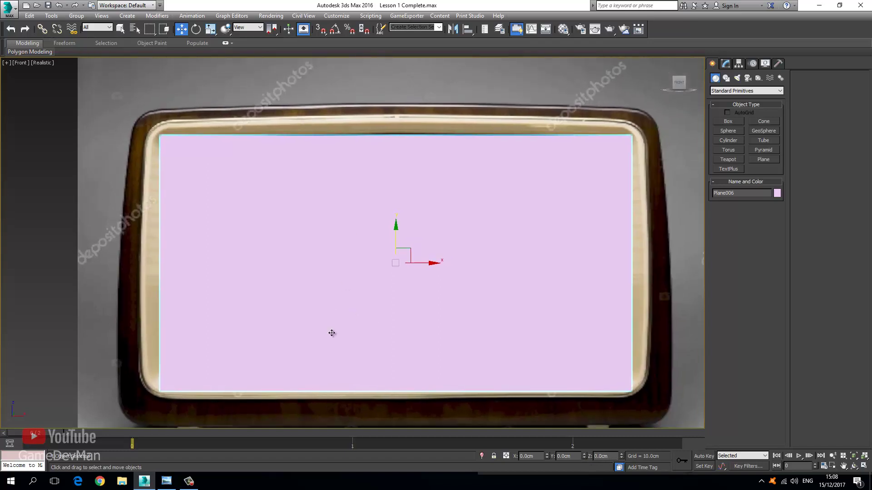
- Assign the 23 - Default material to the plane and move the timeline to frame 2
key(m)
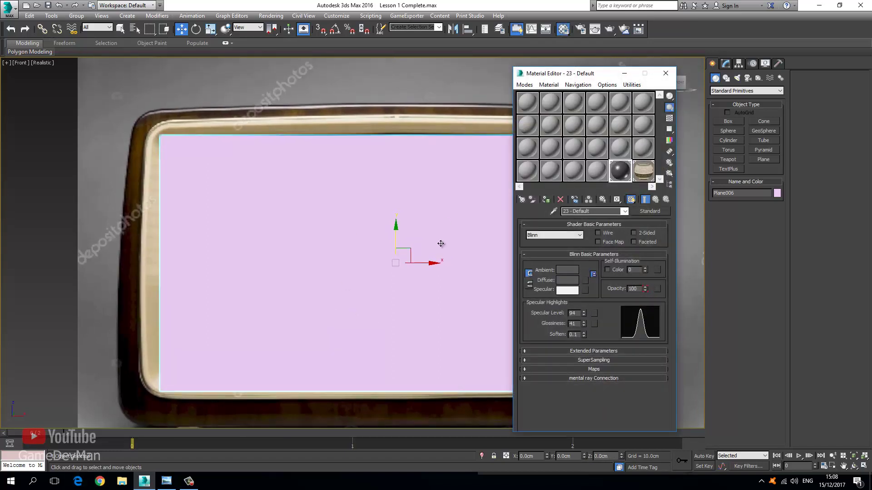
click(545, 200)
click(665, 73)
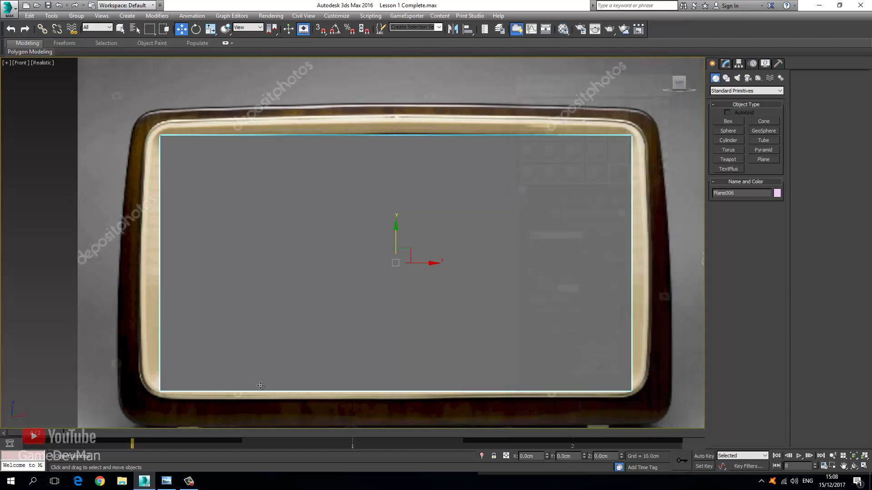
drag(843, 427, 308, 455)
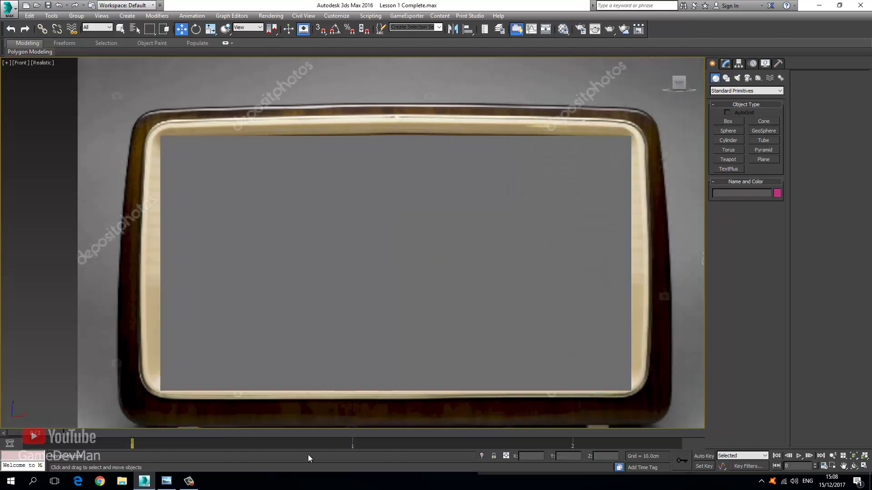
drag(36, 433, 704, 430)
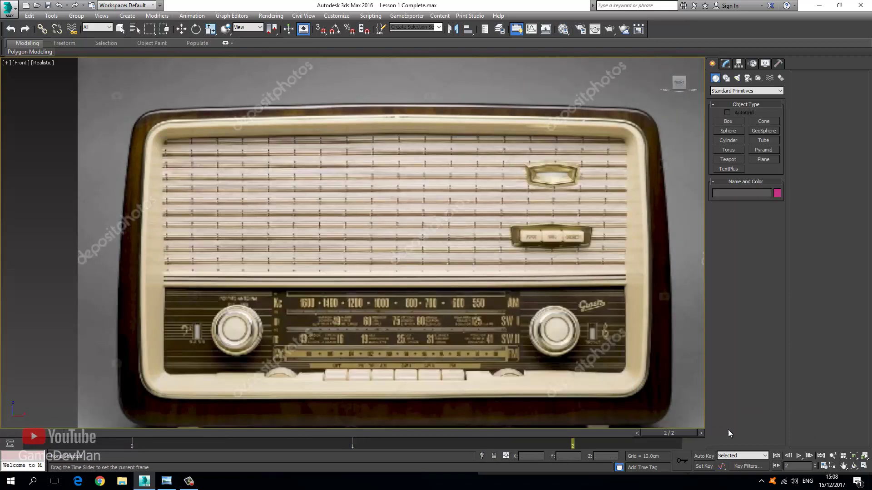
- Turn on edged faces and convert the front plane to an editable poly
middle_drag(631, 246, 626, 209)
key(F4)
click(726, 64)
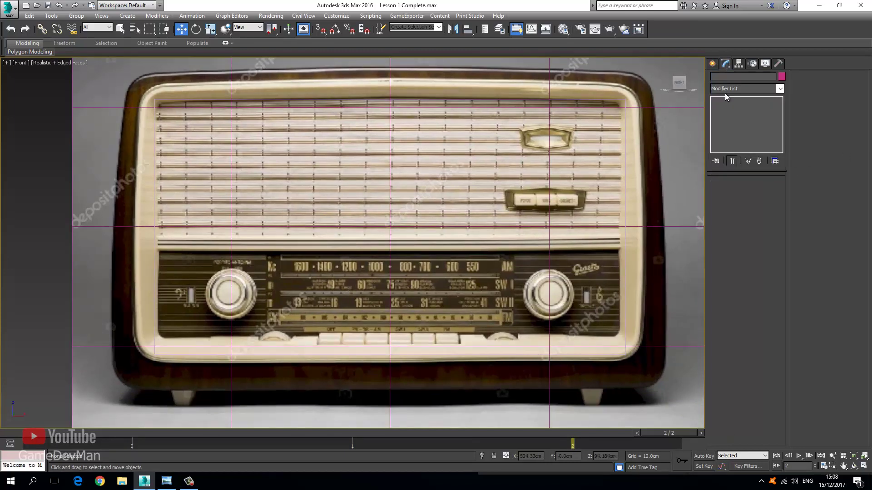
click(607, 192)
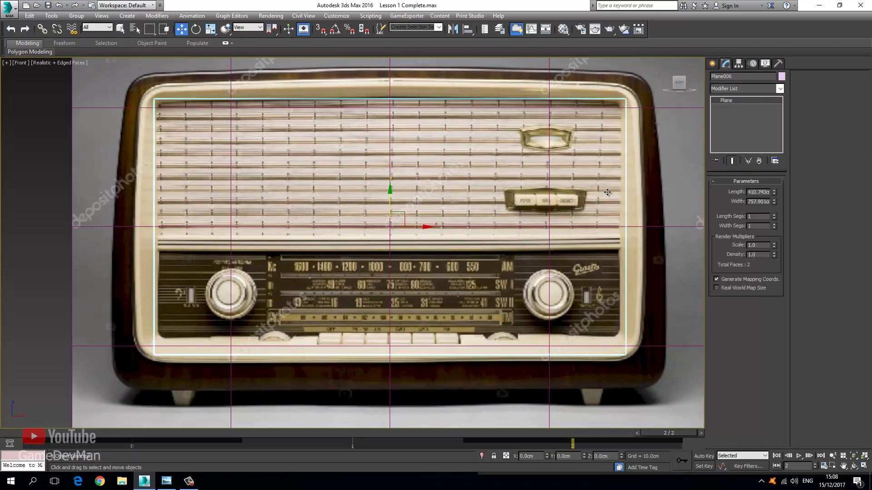
right_click(570, 186)
mouse_move(655, 267)
click(678, 281)
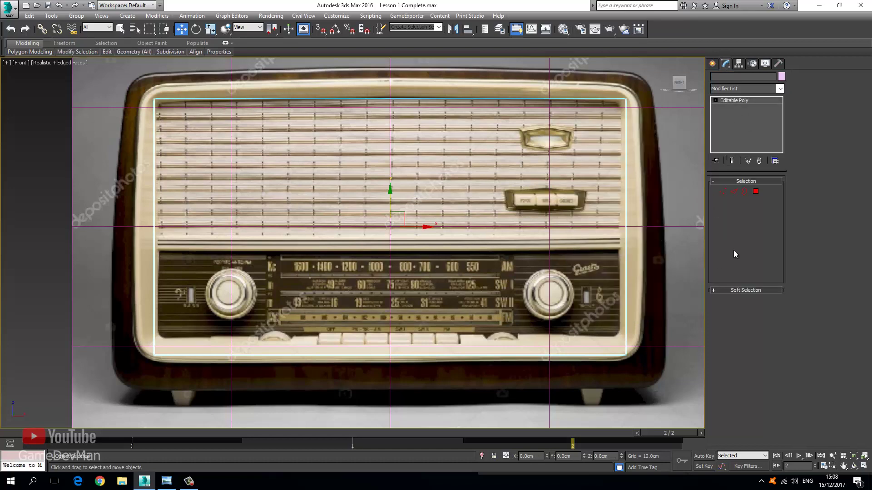
- Connect the plane's two vertical side edges with one horizontal edge
click(733, 191)
drag(690, 236, 110, 234)
right_click(222, 222)
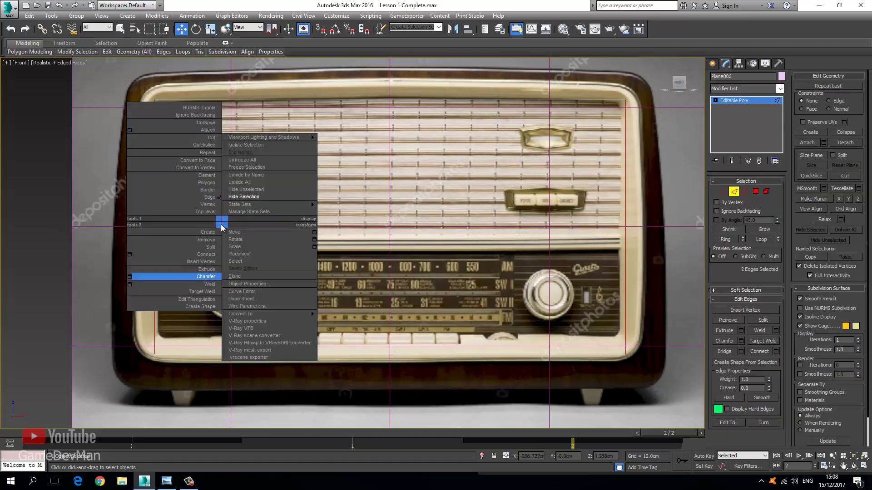
click(191, 255)
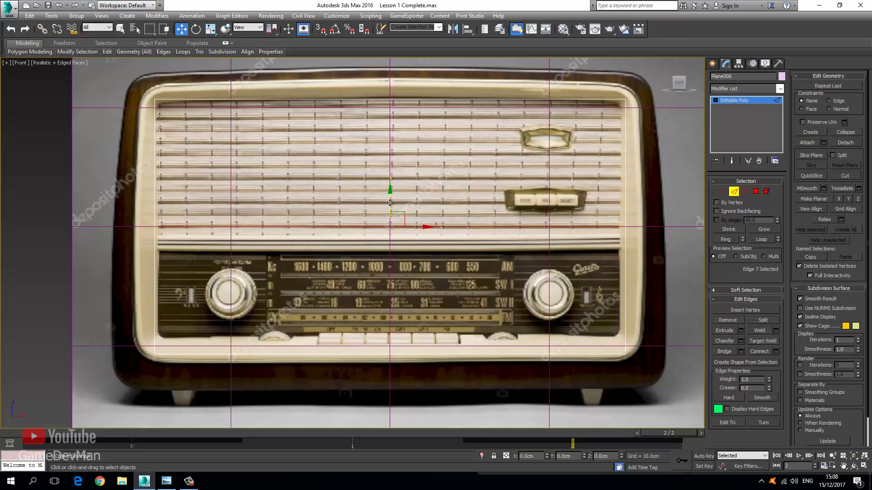
- Lower the new horizontal edge to the dial panel's upper border, at about Z -36.5 cm
drag(390, 202, 389, 216)
middle_drag(490, 240, 338, 240)
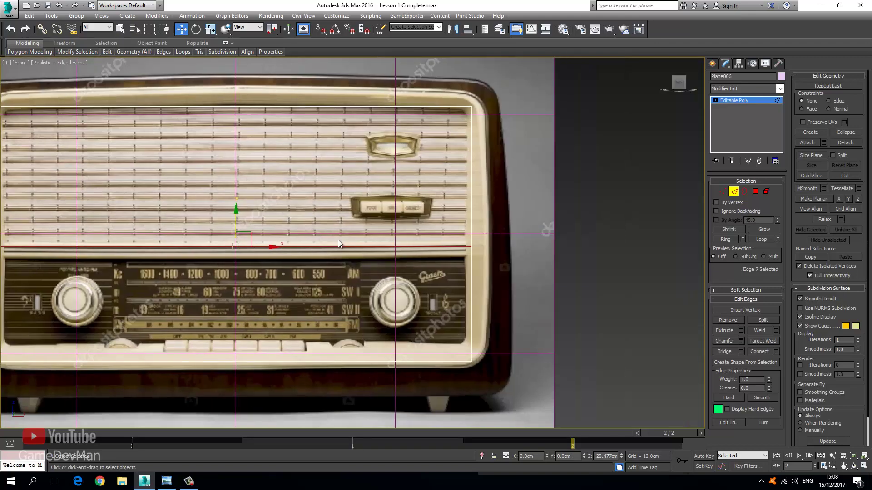
scroll(345, 240, up, 5)
middle_drag(498, 250, 527, 254)
scroll(534, 253, down, 5)
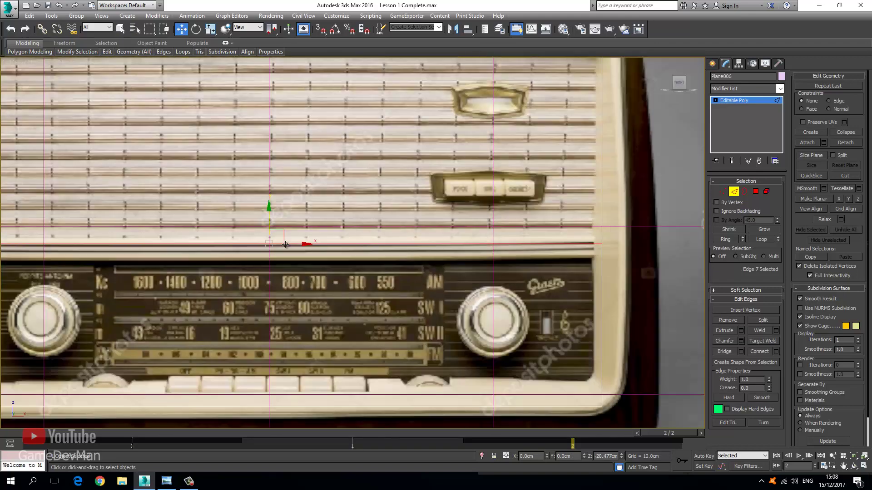
middle_drag(200, 243, 446, 241)
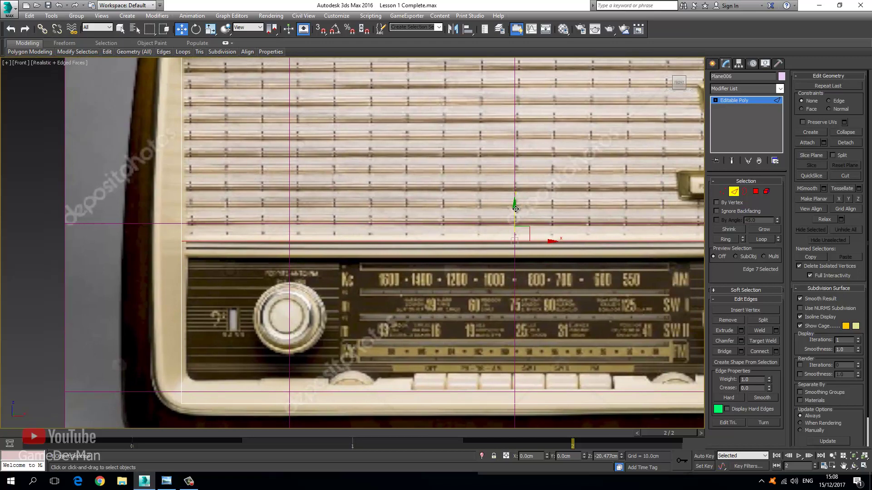
drag(516, 209, 515, 223)
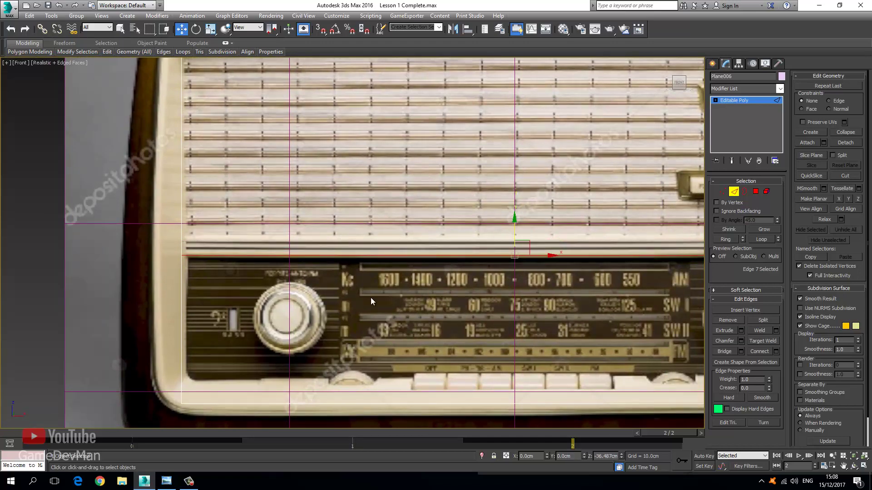
- In the perspective view, select the plane's lower polygon and extrude it slightly forward
middle_drag(370, 298, 341, 232)
scroll(275, 248, down, 8)
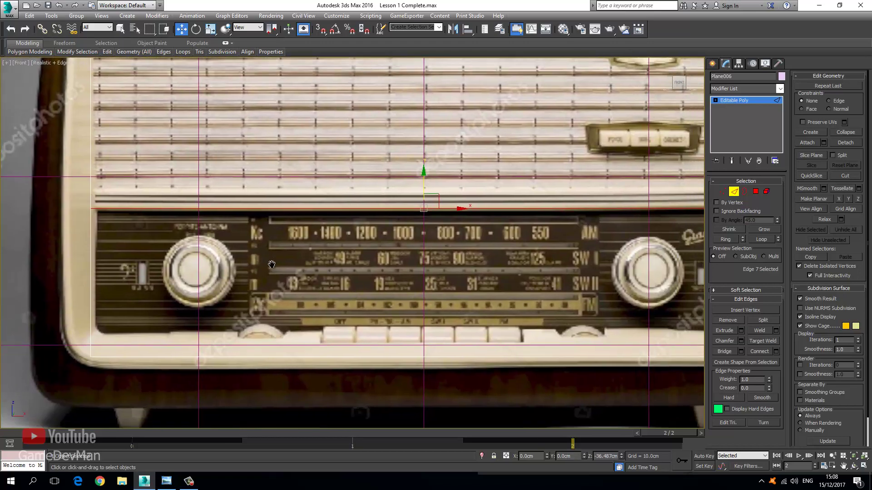
key(p)
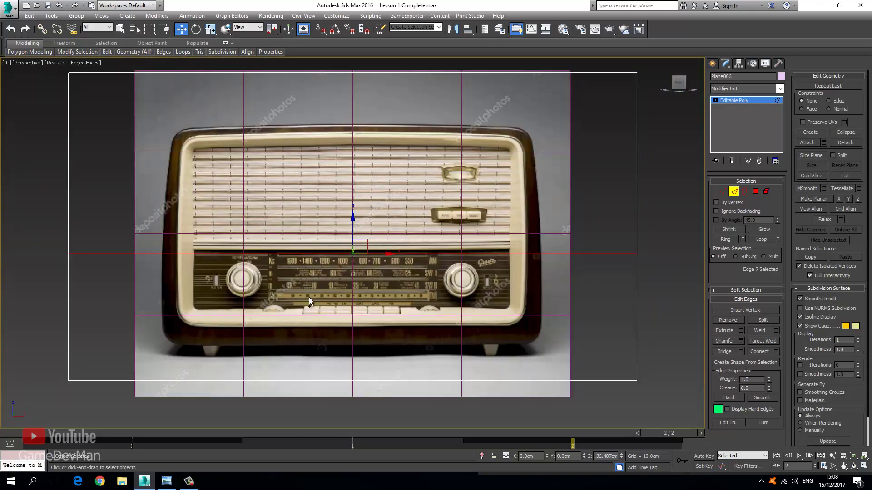
key(ctrl+r)
drag(309, 298, 452, 264)
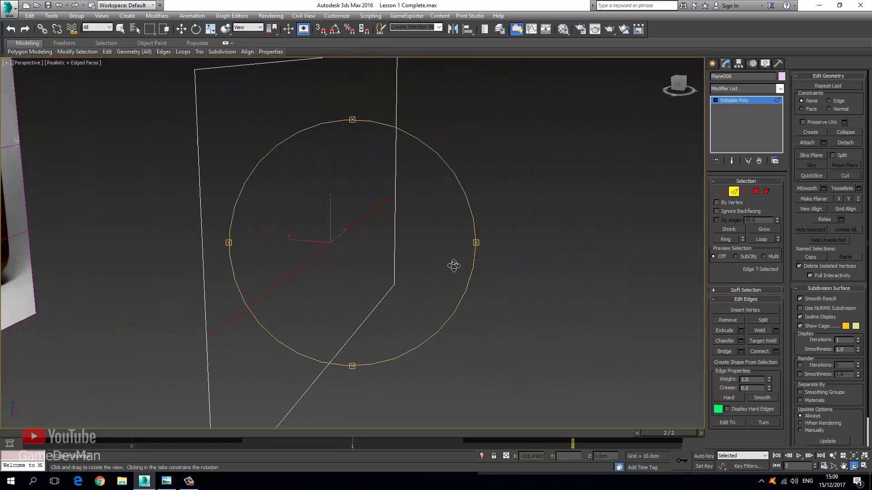
click(754, 191)
right_click(346, 259)
click(335, 286)
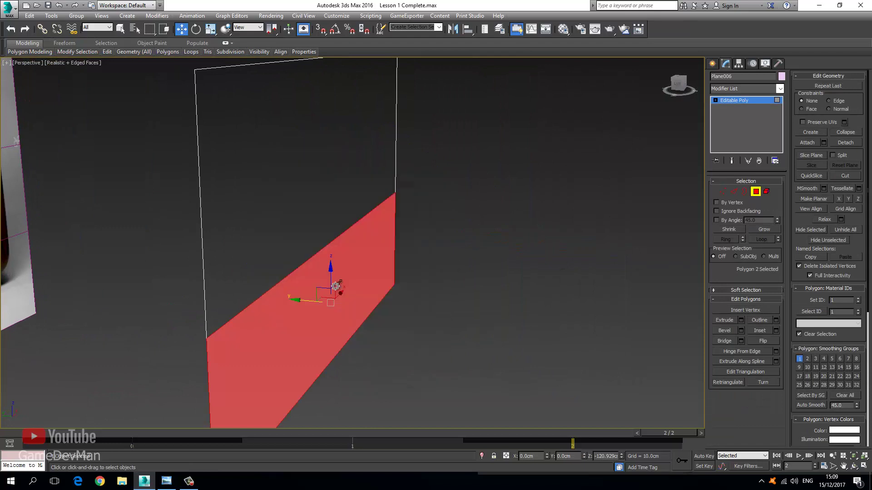
key(shift+e)
drag(335, 283, 346, 314)
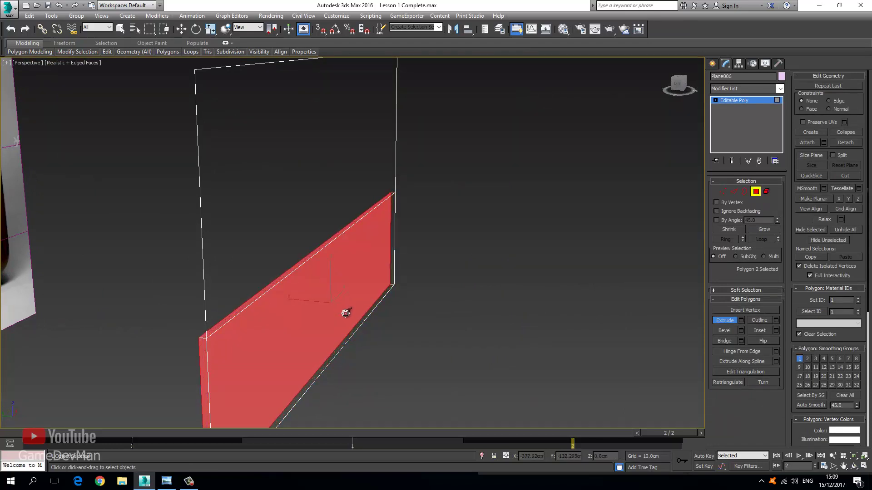
- Delete the extrusion's two end faces and its underside face, keeping the upper ledge, and return to object level
key(w)
click(398, 269)
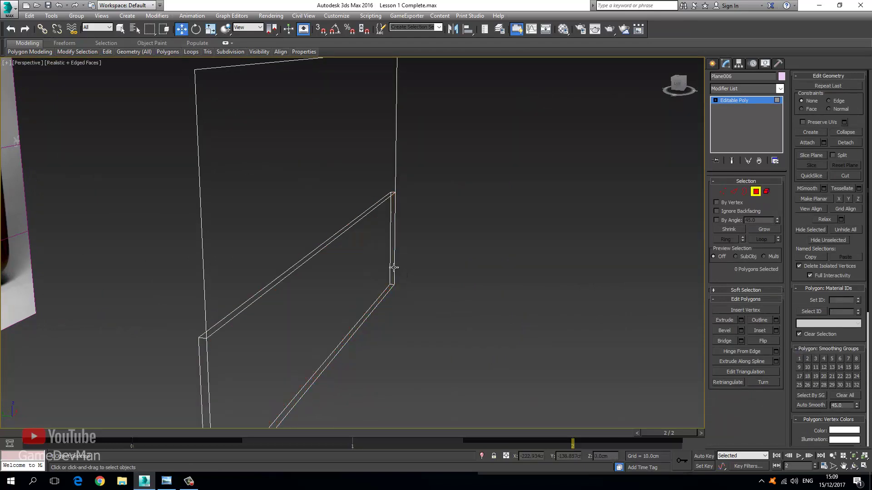
click(392, 284)
ctrl+click(388, 293)
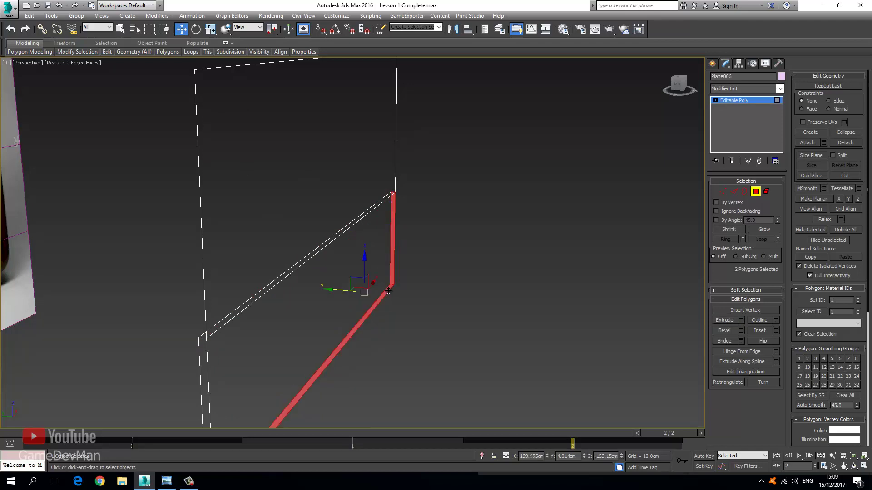
alt+middle_drag(268, 348, 255, 329)
ctrl+click(254, 330)
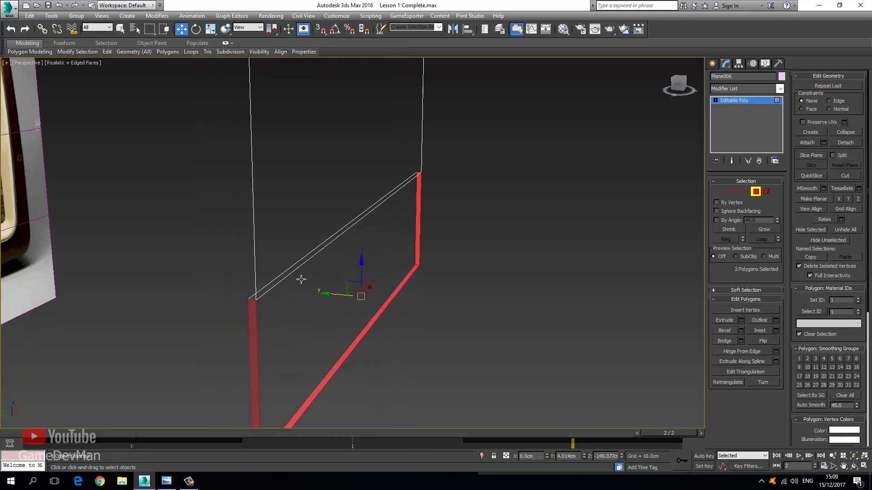
click(400, 251)
click(755, 191)
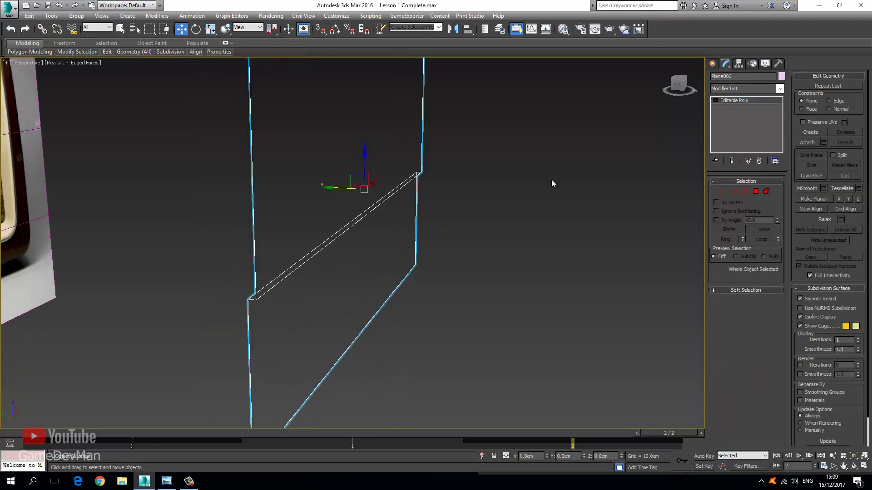
- Compare the front panel with the radio reference photo at frame 0, in the perspective and front views
middle_drag(438, 214, 430, 236)
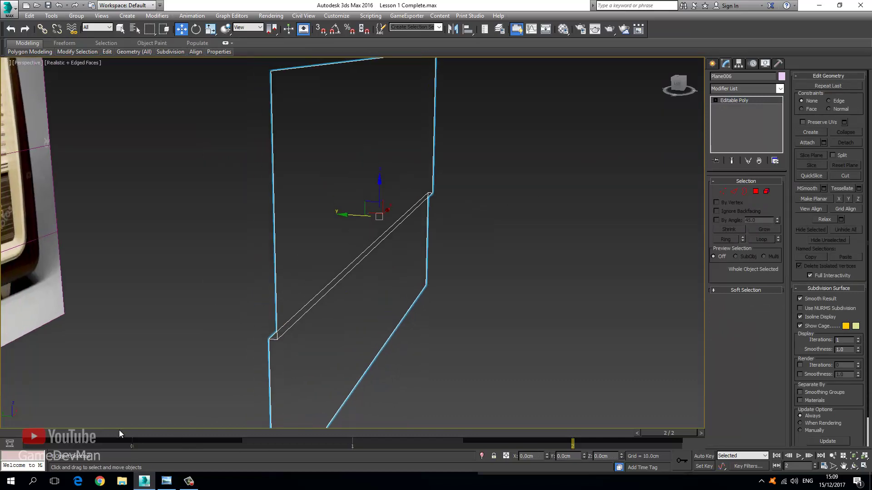
drag(58, 431, 10, 432)
middle_drag(264, 220, 330, 233)
scroll(381, 218, down, 5)
scroll(252, 236, up, 3)
scroll(411, 202, up, 4)
middle_drag(189, 200, 334, 225)
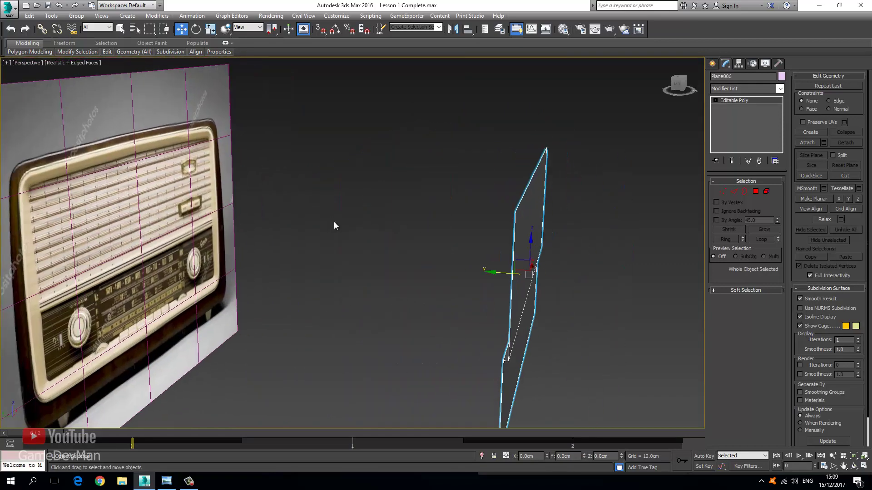
key(f)
scroll(378, 279, down, 3)
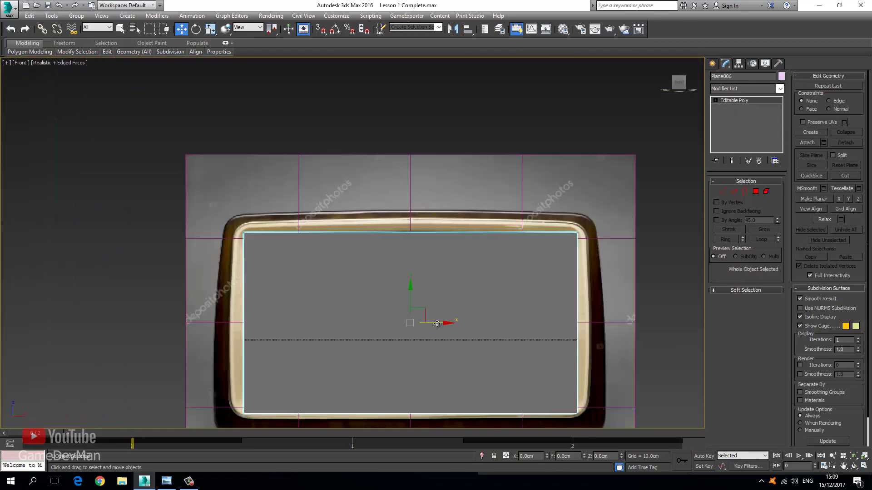
drag(437, 323, 541, 334)
key(ctrl+z)
middle_drag(380, 292, 394, 270)
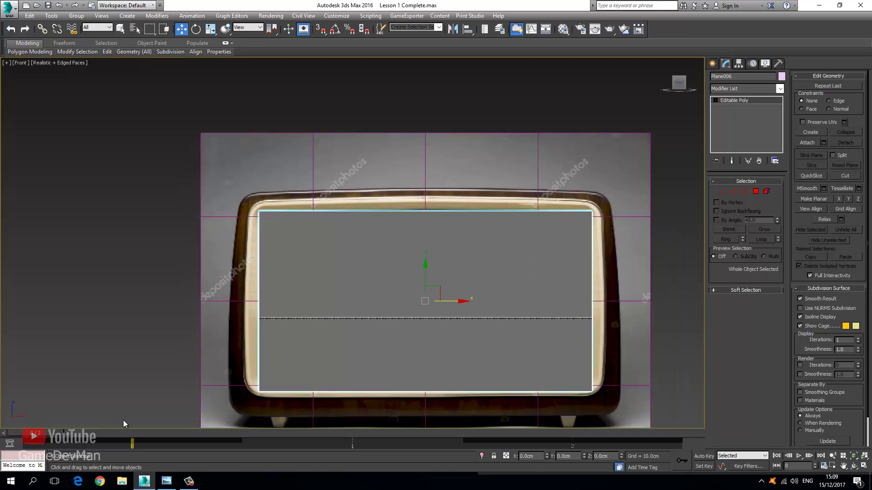
- Go to frame 2 and examine the grille's horizontal slats on the reference photo through the see-through panel
drag(45, 433, 667, 433)
scroll(305, 203, up, 5)
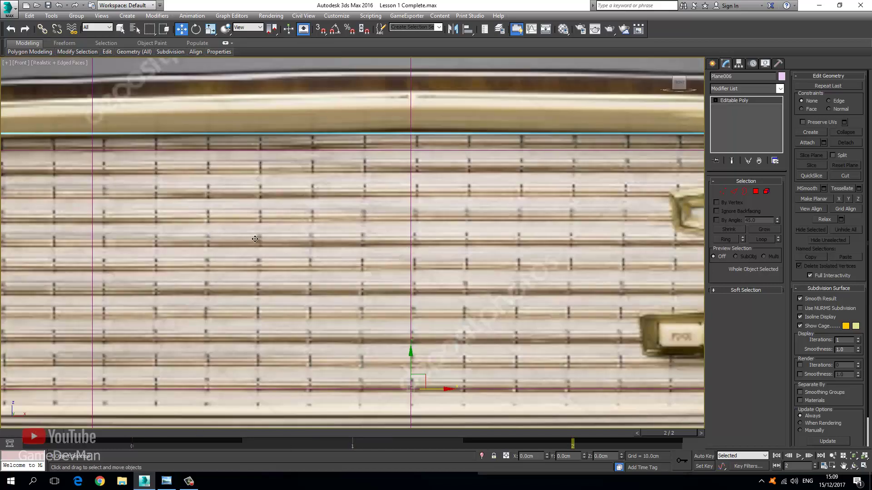
middle_drag(236, 226, 289, 241)
middle_drag(514, 254, 333, 232)
scroll(333, 232, down, 1)
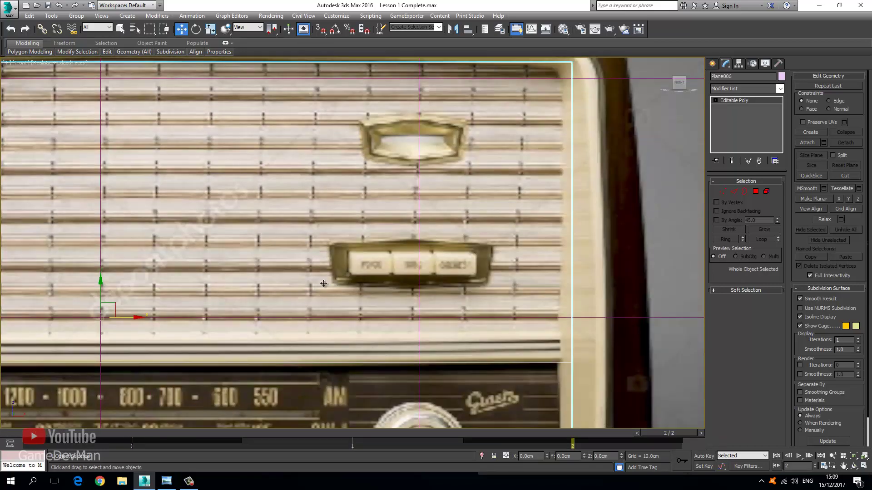
scroll(362, 228, up, 4)
scroll(387, 227, down, 4)
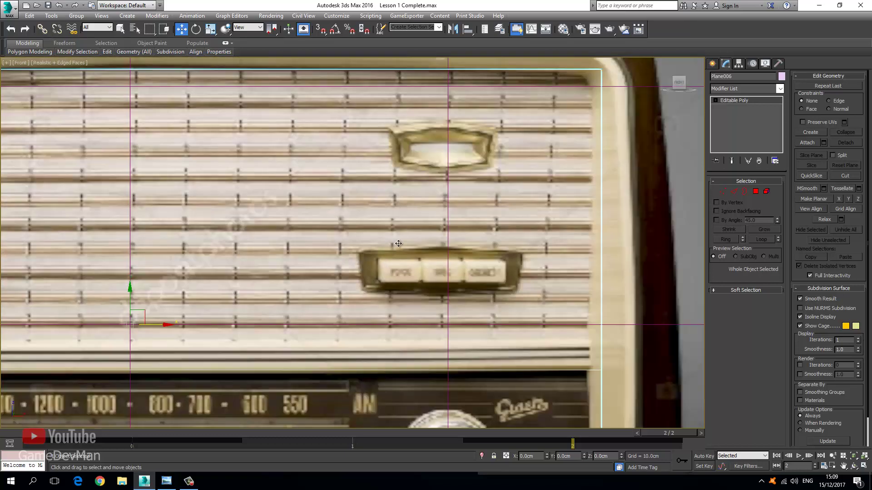
middle_drag(315, 144, 640, 172)
scroll(643, 182, down, 3)
- Connect the upper section's two vertical side edges with 15 evenly spaced horizontal edges
click(734, 191)
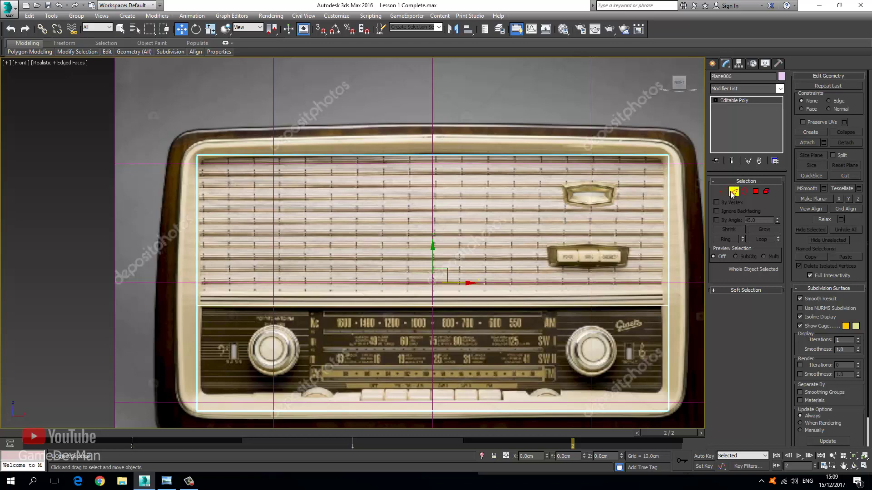
middle_drag(345, 199, 275, 199)
key(F3)
drag(70, 201, 739, 226)
key(F3)
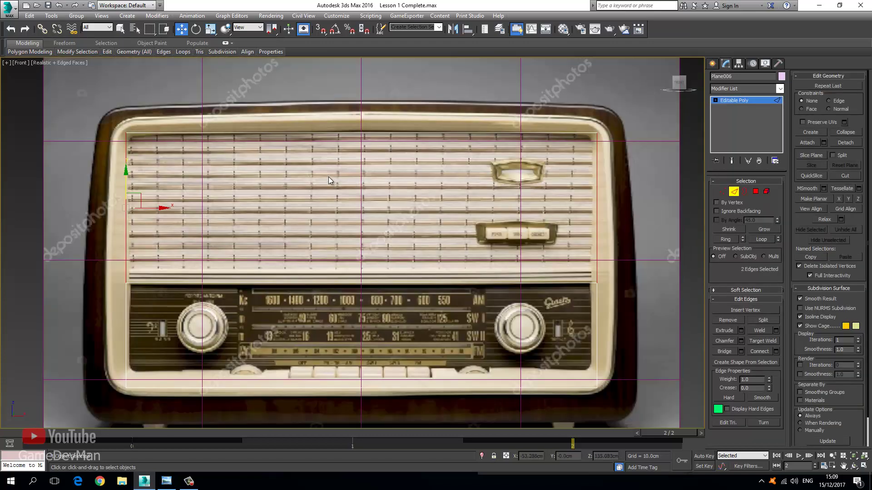
right_click(327, 175)
click(233, 208)
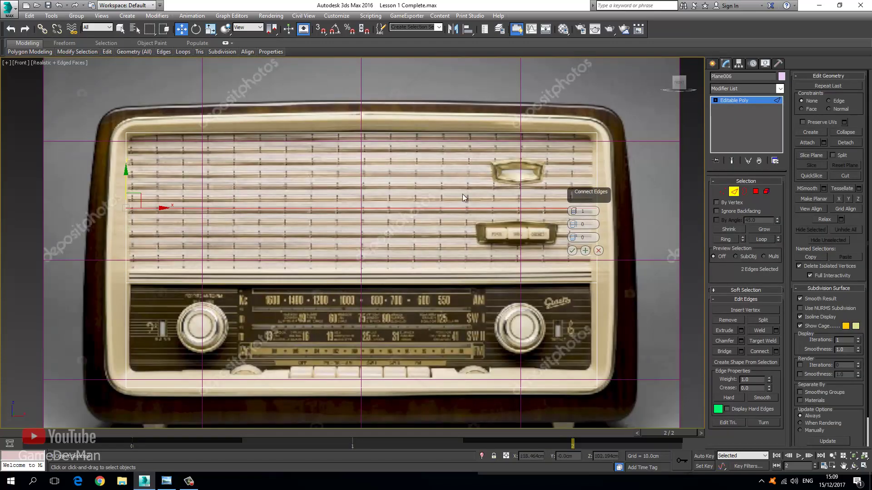
drag(575, 214, 571, 185)
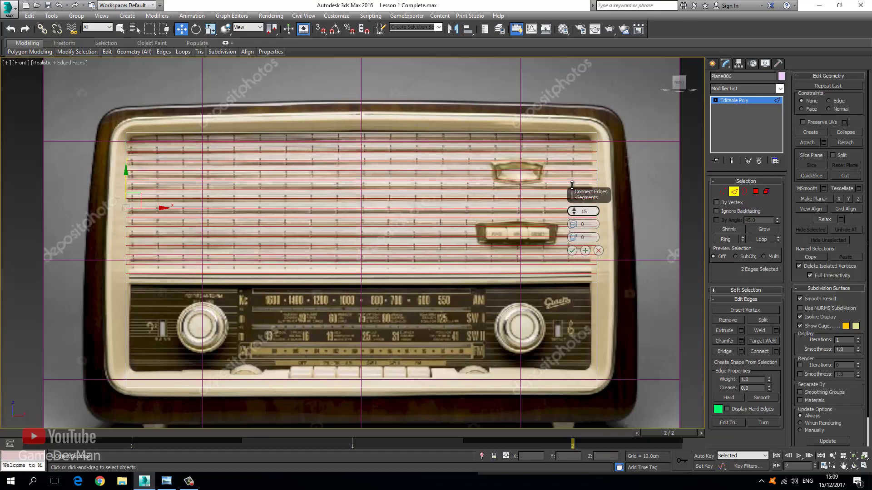
key(F4)
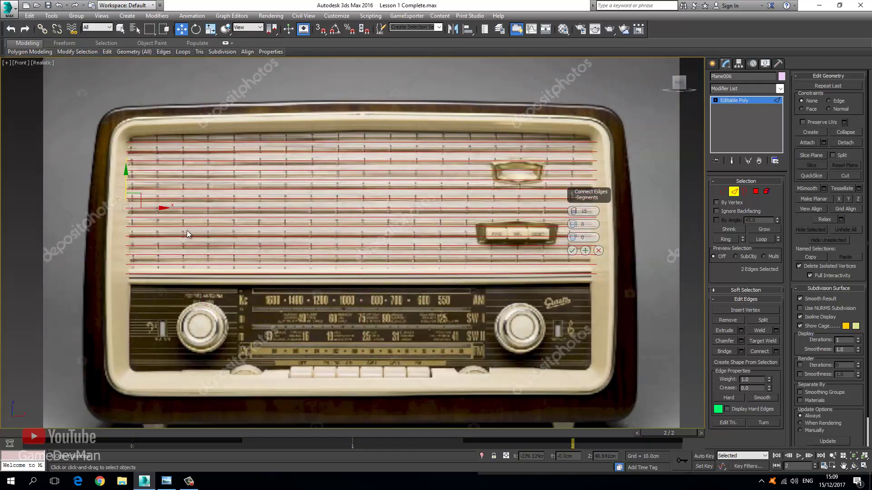
scroll(377, 232, up, 8)
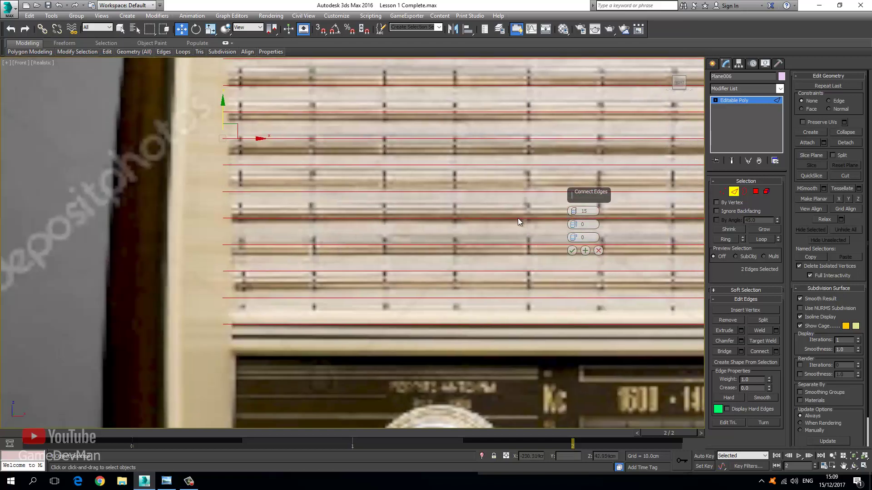
click(571, 251)
- In a shaded perspective view, extrude the 15 new edges by a height of about 5.18 cm to form grille ridges
key(z)
key(F3)
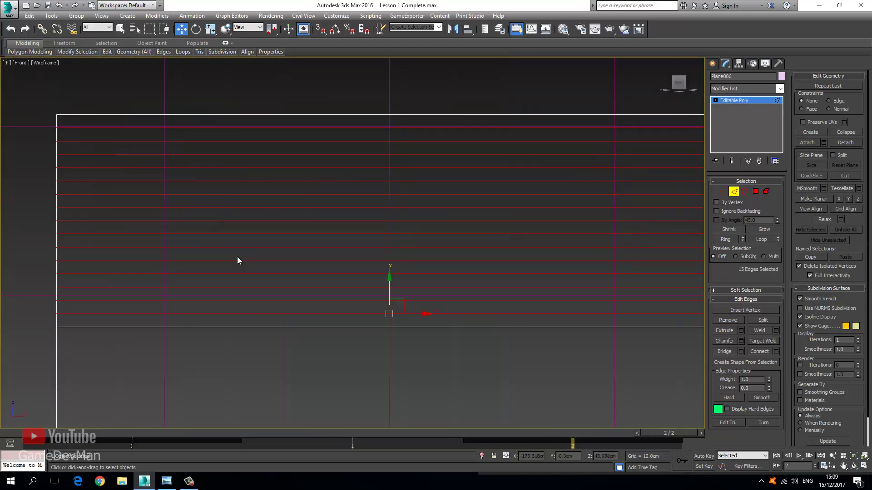
key(p)
middle_drag(193, 243, 274, 243)
scroll(273, 233, up, 2)
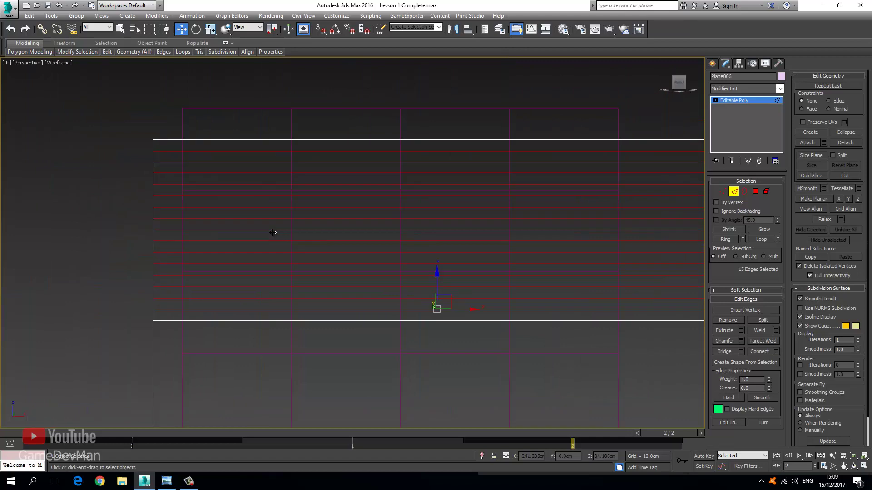
key(ctrl+r)
key(F3)
drag(287, 262, 350, 252)
key(F4)
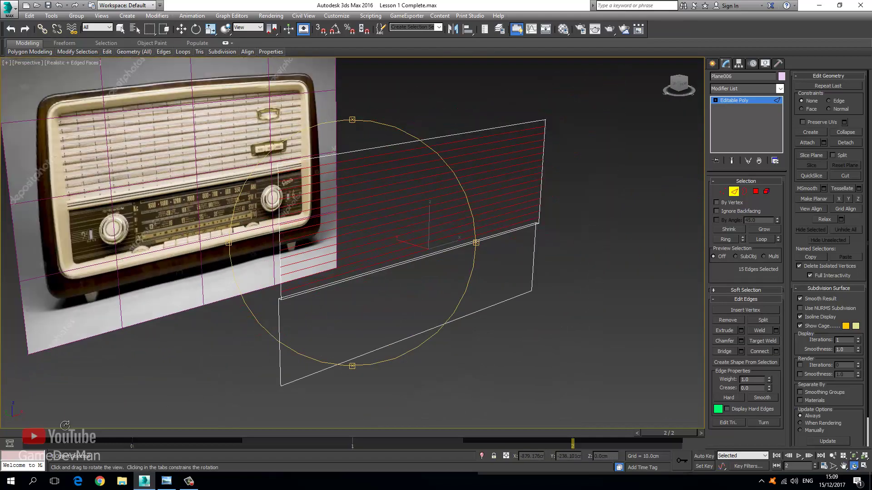
click(182, 30)
scroll(359, 195, up, 4)
right_click(335, 173)
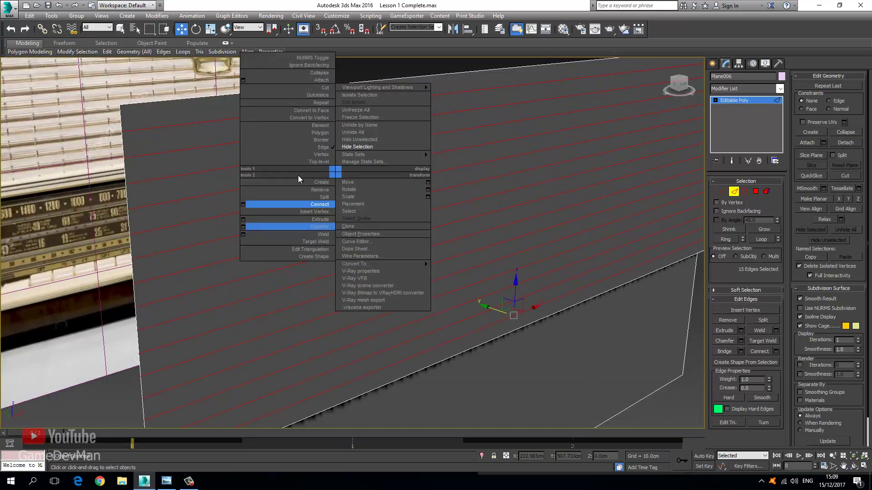
click(243, 221)
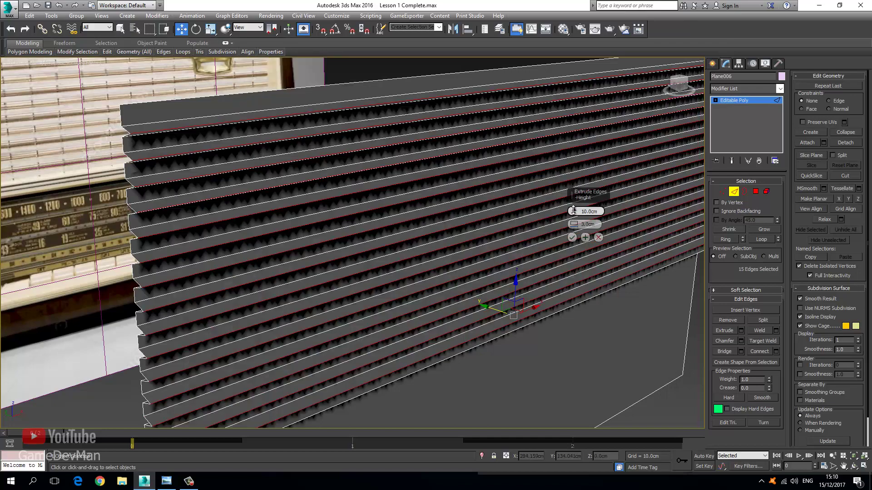
mouse_move(574, 211)
mouse_down()
mouse_move(574, 200)
mouse_move(574, 229)
mouse_move(574, 210)
mouse_up()
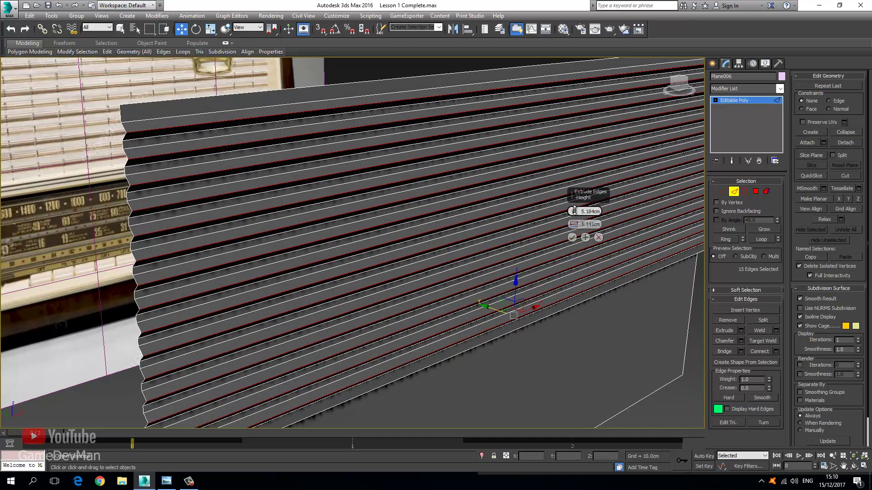
click(572, 237)
- Chamfer the extruded ridge edges with one segment and return to object level
click(741, 341)
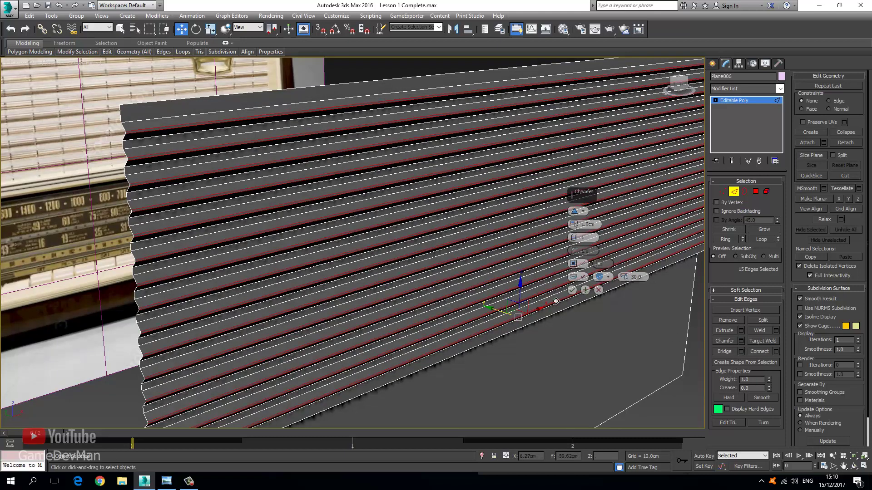
drag(576, 222, 575, 211)
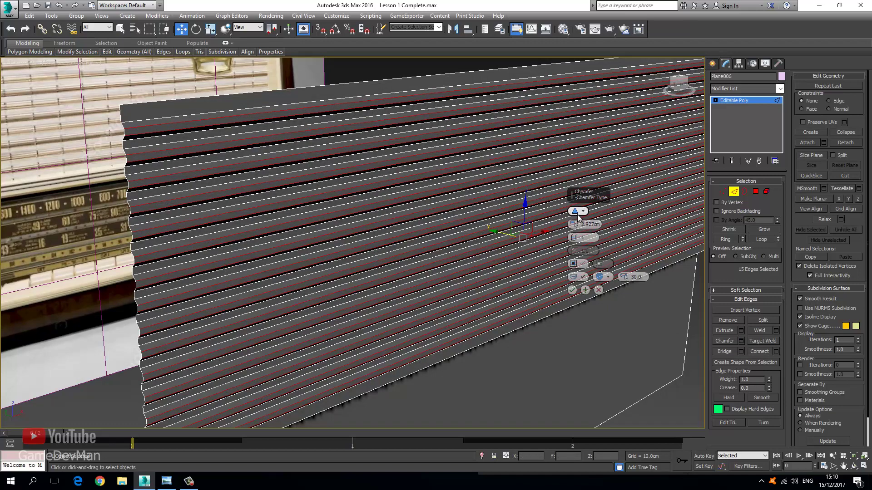
click(572, 290)
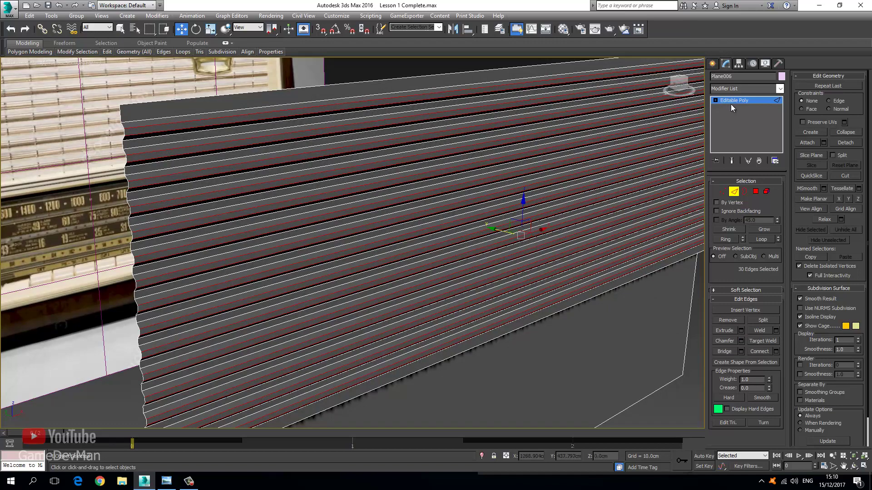
click(731, 105)
- Compare the ribbed upper section with the grille slats in the reference photo, from afar and close up
scroll(574, 166, down, 6)
middle_drag(459, 111, 476, 138)
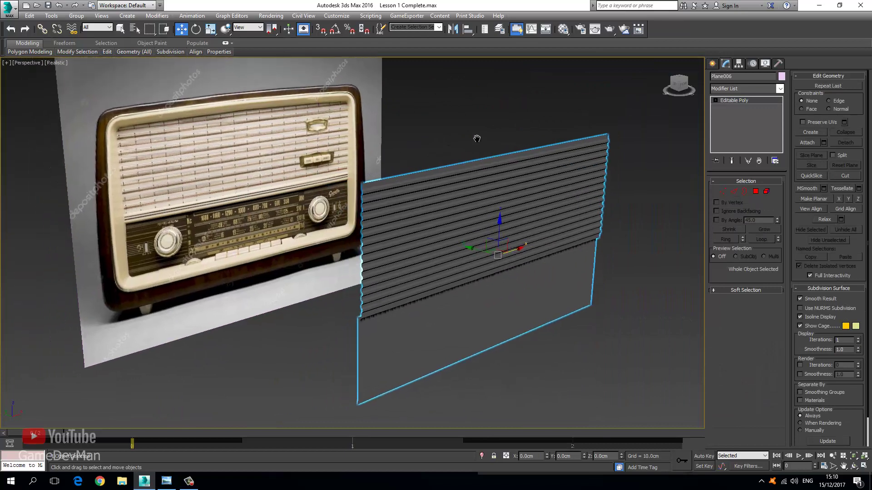
scroll(236, 187, up, 5)
scroll(282, 231, up, 2)
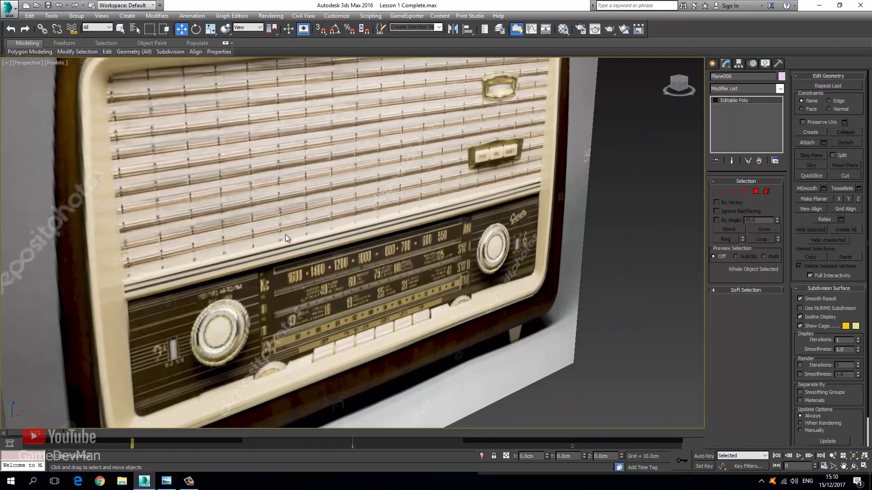
scroll(237, 162, down, 3)
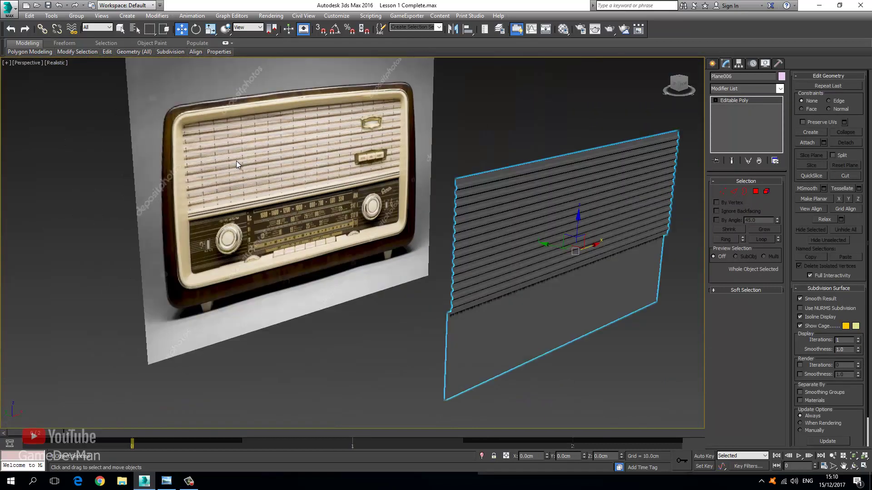
alt+middle_drag(236, 161, 272, 164)
scroll(360, 165, up, 6)
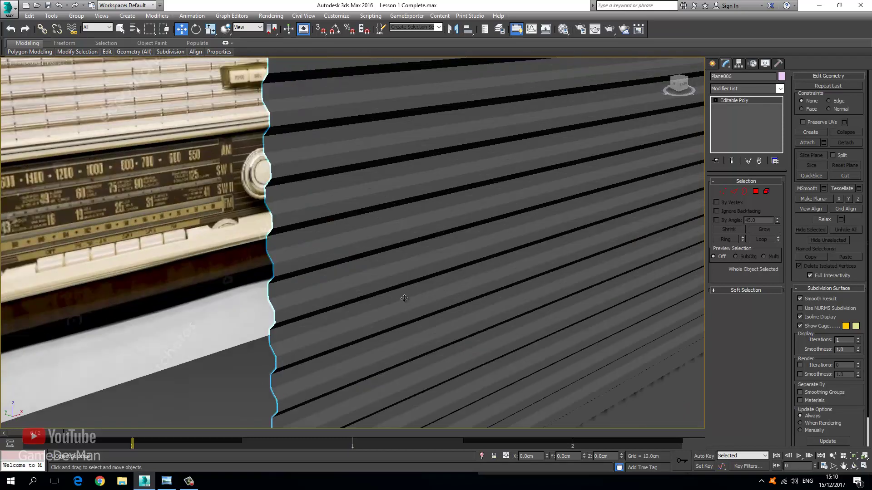
scroll(325, 200, down, 6)
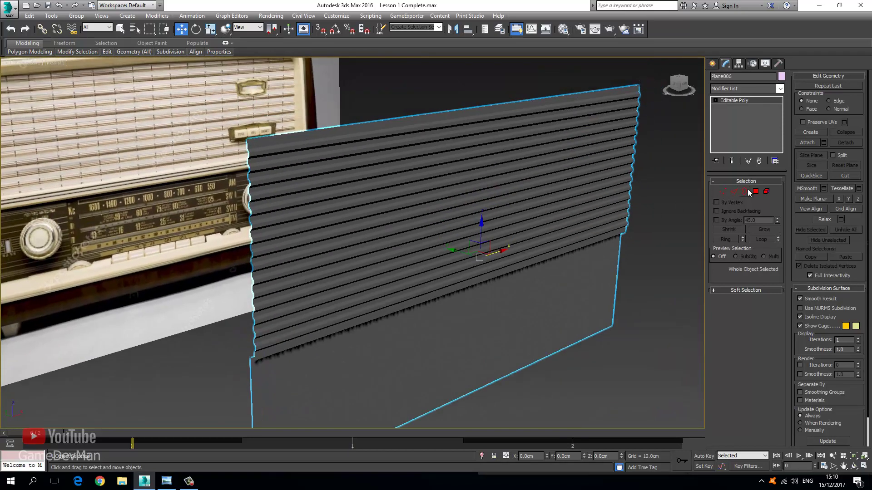
- Auto-smooth all polygons of the panel with a threshold of 45, leave polygon level and deselect the panel
click(755, 191)
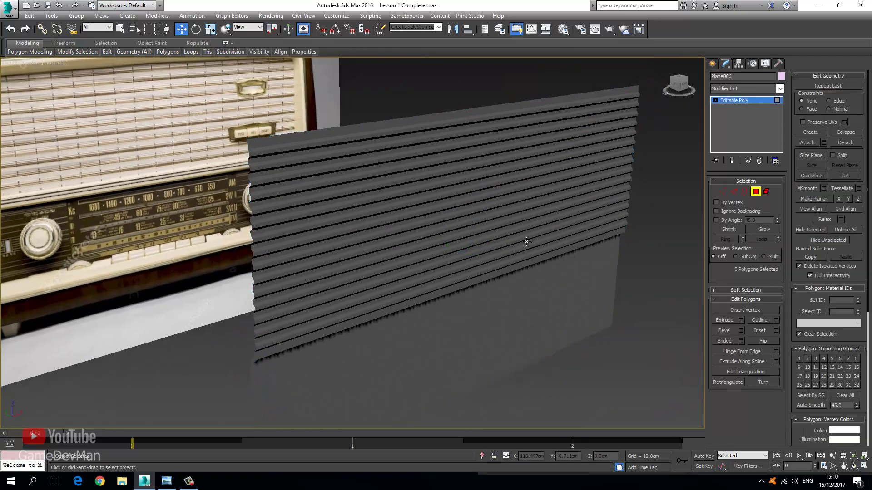
key(ctrl+a)
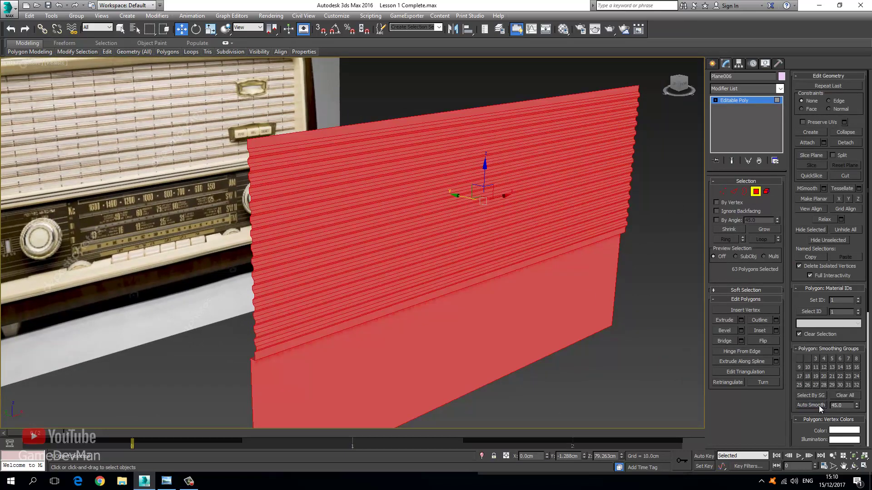
click(737, 102)
click(680, 170)
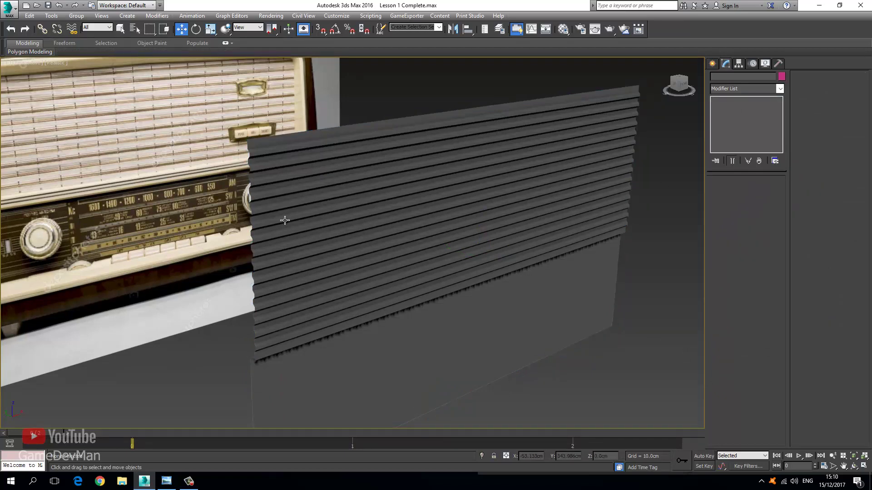
- Reselect the panel, return to its polygon selection and clear the smoothing groups of all polygons
scroll(284, 220, up, 5)
click(259, 224)
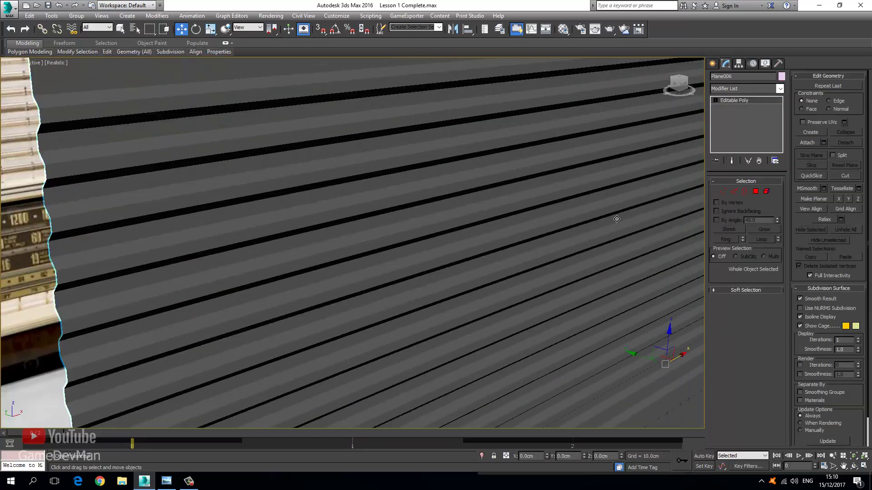
click(755, 191)
key(shift+z)
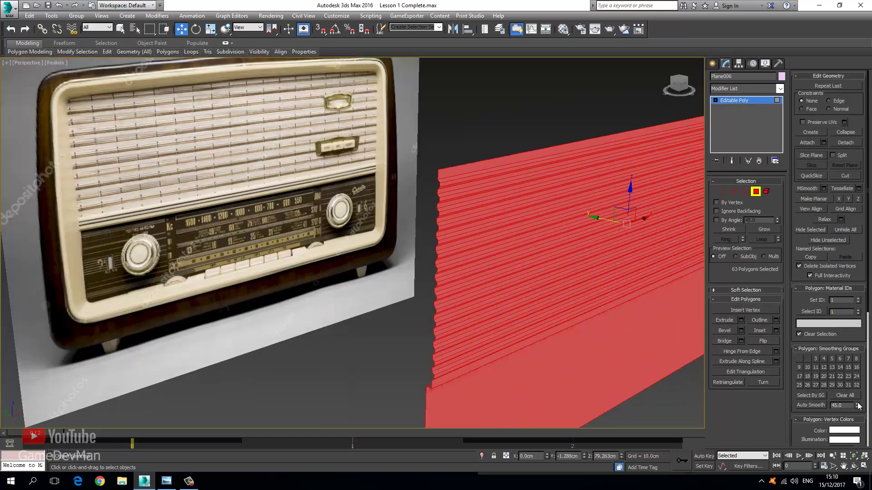
middle_drag(684, 330, 563, 278)
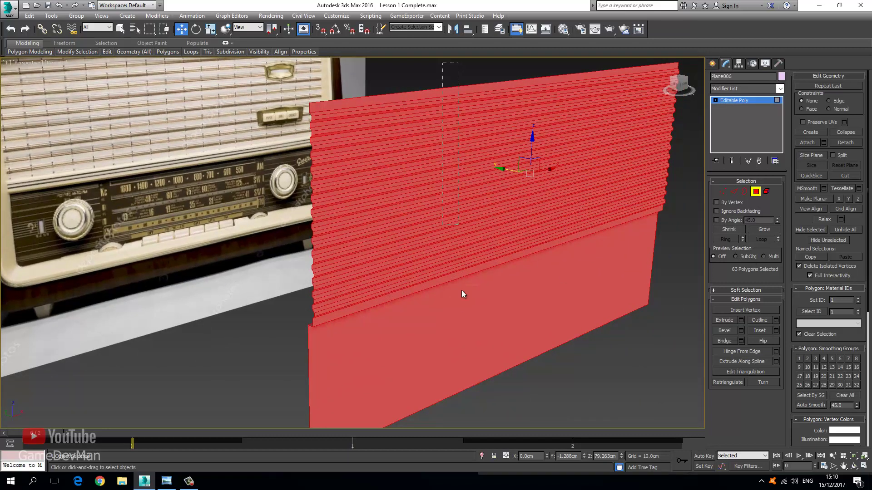
- Remove the lower section and ledge from the polygon selection and put the remaining ribbed polygons in smoothing group 1
alt+click(467, 322)
scroll(470, 313, up, 6)
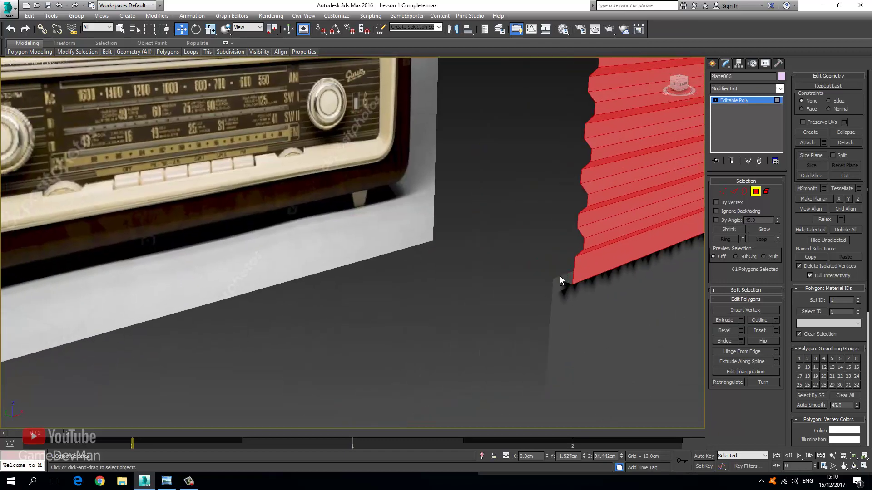
middle_drag(605, 272, 277, 254)
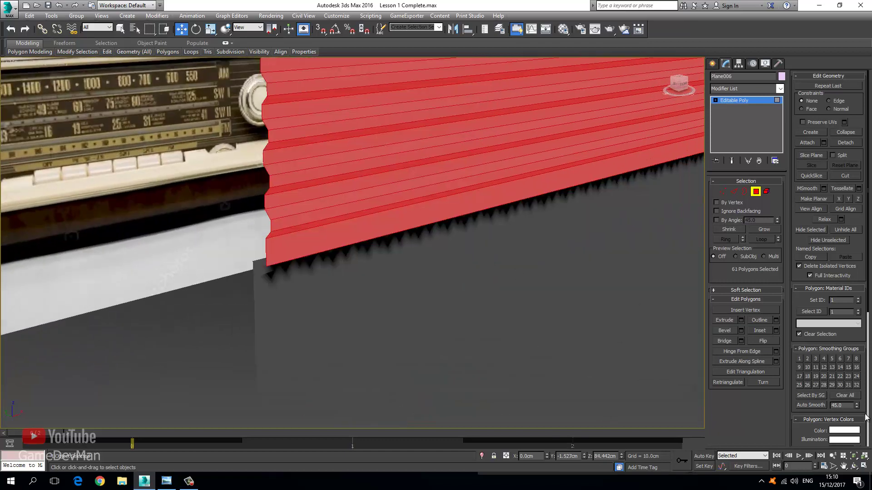
click(845, 396)
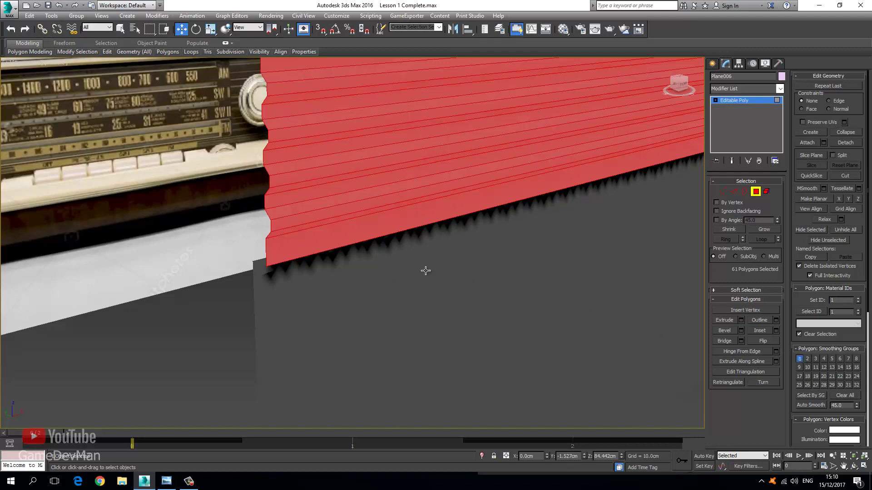
- Clear the narrow ledge polygon's smoothing groups, put the lower front polygon in smoothing group 1 and return to object level
scroll(334, 275, up, 3)
click(389, 274)
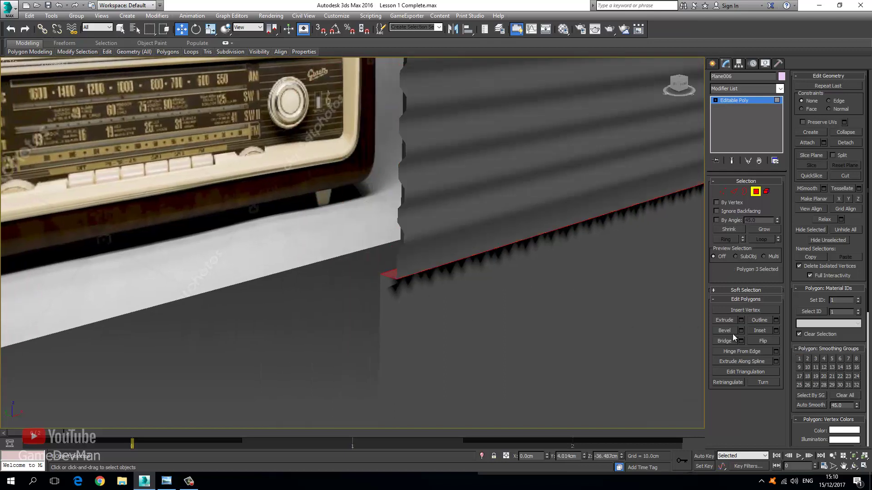
click(838, 395)
click(658, 370)
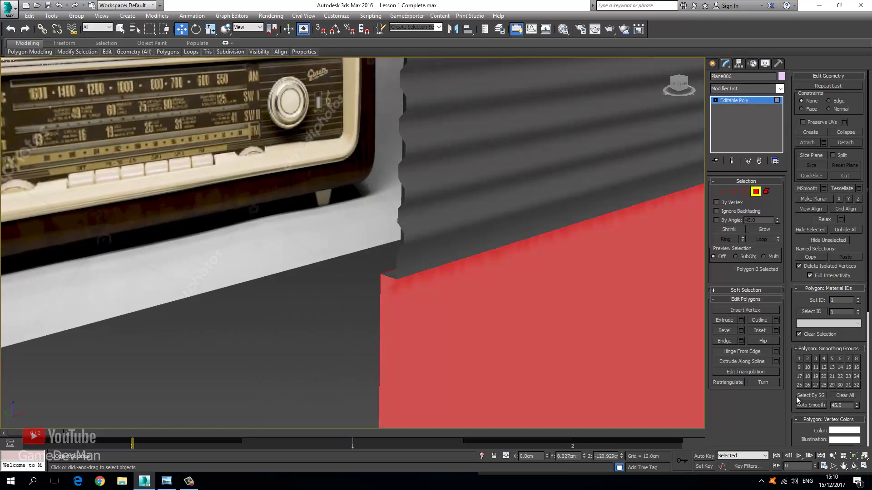
click(844, 394)
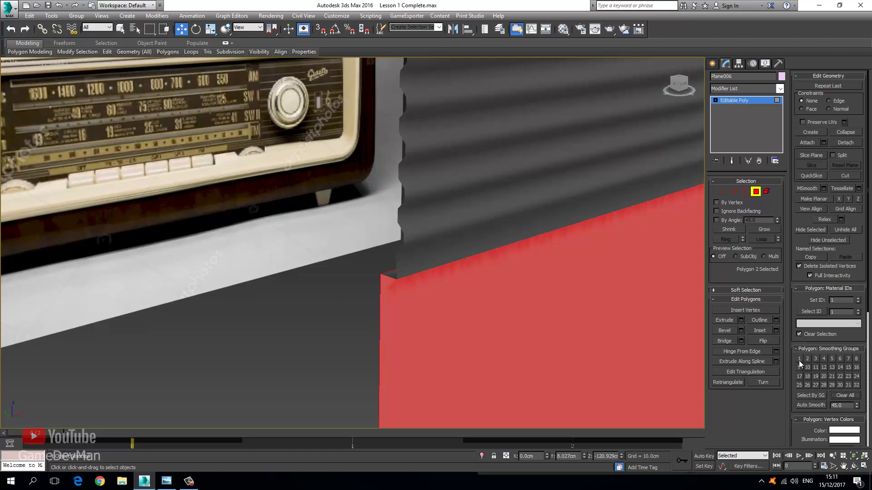
click(722, 103)
- Check the smoothed panel from several distances, deselect it and unhide all objects, including the radio cabinet
scroll(388, 235, down, 5)
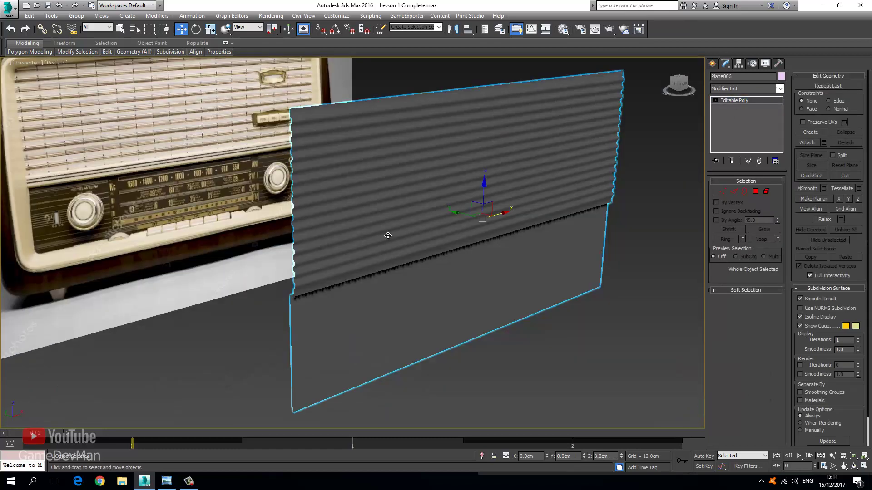
click(584, 187)
middle_drag(278, 196, 273, 213)
scroll(377, 232, up, 3)
click(389, 237)
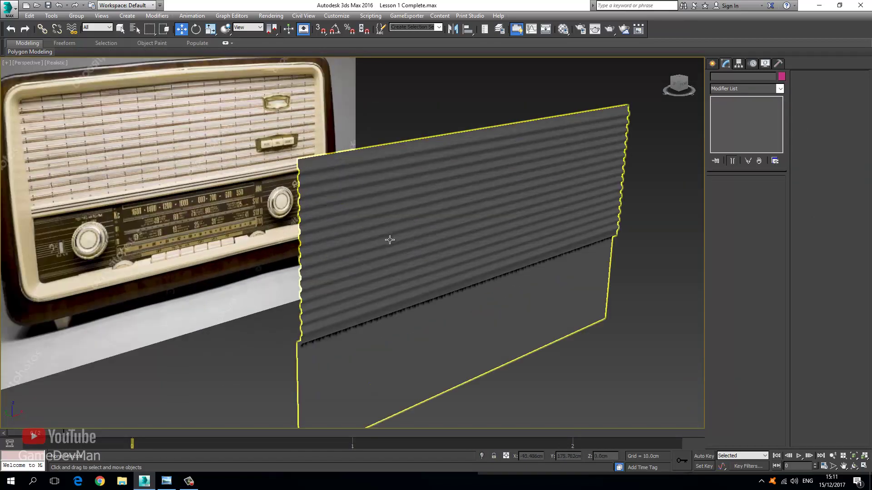
scroll(287, 221, down, 5)
click(478, 235)
right_click(522, 215)
click(541, 176)
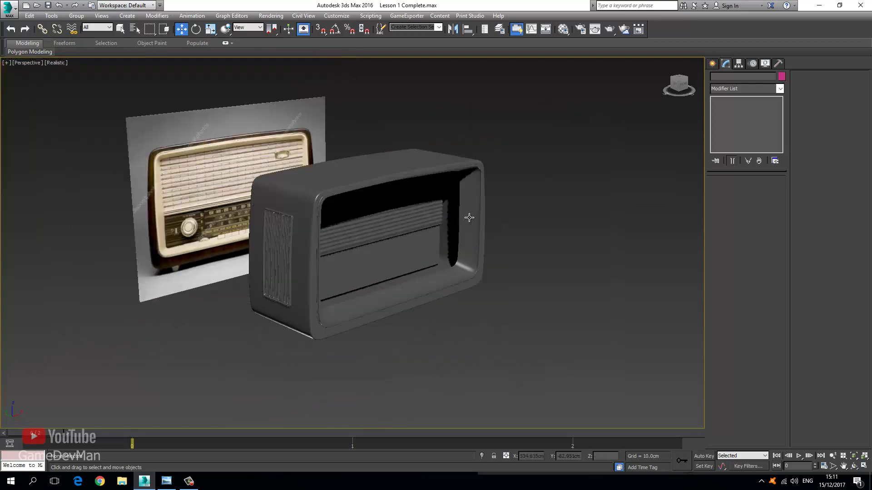
- Move the front panel forward along Y to about -110.73 cm, inside the cabinet opening, and deselect it
scroll(420, 248, up, 3)
click(419, 251)
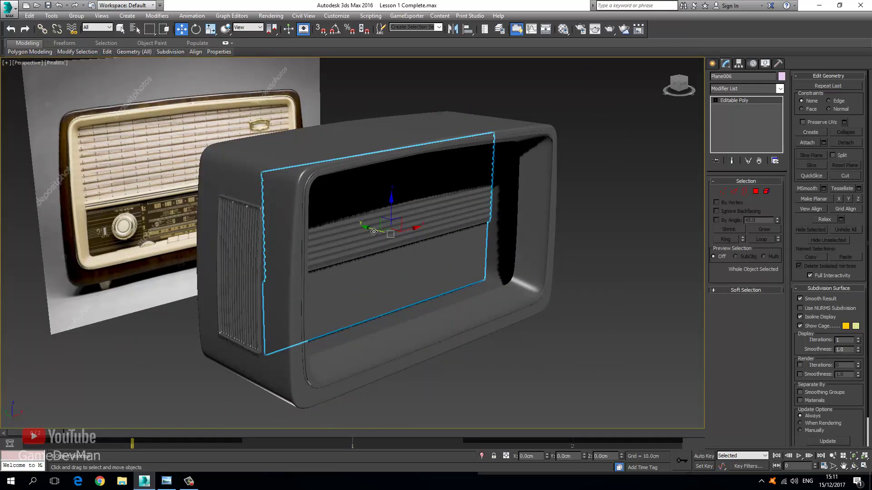
drag(374, 232, 407, 244)
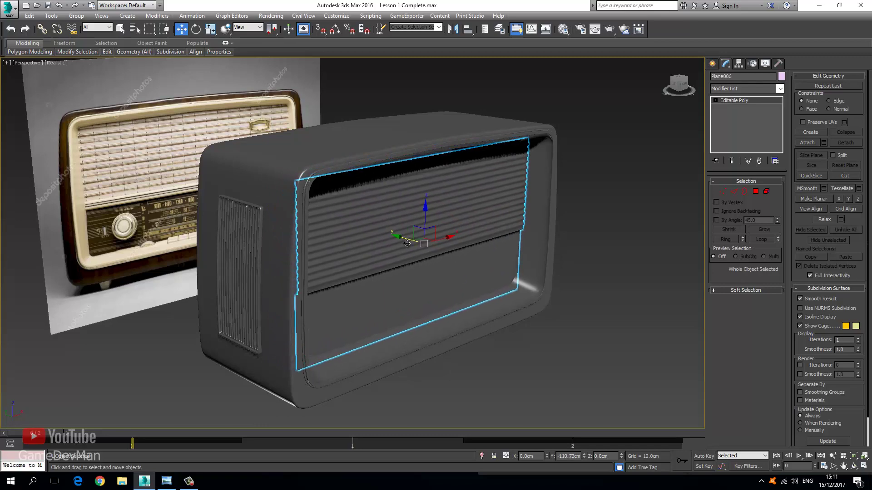
click(614, 235)
middle_drag(359, 261, 325, 230)
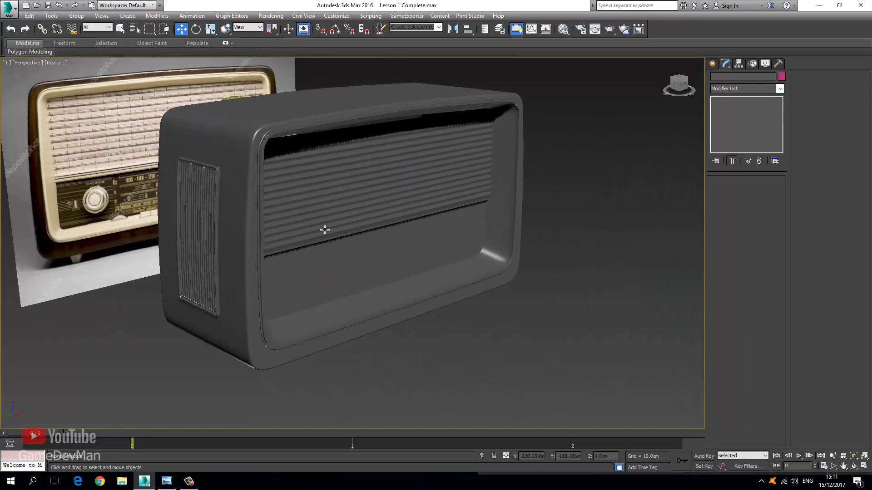
- Move the panel's lower front polygon slightly back along Y to about -105.4 cm and return to object level
scroll(369, 269, up, 3)
click(336, 256)
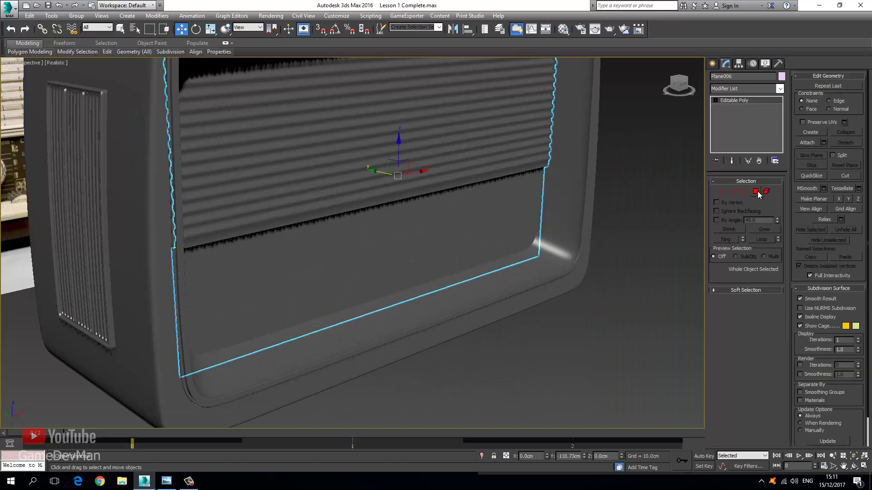
click(755, 191)
scroll(382, 242, up, 4)
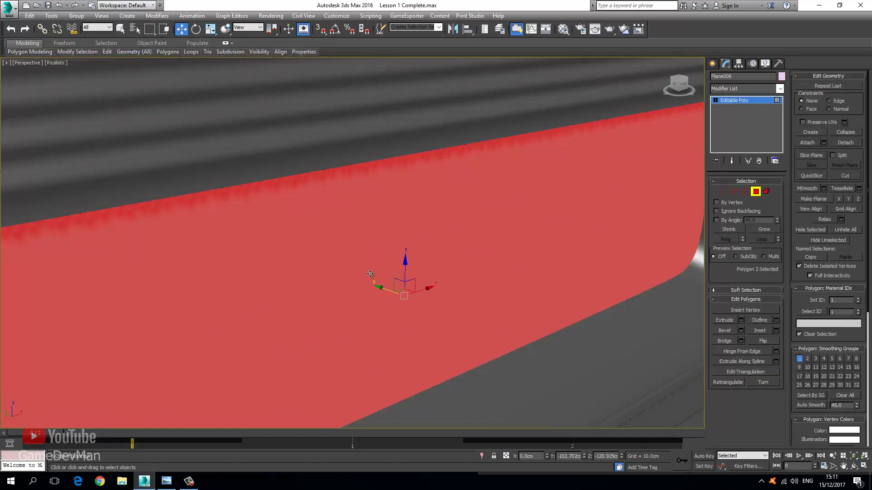
alt+middle_drag(366, 229, 219, 63)
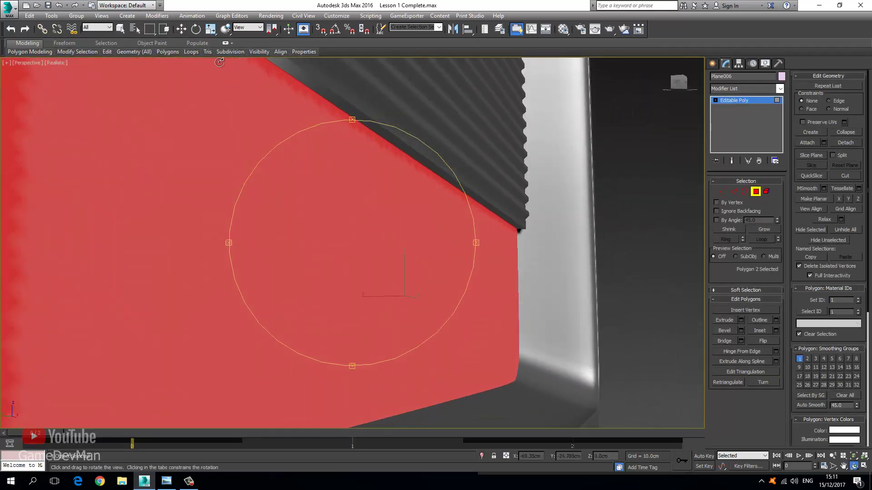
click(181, 29)
drag(381, 297, 390, 299)
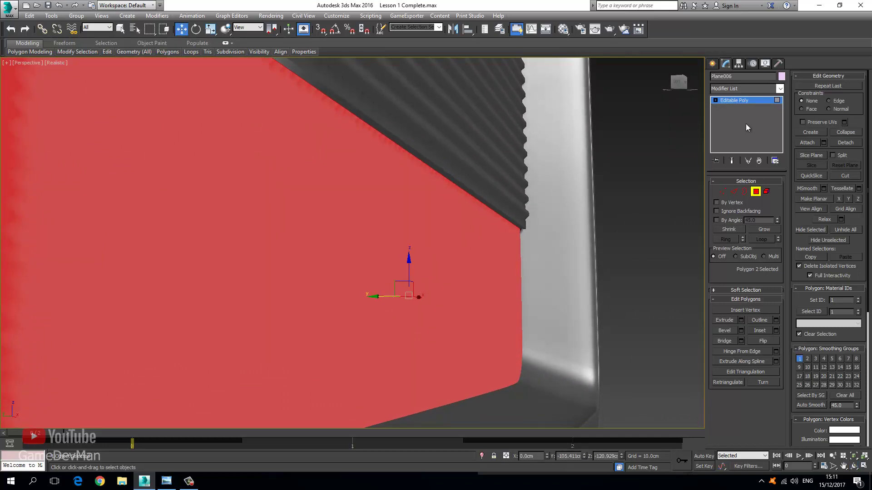
click(740, 101)
scroll(623, 189, down, 5)
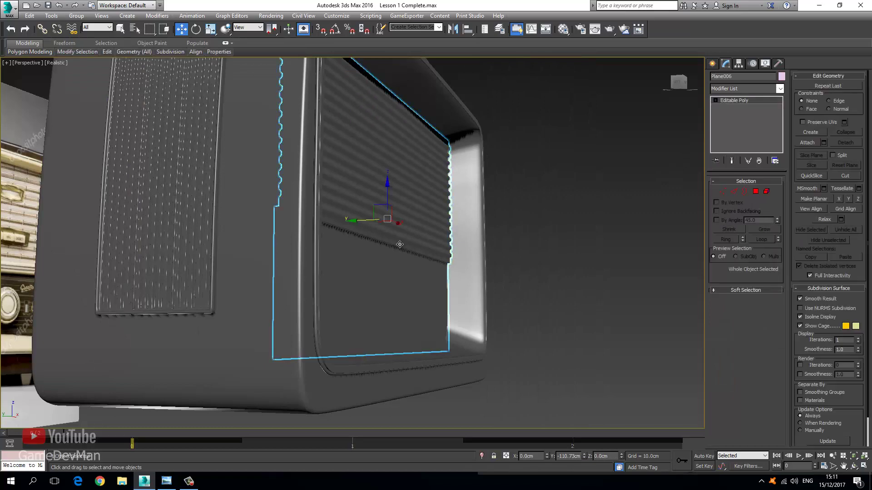
key(m)
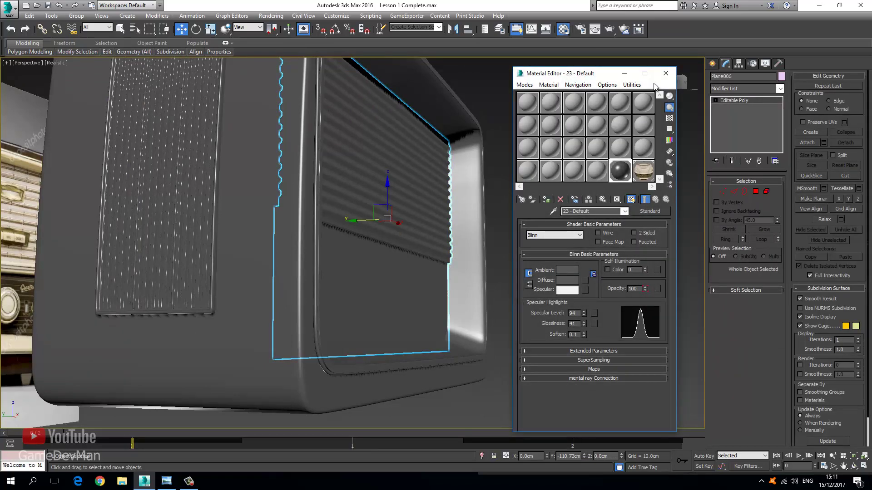
click(665, 73)
click(567, 316)
- Compare the cabinet and panel with the reference photo, examining the grille, the dial section and the surrounding frame
scroll(566, 316, down, 8)
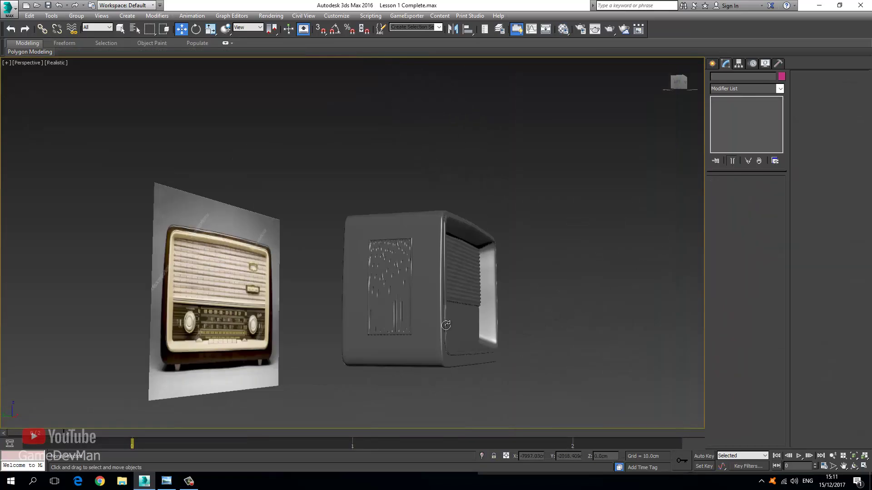
key(ctrl+r)
drag(446, 325, 241, 318)
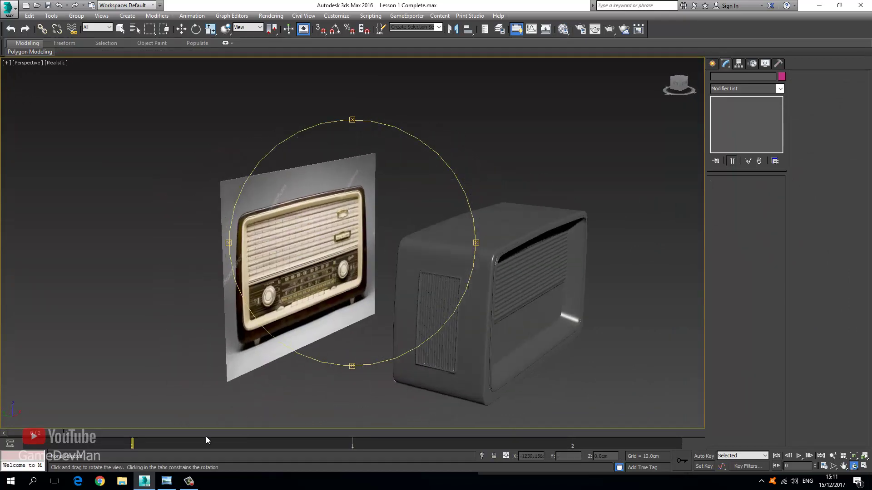
click(166, 481)
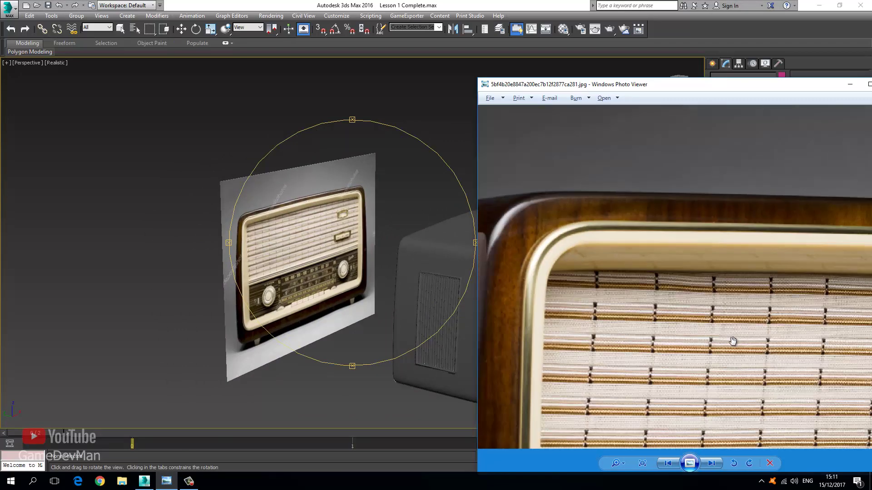
drag(696, 88, 370, 72)
scroll(430, 291, down, 3)
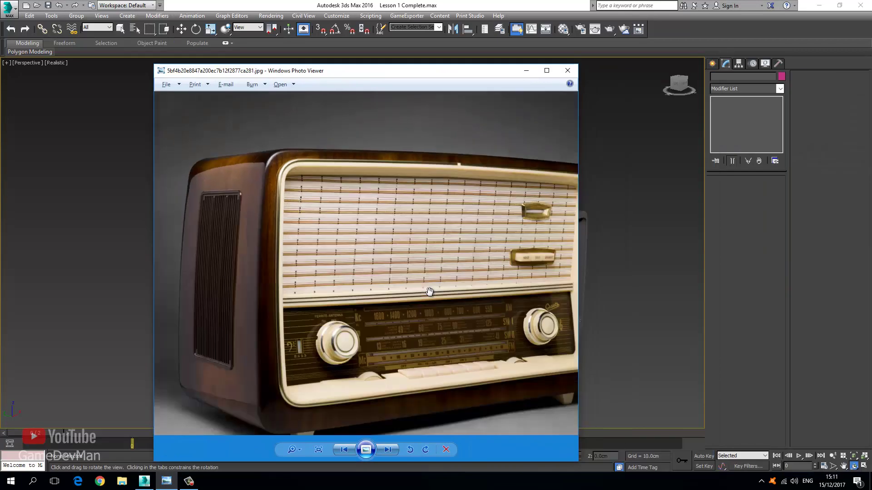
scroll(429, 291, down, 2)
scroll(508, 195, up, 4)
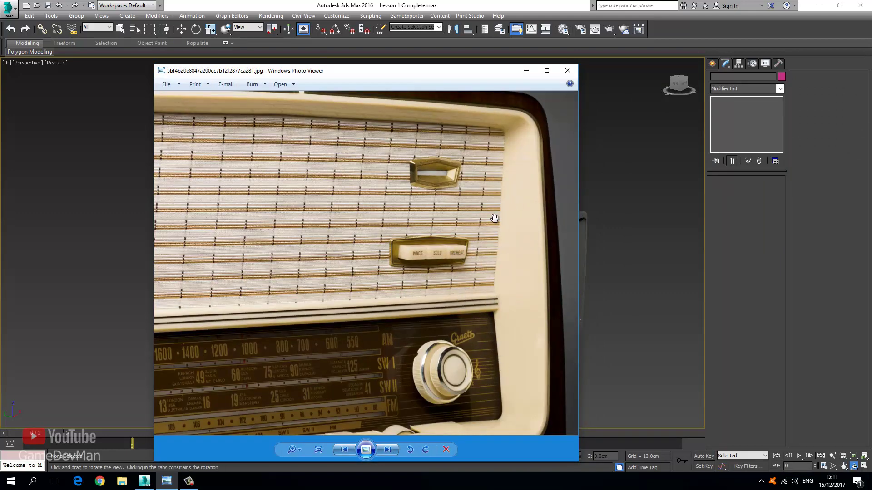
mouse_move(490, 204)
mouse_down()
mouse_move(512, 196)
mouse_move(488, 218)
mouse_up()
click(84, 252)
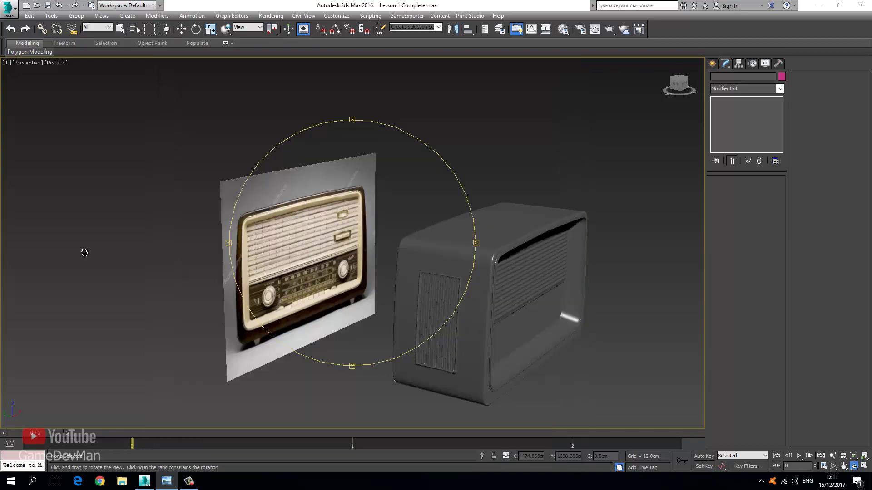
- Select the front panel, enter its vertex level and show it in a wireframe Left view
click(181, 29)
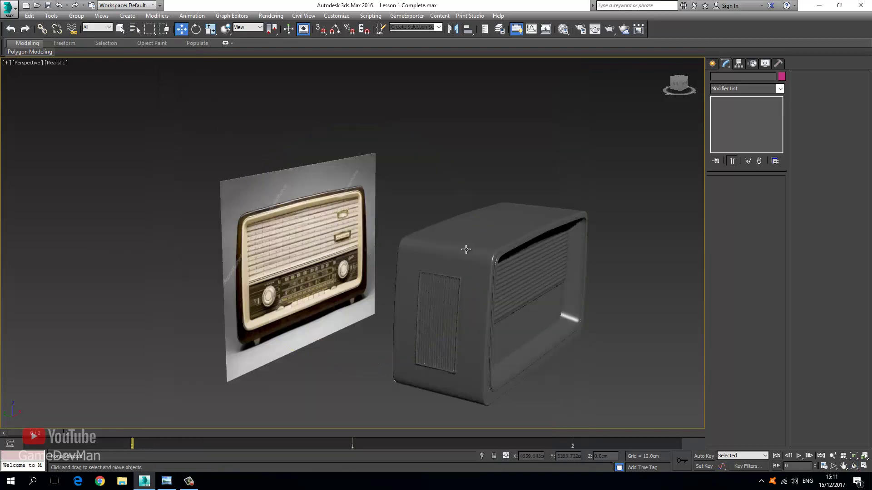
click(555, 264)
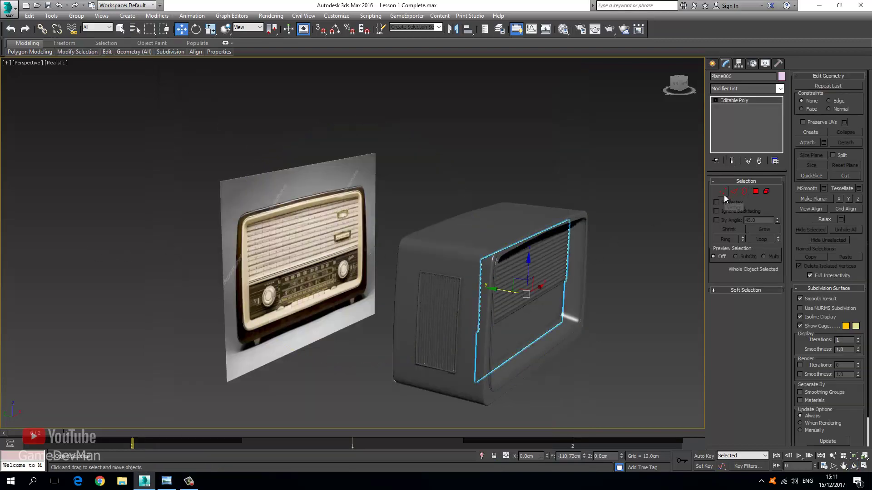
click(723, 191)
key(l)
key(z)
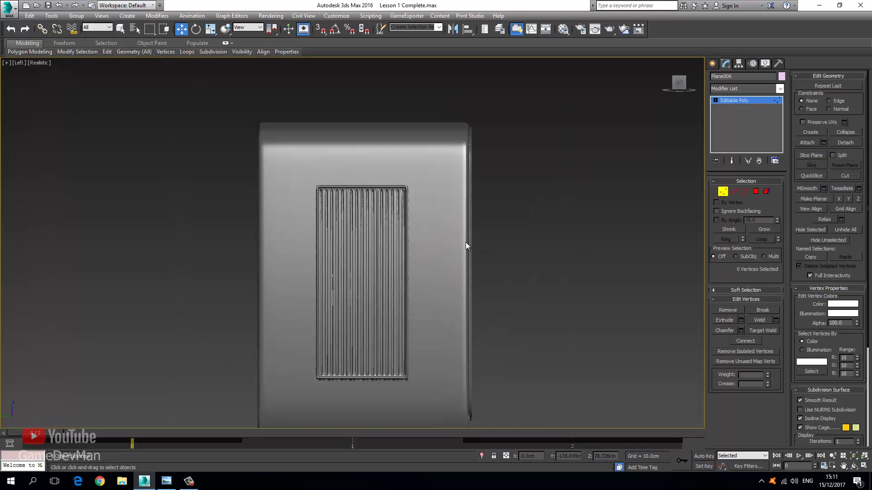
key(F3)
- Move the panel's two bottom vertices forward to Y about -125.5 cm to slant the lower dial section
middle_drag(457, 395, 363, 301)
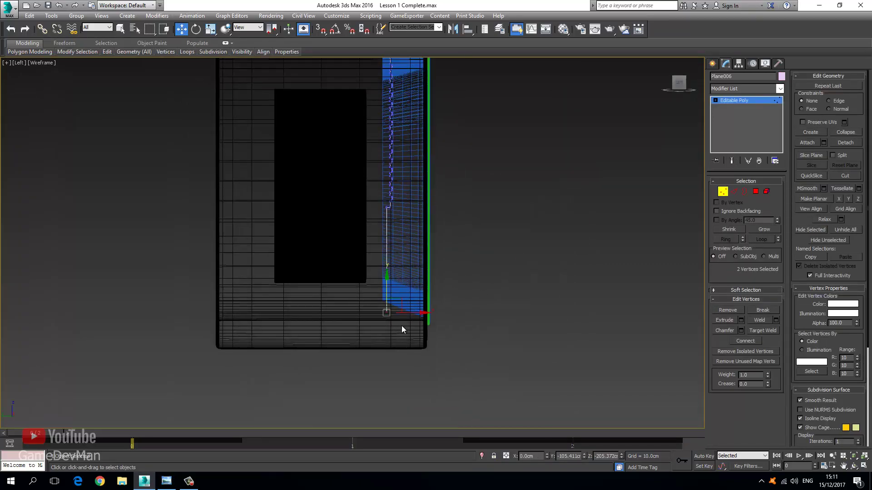
scroll(402, 325, up, 4)
drag(381, 292, 418, 304)
middle_drag(359, 196, 352, 302)
scroll(352, 302, down, 2)
middle_drag(363, 248, 361, 289)
scroll(337, 264, down, 2)
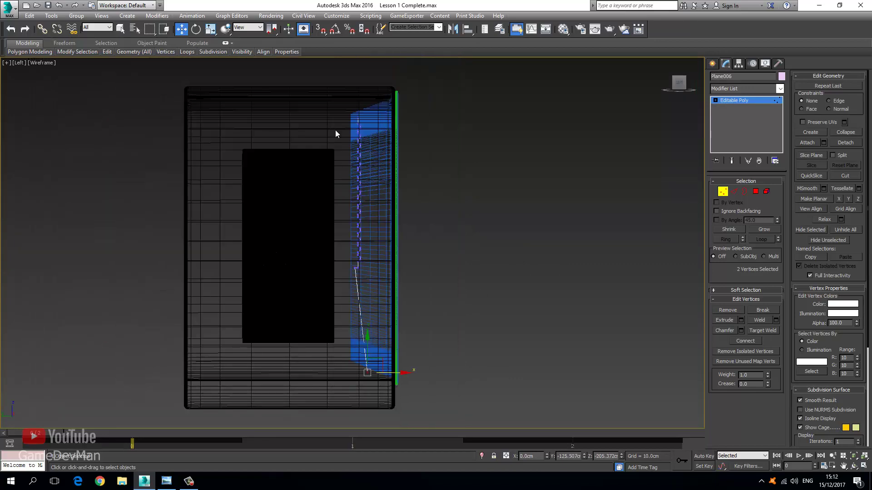
- Rotate all vertices of the upper grille section about 2.4 degrees around X, leave vertex level and deselect the panel
drag(393, 284, 397, 249)
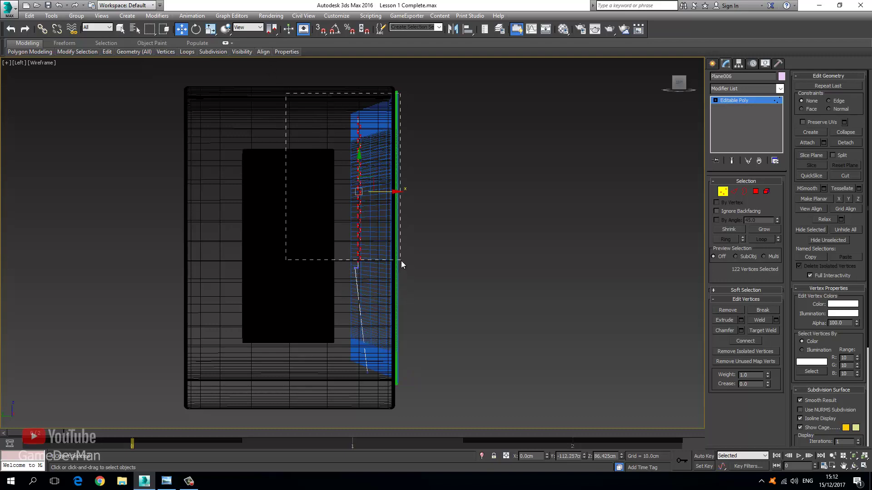
drag(401, 261, 404, 273)
click(197, 30)
drag(400, 208, 402, 209)
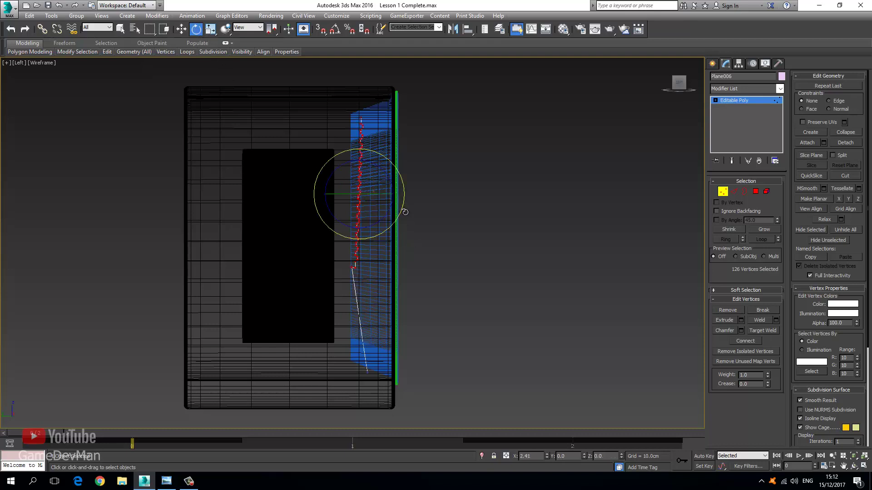
drag(405, 212, 405, 211)
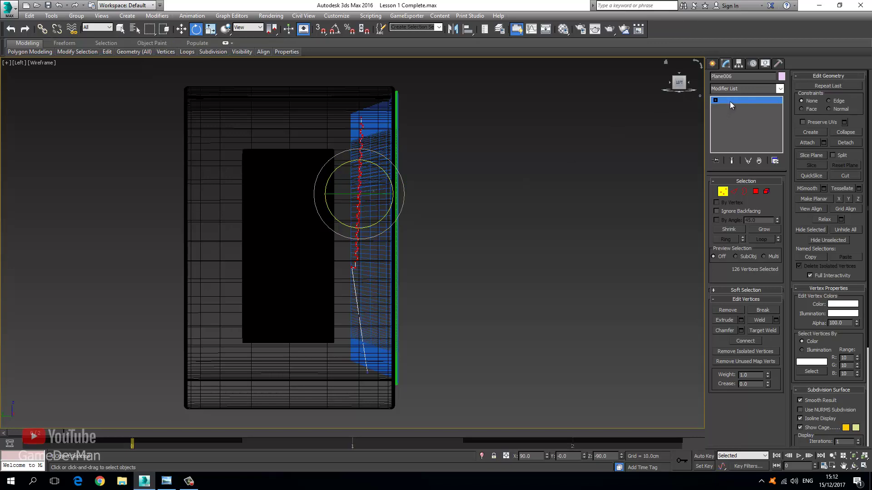
click(524, 202)
- Return to a shaded perspective view of the whole radio with edged faces displayed and the Move tool active
key(p)
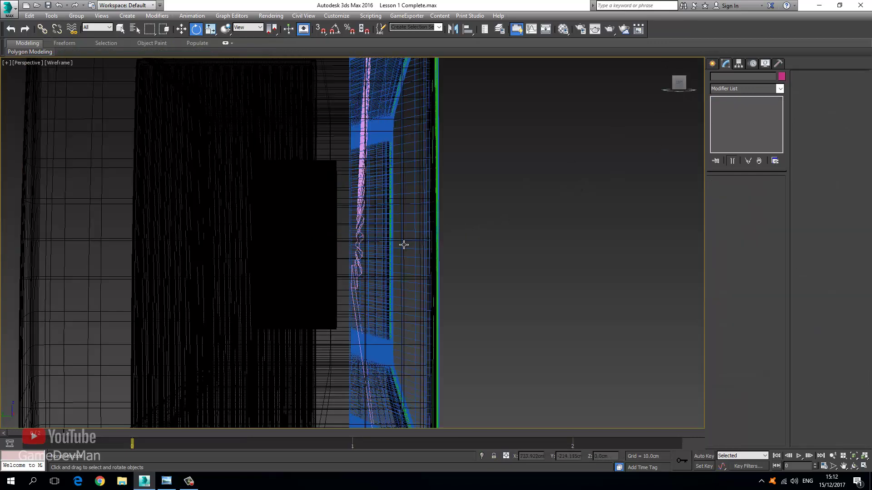
scroll(403, 244, down, 5)
mouse_move(405, 302)
alt+middle_down()
mouse_move(389, 241)
mouse_move(355, 253)
mouse_move(386, 250)
mouse_move(302, 205)
alt+middle_up()
key(F3)
scroll(370, 256, up, 5)
key(F4)
scroll(302, 204, down, 10)
key(w)
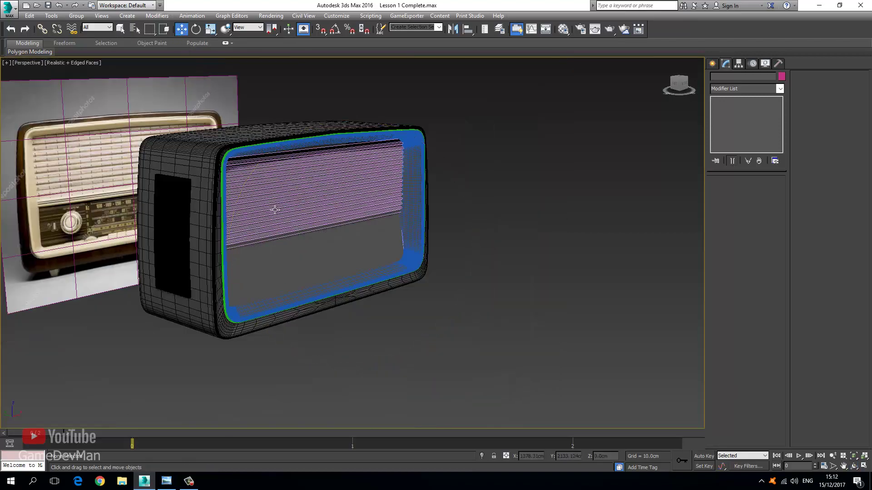
- Set the ribbed front panel's object color to black, deselect it and turn off the edged faces display
click(302, 204)
click(781, 76)
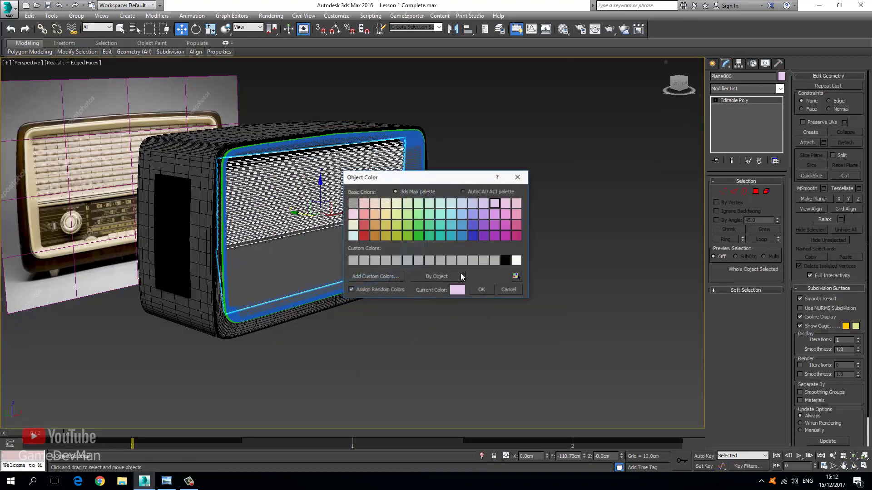
click(502, 260)
click(479, 288)
click(473, 302)
key(F4)
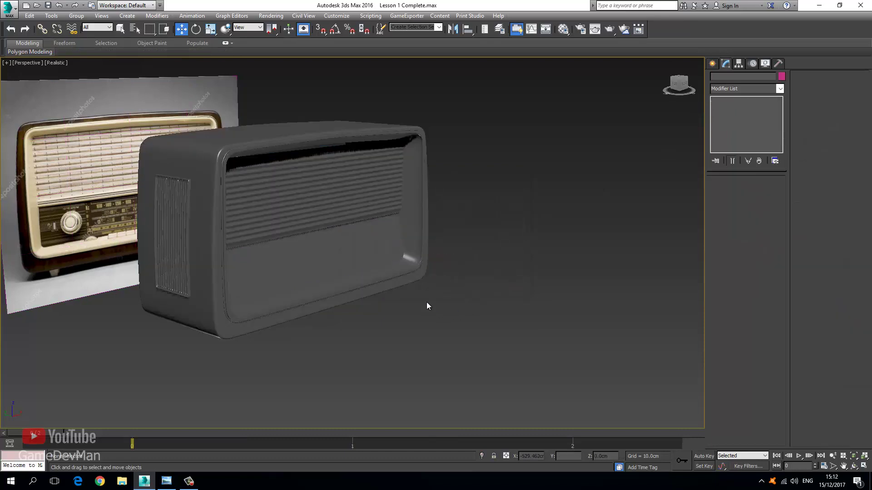
- Select all objects in the scene, set their object color to black, deselect them and display edged faces
click(415, 250)
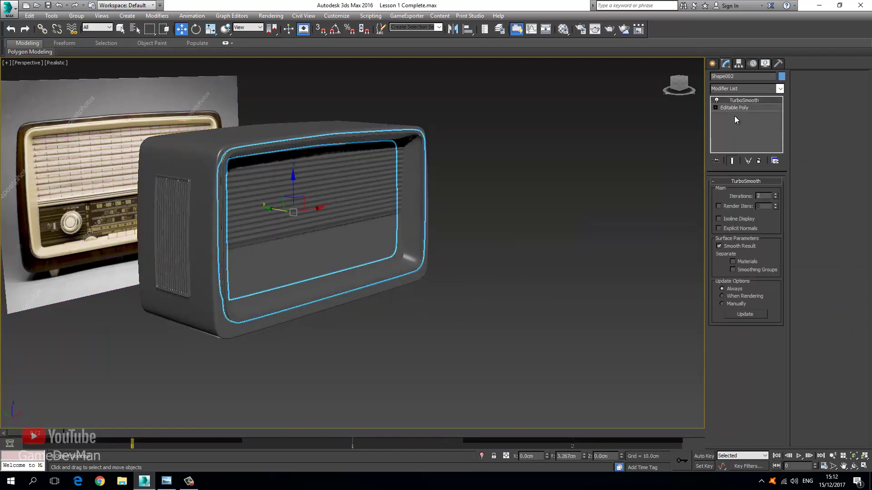
key(ctrl+a)
click(781, 77)
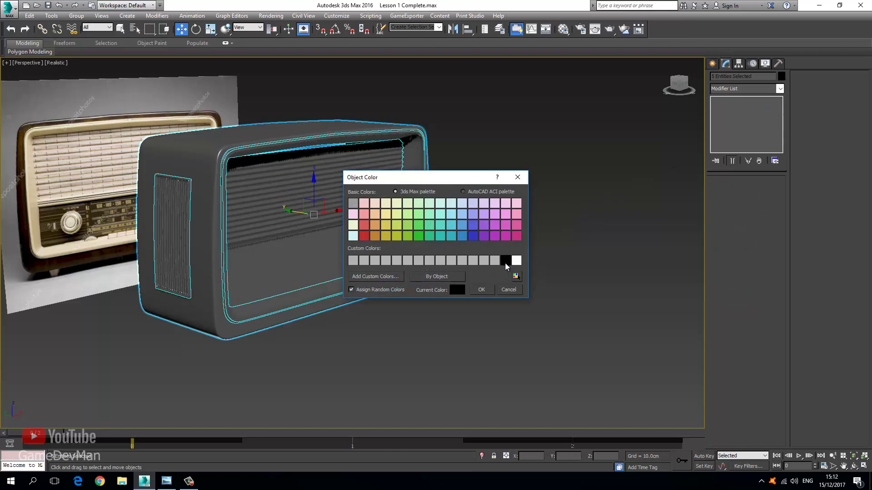
click(482, 291)
click(475, 279)
middle_drag(482, 260, 517, 273)
key(F4)
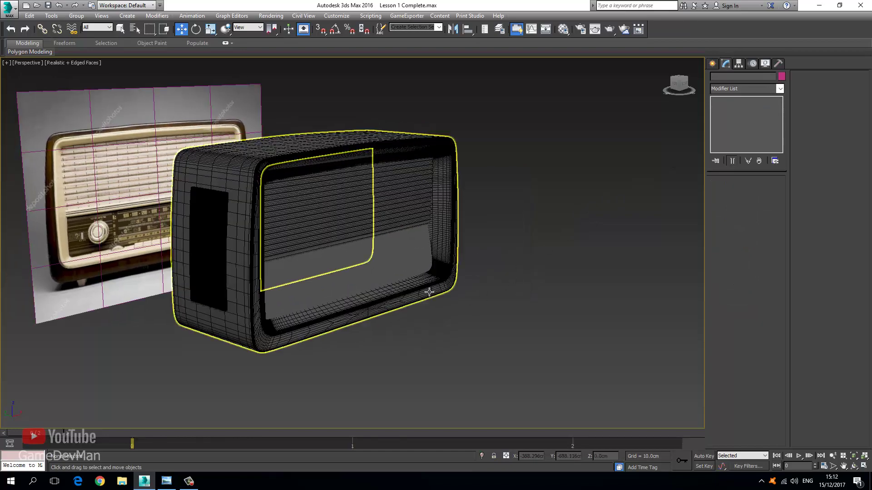
- Hide the edged faces and orbit around the radio to examine the slanted front panel from both sides
key(F4)
middle_drag(438, 349, 459, 346)
key(ctrl+r)
drag(367, 266, 281, 257)
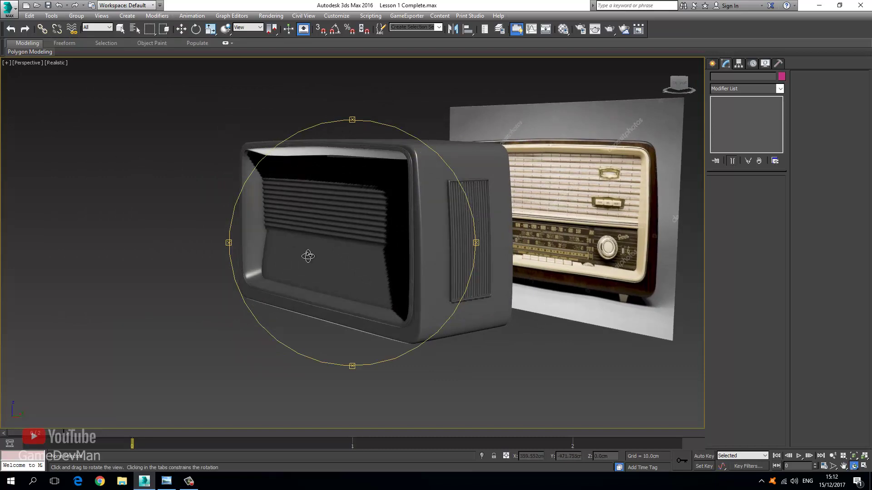
drag(302, 253, 335, 249)
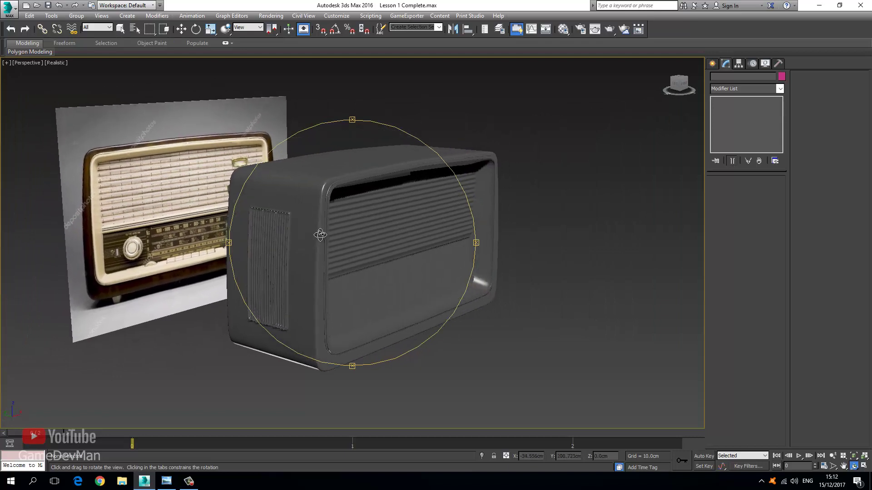